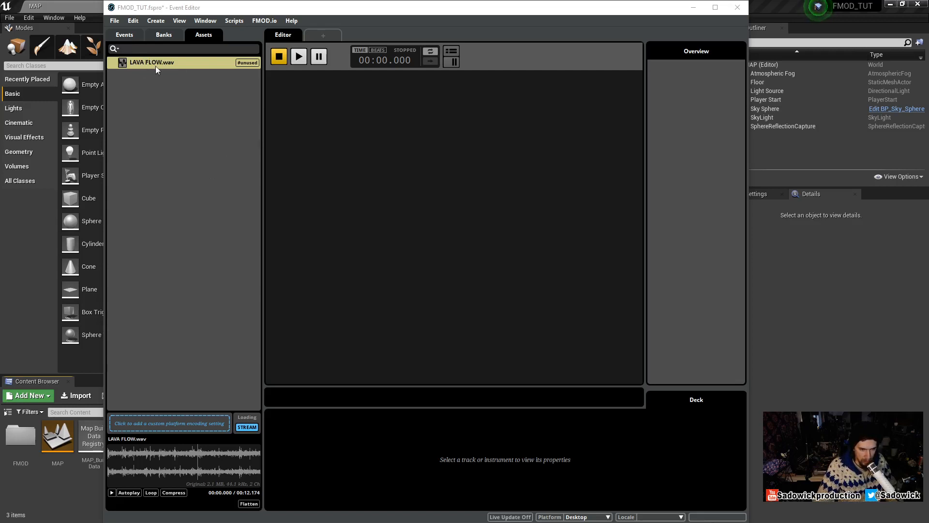
# Preview LAVA FLOW.wav in the assets list and create a 2D event from it
pyautogui.click(111, 492)
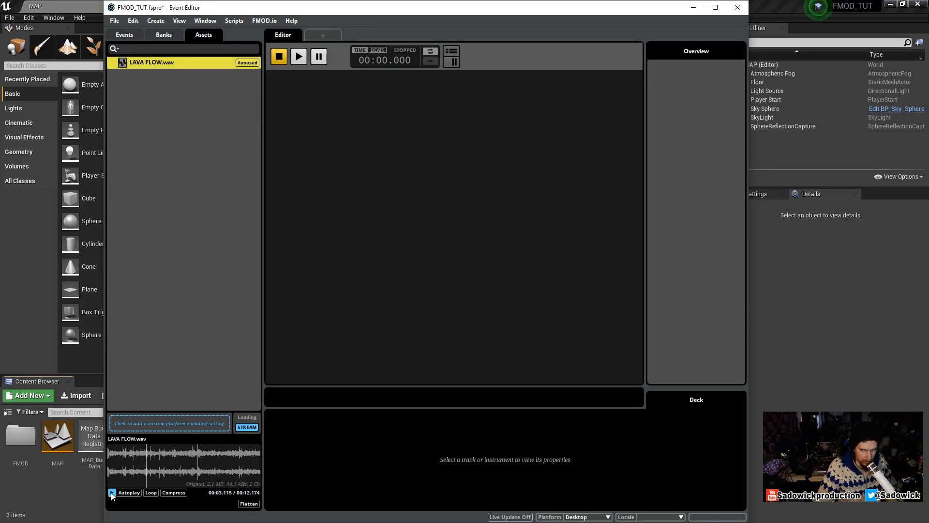
pyautogui.click(112, 492)
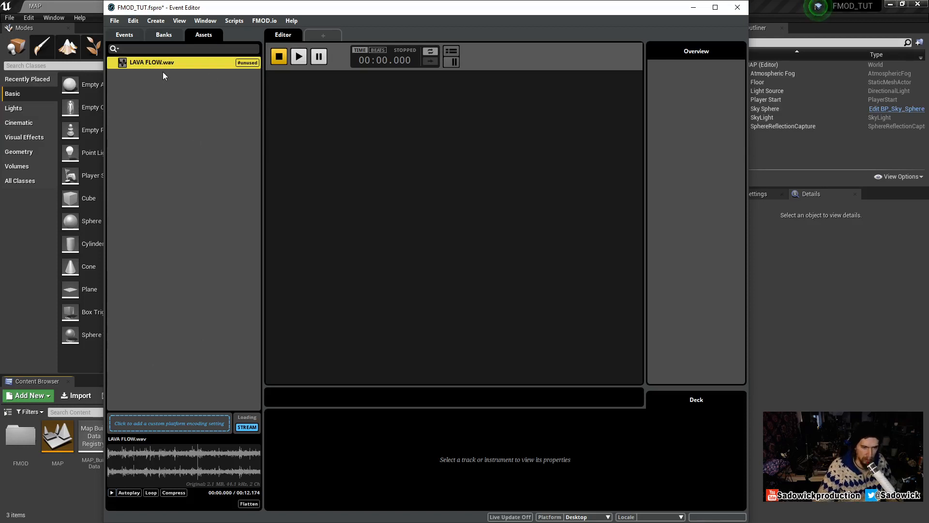
pyautogui.rightClick(147, 61)
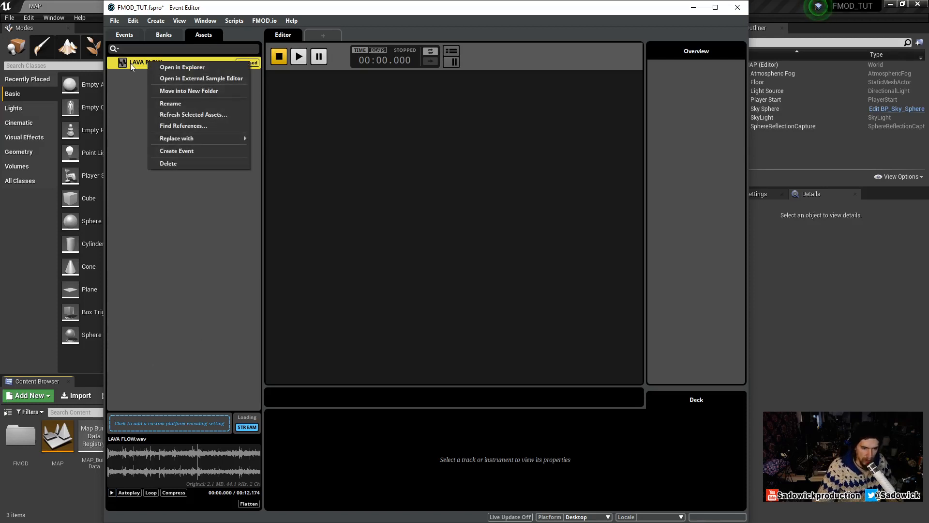
pyautogui.moveTo(192, 140)
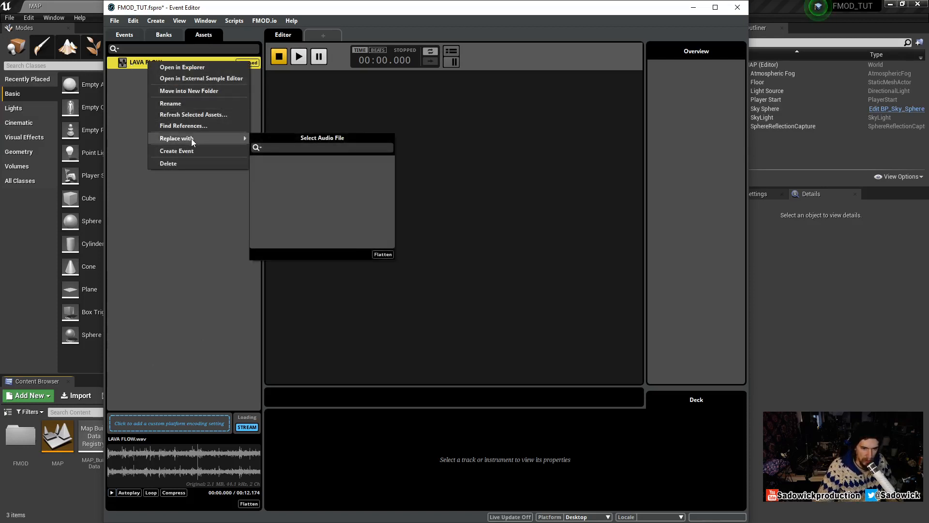
pyautogui.click(194, 150)
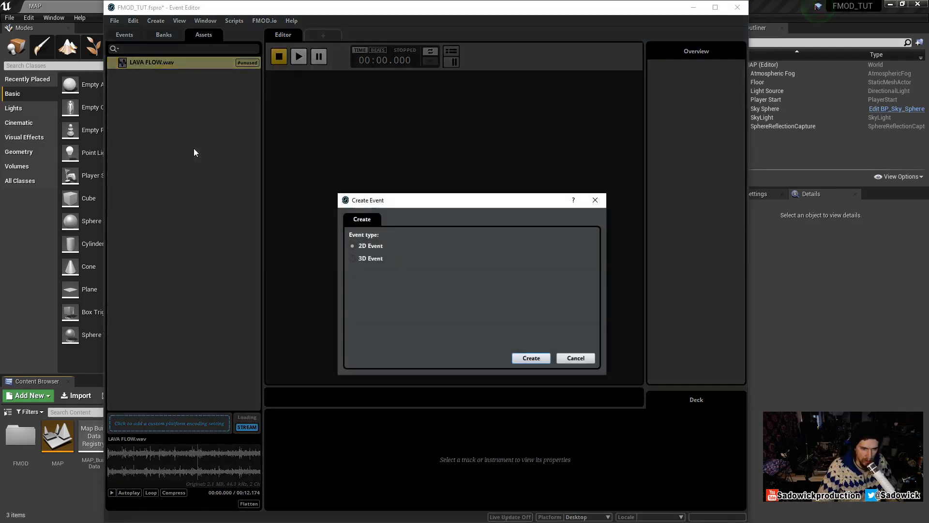
pyautogui.click(529, 358)
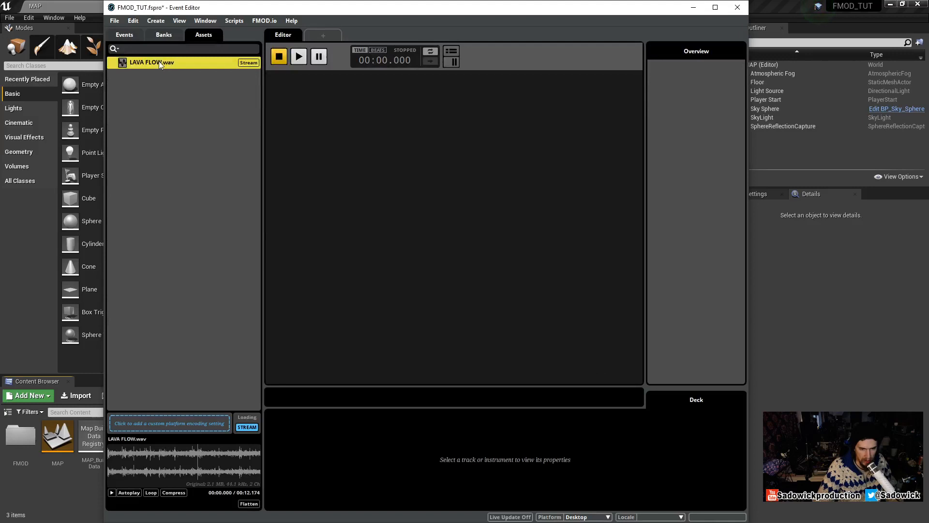
# Open the LAVA FLOW event and add a loop region spanning the full length of its audio clip
pyautogui.click(125, 34)
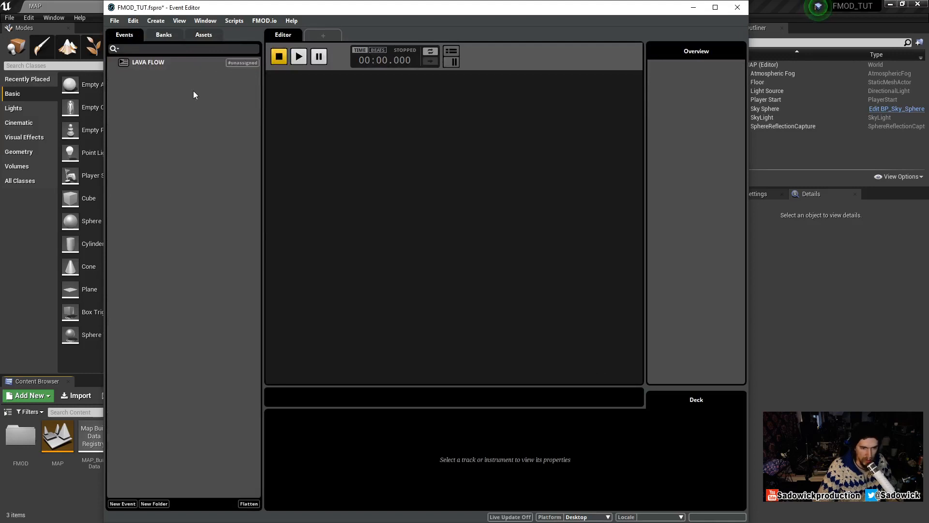
pyautogui.click(144, 62)
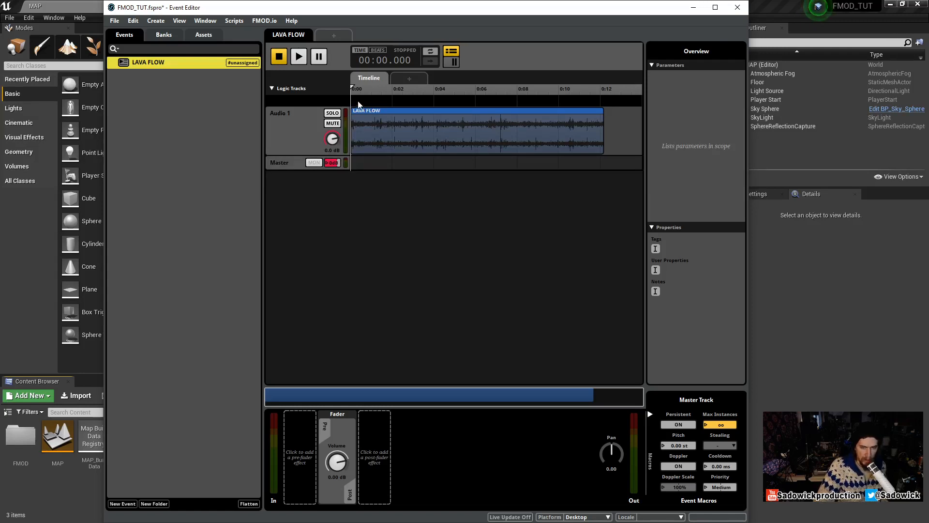
pyautogui.moveTo(352, 87)
pyautogui.mouseDown()
pyautogui.moveTo(471, 88)
pyautogui.moveTo(346, 88)
pyautogui.mouseUp()
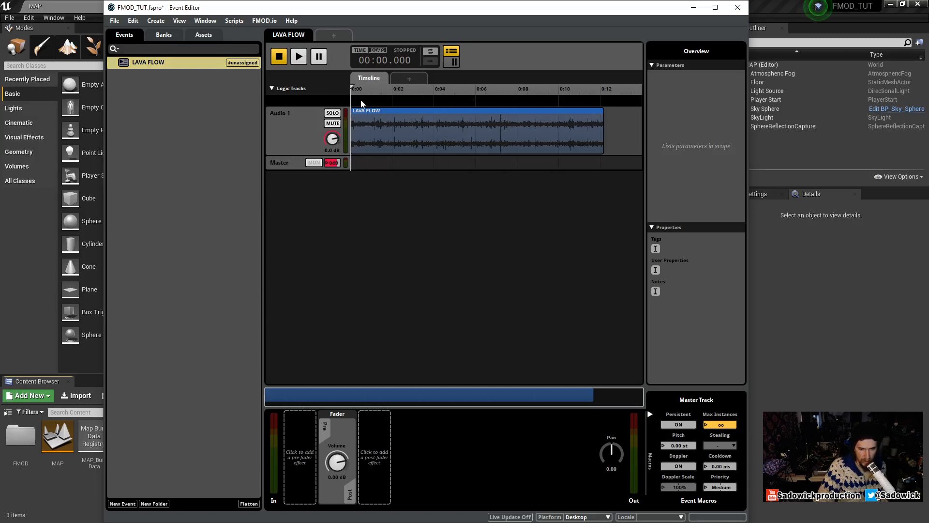
pyautogui.rightClick(360, 101)
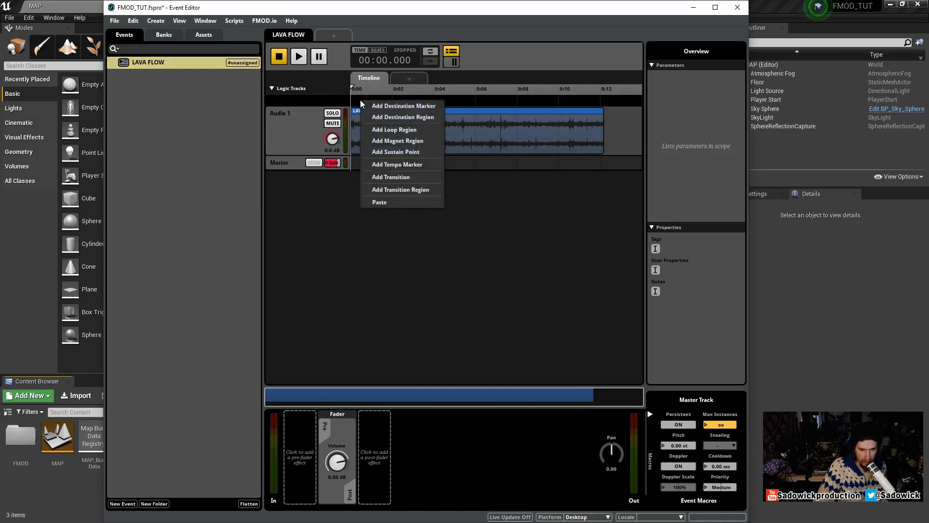
pyautogui.click(397, 129)
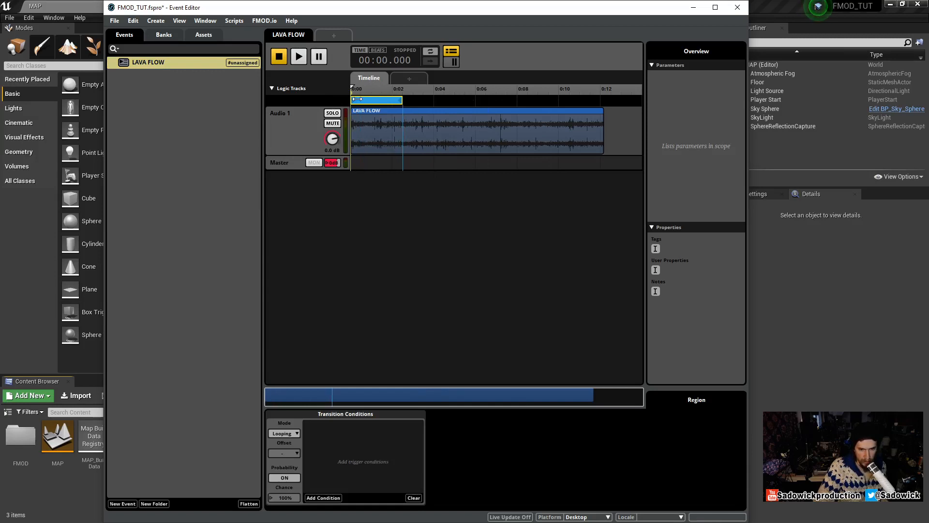
pyautogui.moveTo(407, 100); pyautogui.dragTo(603, 102)
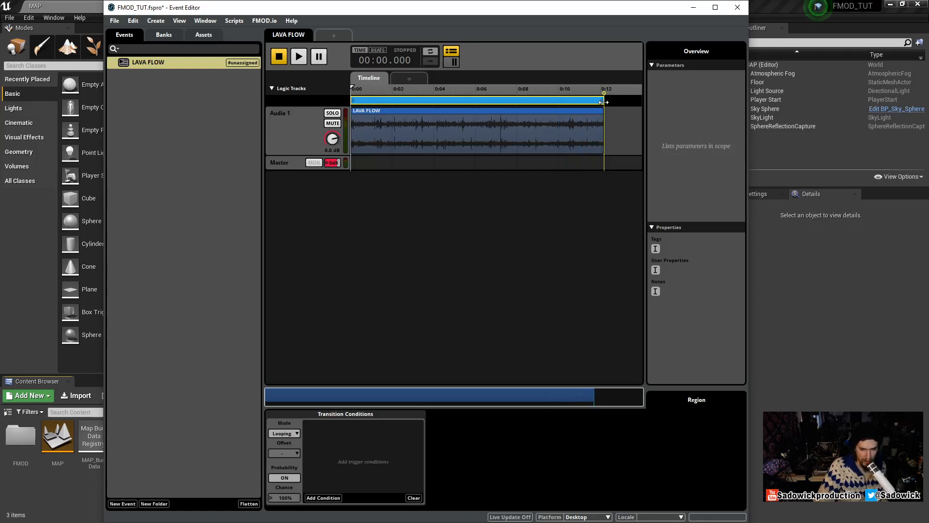
pyautogui.moveTo(603, 102); pyautogui.dragTo(603, 103)
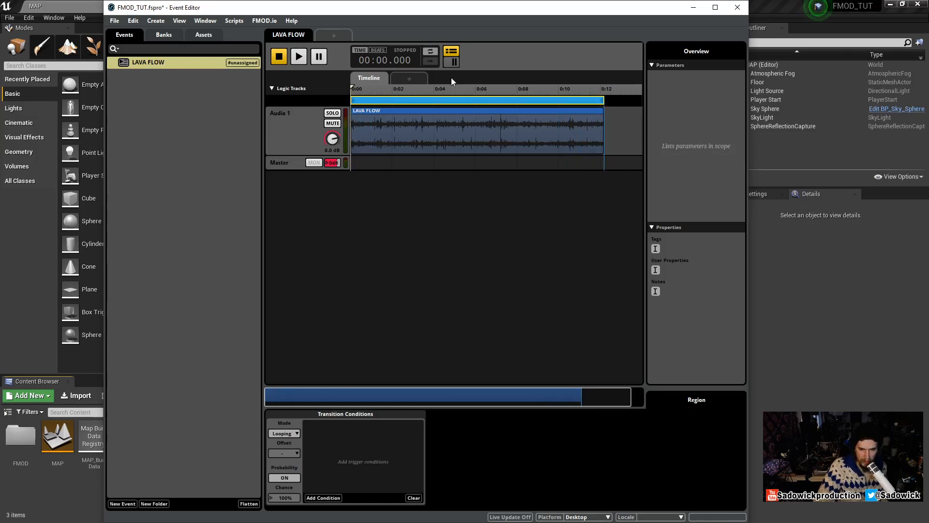
# Audition the loop point by playing from about 7.8 seconds, and return the playhead to the start
pyautogui.click(513, 90)
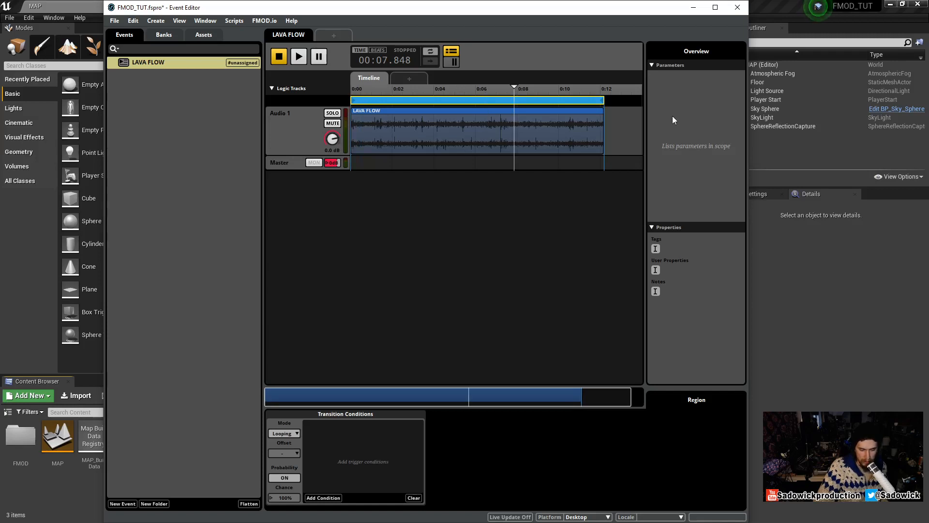
pyautogui.press('space')
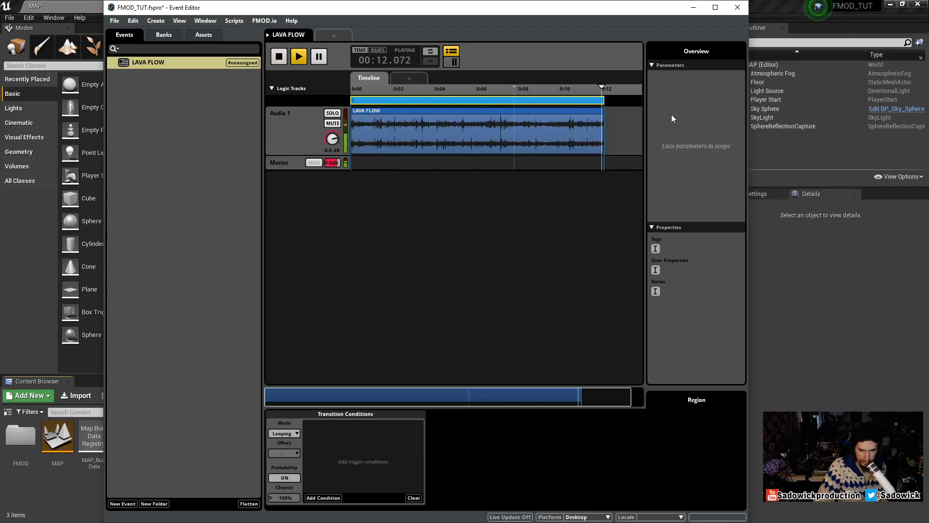
pyautogui.press('space')
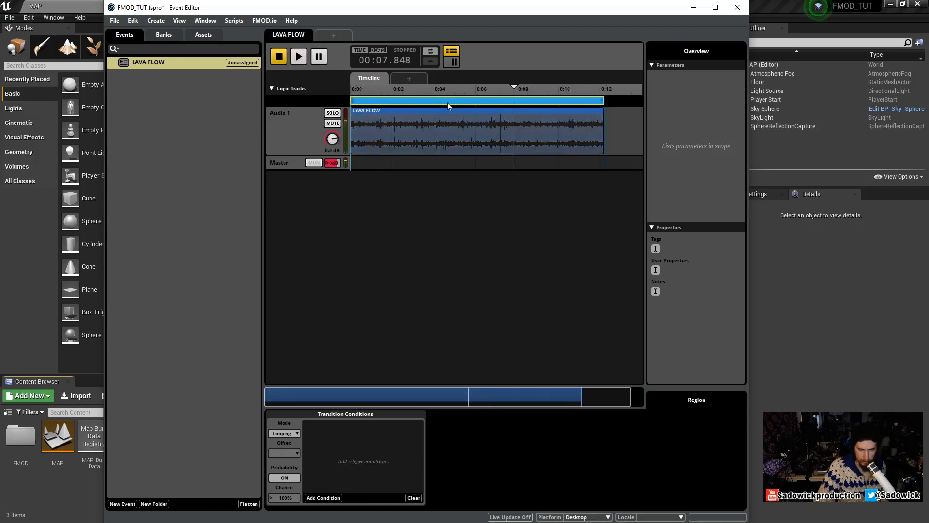
pyautogui.click(513, 86)
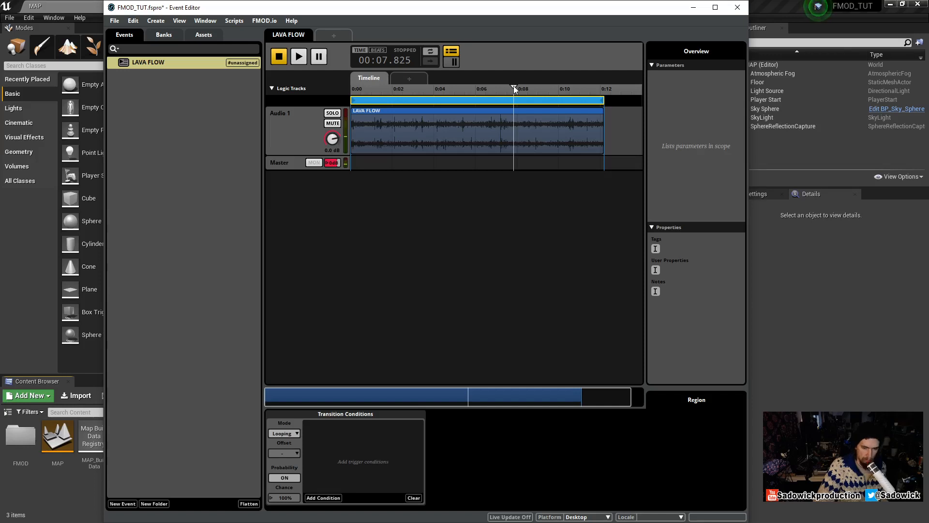
pyautogui.moveTo(513, 85); pyautogui.dragTo(303, 94)
pyautogui.click(300, 110)
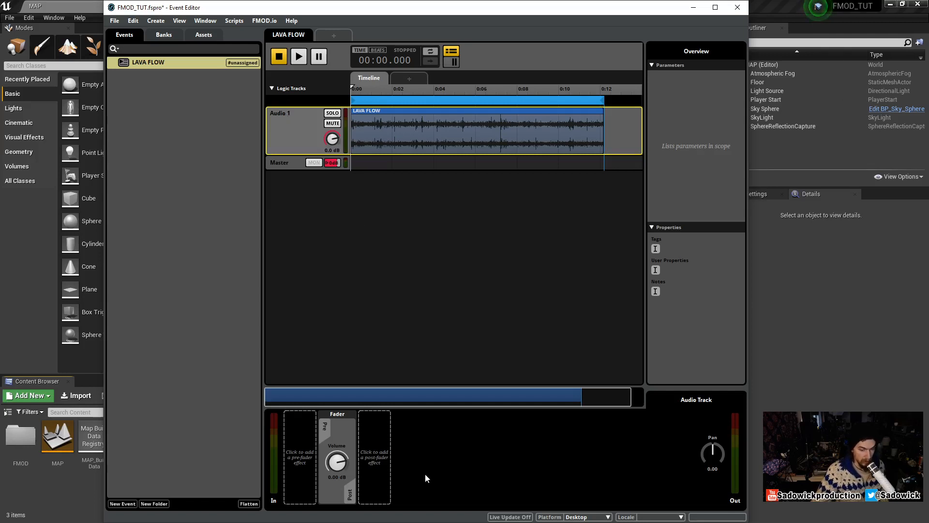
pyautogui.rightClick(371, 457)
pyautogui.moveTo(405, 464)
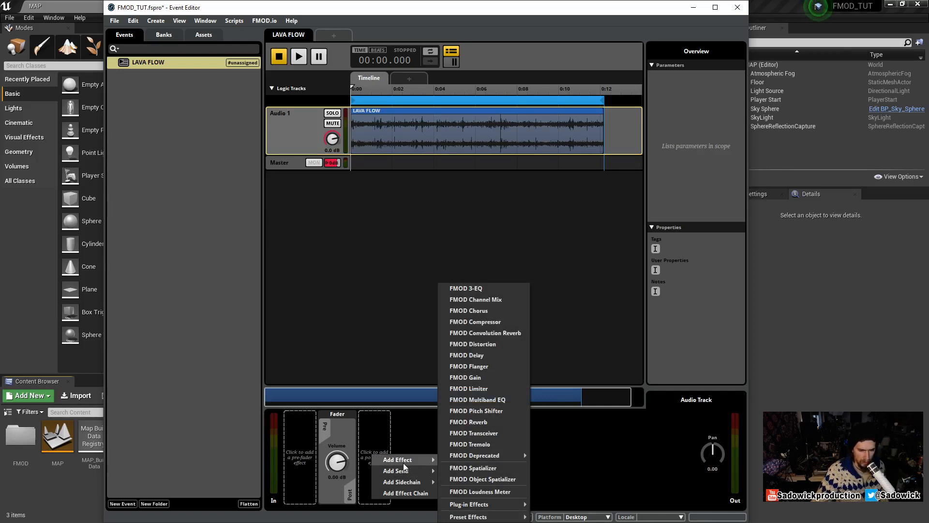
pyautogui.click(396, 431)
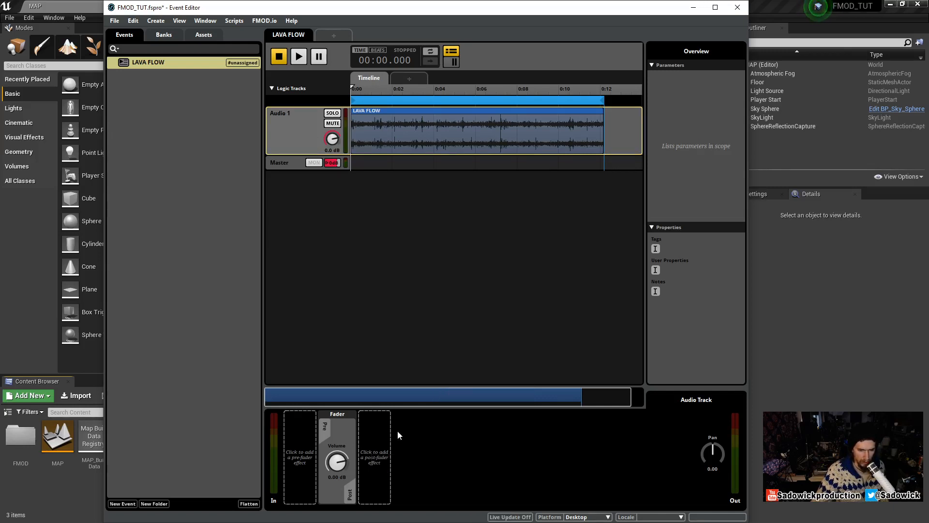
# Examine the LAVA FLOW clip's instrument properties and audition the event
pyautogui.click(385, 111)
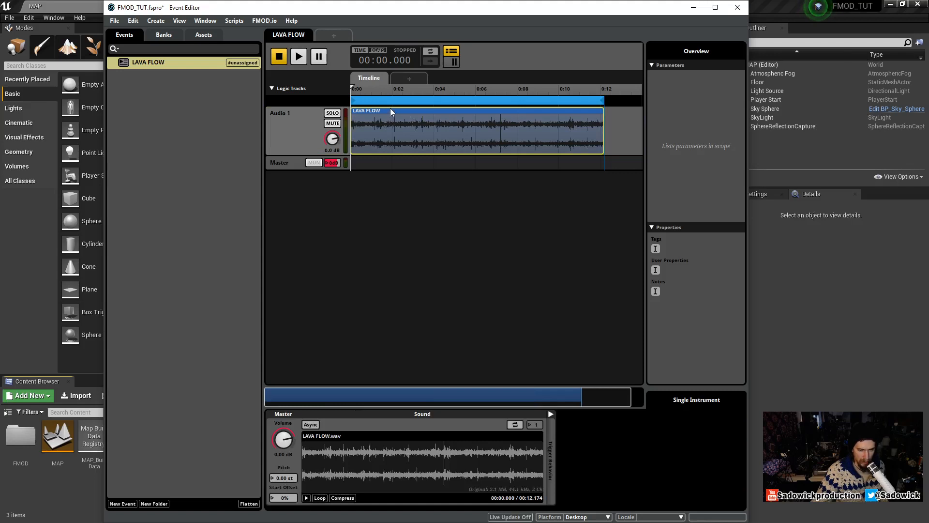
pyautogui.press('space')
pyautogui.press('space')
# Add the deprecated FMOD Lowpass as a pre-fader effect on the Audio 1 track
pyautogui.click(292, 112)
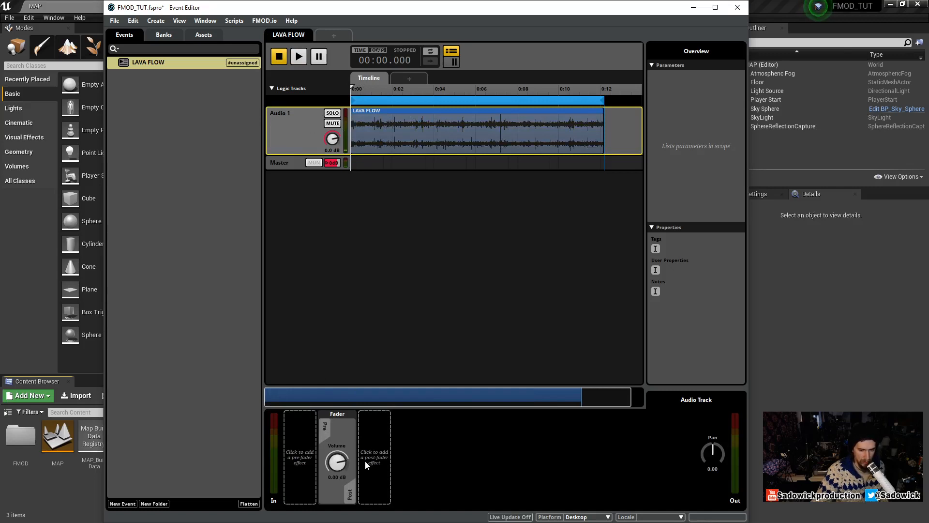
pyautogui.click(298, 453)
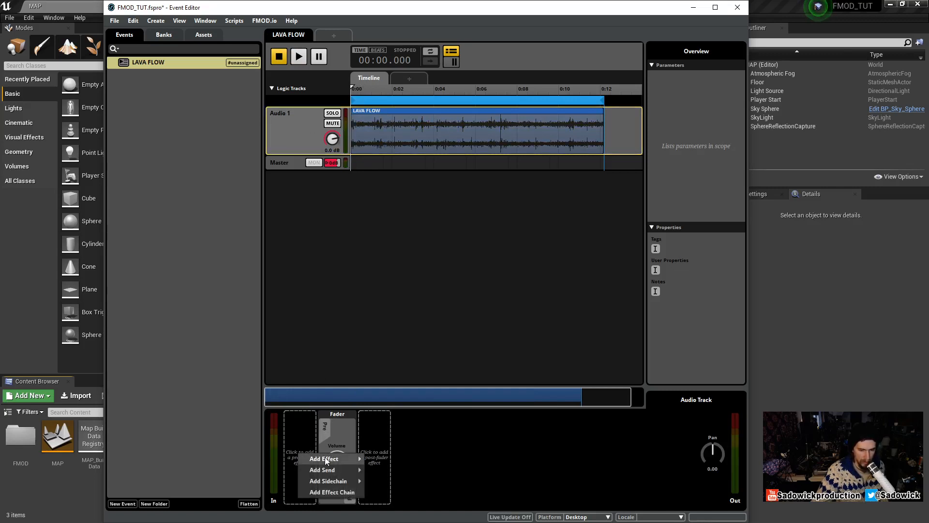
pyautogui.moveTo(323, 458)
pyautogui.moveTo(405, 456)
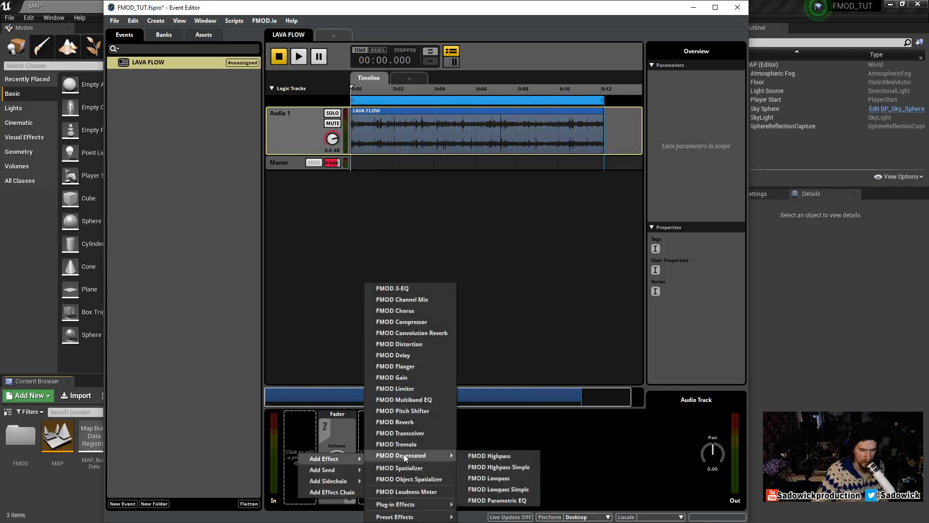
pyautogui.click(495, 479)
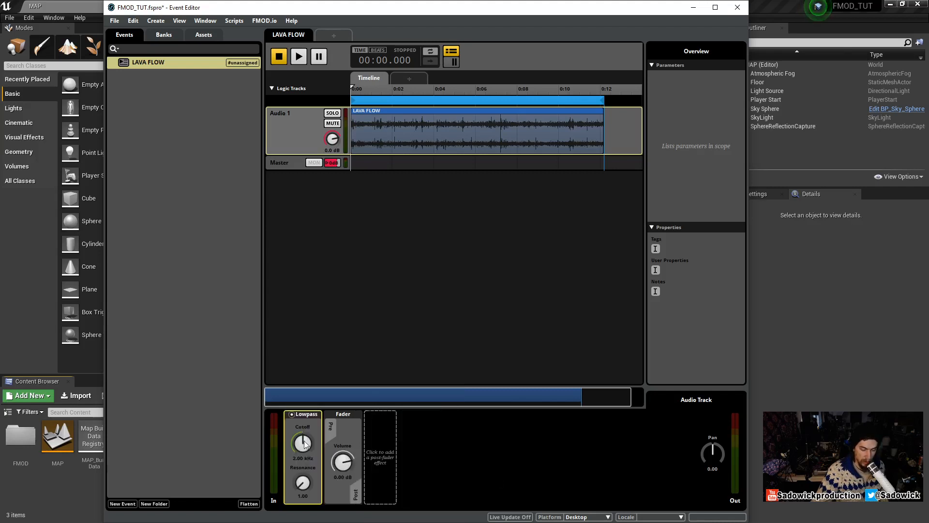
# Audition the event with the Lowpass cutoff lowered to 500 Hz, and set the cutoff to 22.0 kHz
pyautogui.moveTo(296, 450)
pyautogui.mouseDown()
pyautogui.moveTo(297, 441)
pyautogui.moveTo(296, 450)
pyautogui.mouseUp()
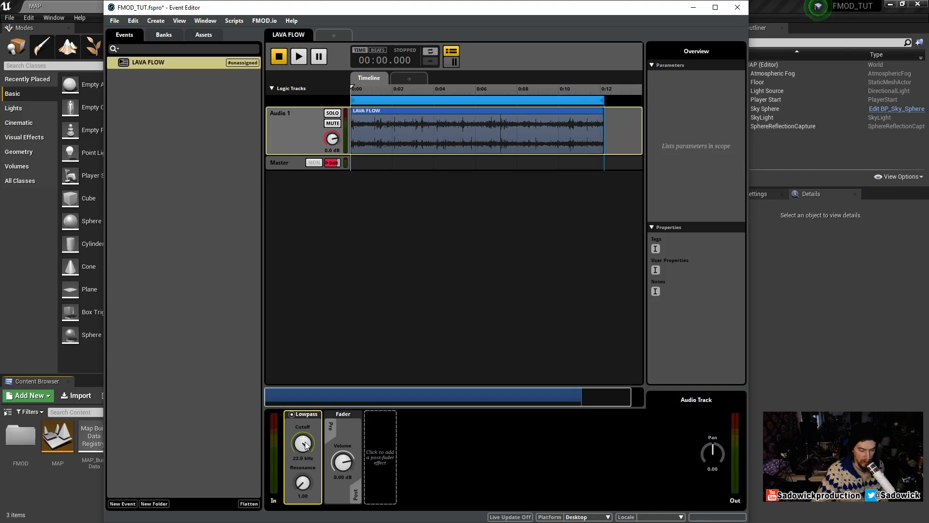
pyautogui.moveTo(305, 445); pyautogui.dragTo(305, 513)
pyautogui.press('space')
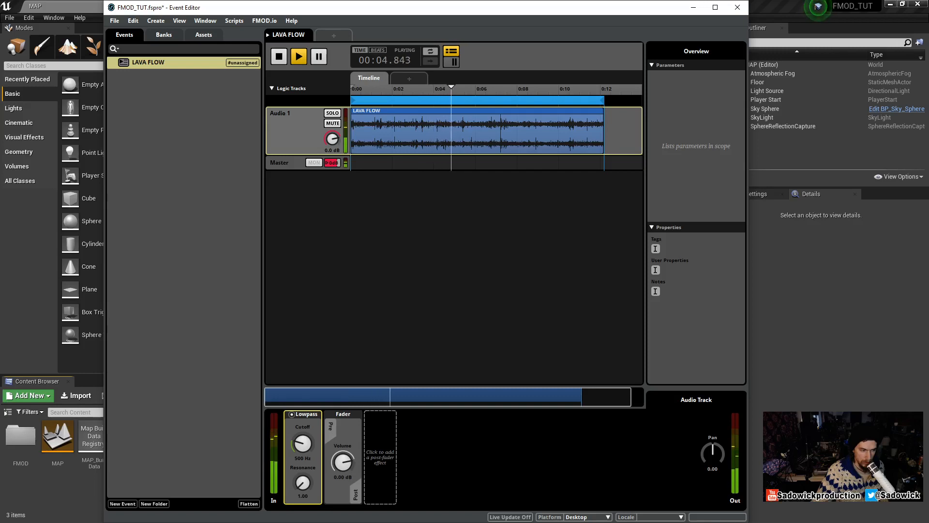
pyautogui.moveTo(306, 446); pyautogui.dragTo(306, 377)
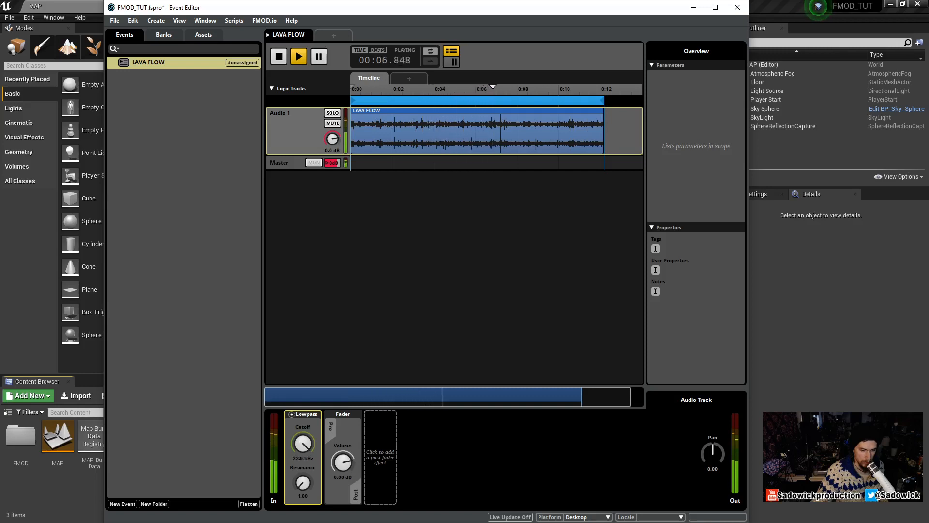
pyautogui.press('space')
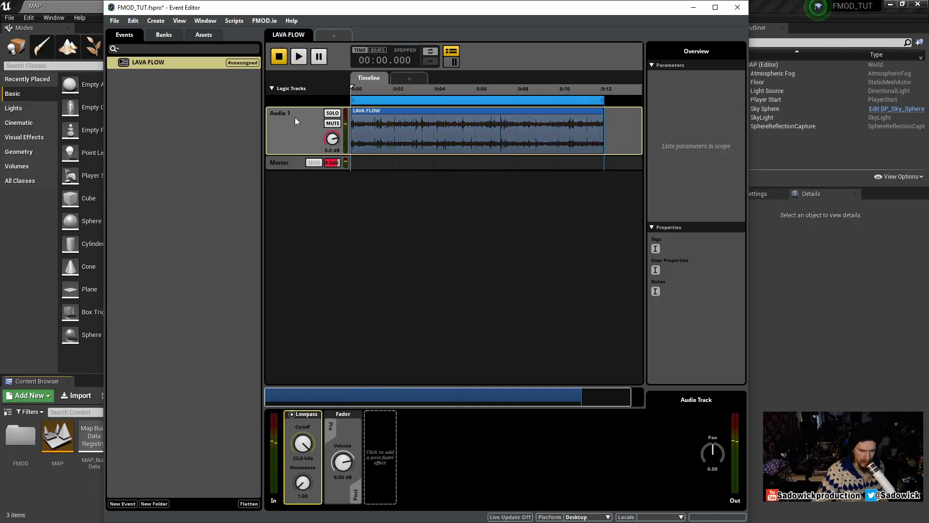
# Add an FMOD Multiband EQ to the Audio 1 track and place it between the Lowpass and the fader
pyautogui.rightClick(386, 449)
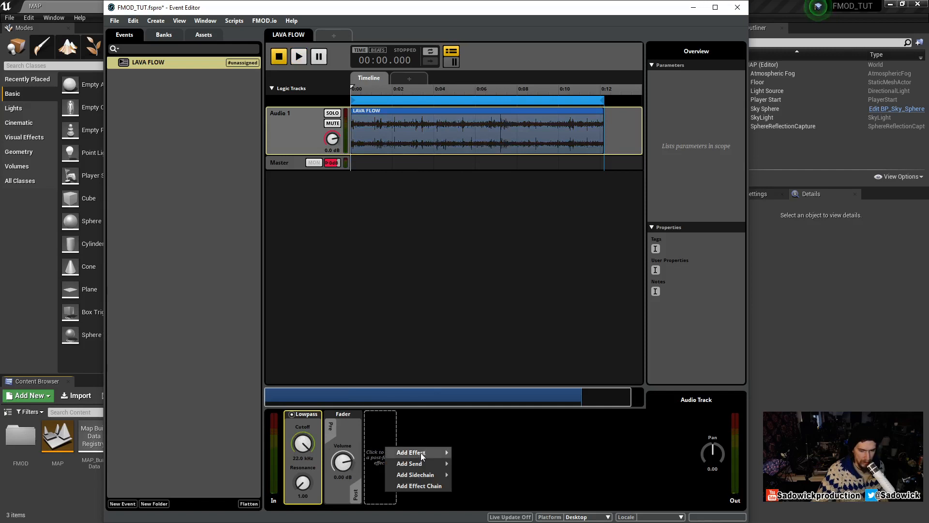
pyautogui.moveTo(421, 455)
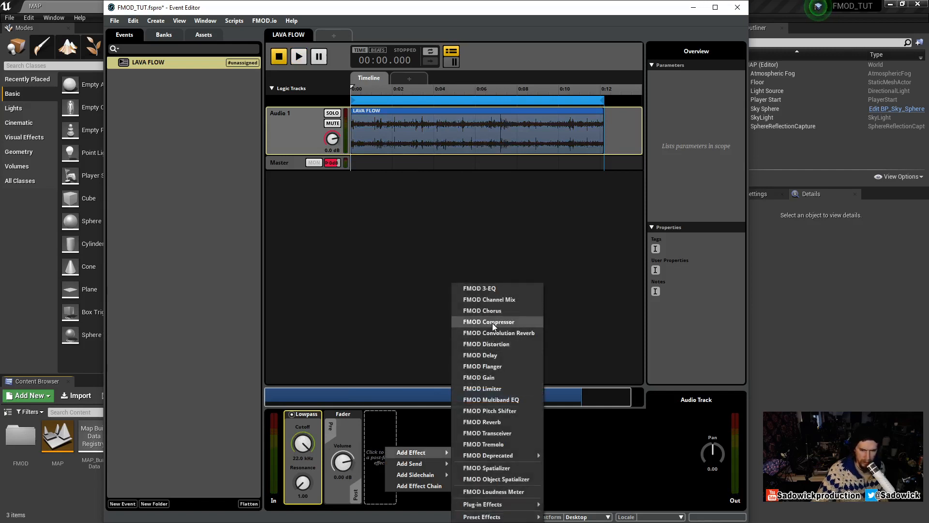
pyautogui.click(513, 400)
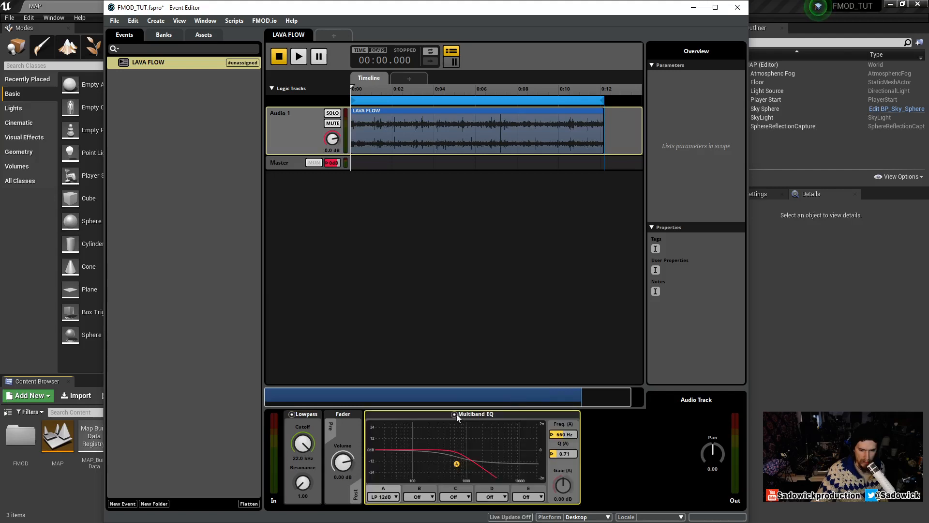
pyautogui.moveTo(463, 414); pyautogui.dragTo(325, 419)
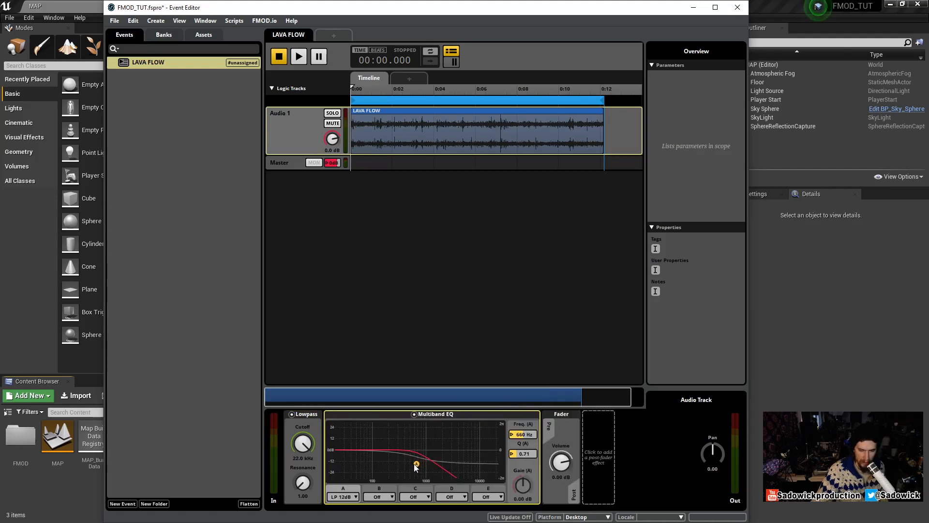
# Move the Multiband EQ's band A to about 11.1 kHz with a higher Q and audition the event
pyautogui.moveTo(417, 464); pyautogui.dragTo(482, 447)
pyautogui.press('space')
pyautogui.press('space')
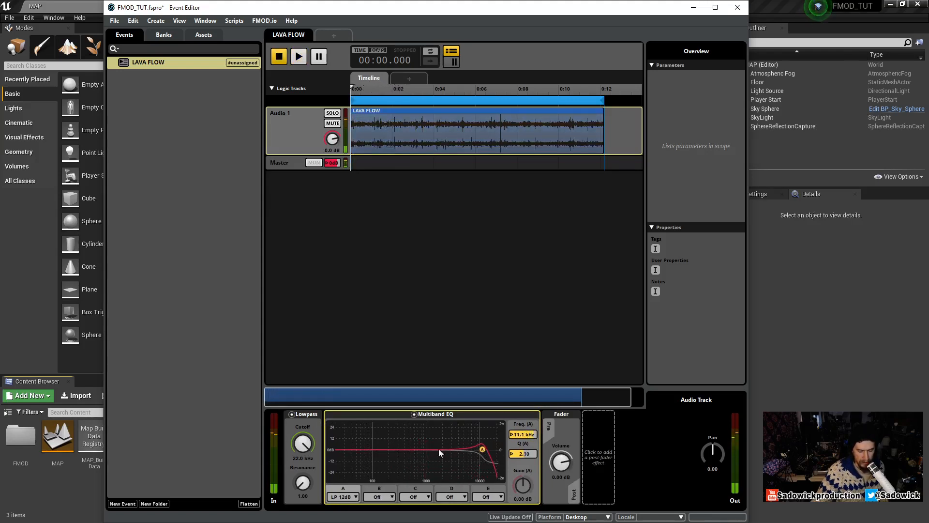
# Set the Multiband EQ's band B to Peaking at about 94.6 Hz with about 17.6 dB gain, and audition it while sweeping the Lowpass cutoff
pyautogui.click(373, 494)
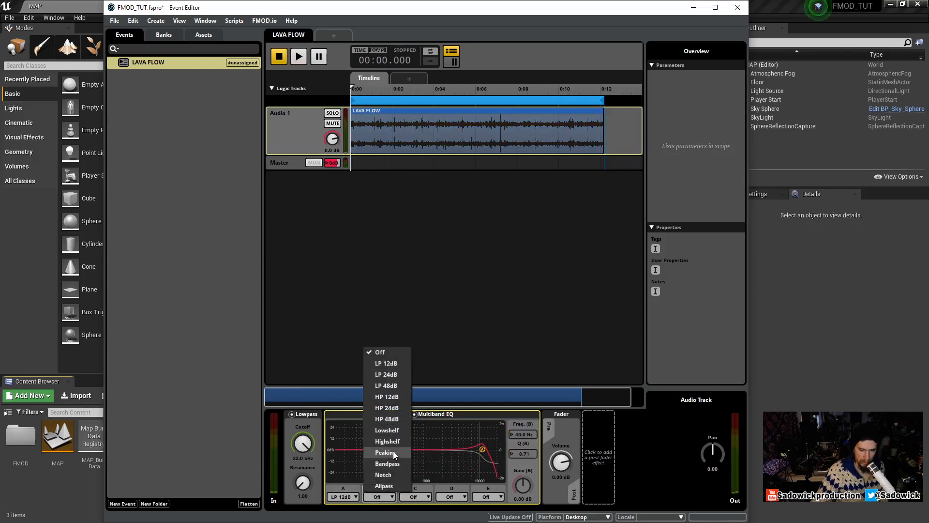
pyautogui.click(386, 452)
pyautogui.moveTo(354, 450); pyautogui.dragTo(371, 433)
pyautogui.press('space')
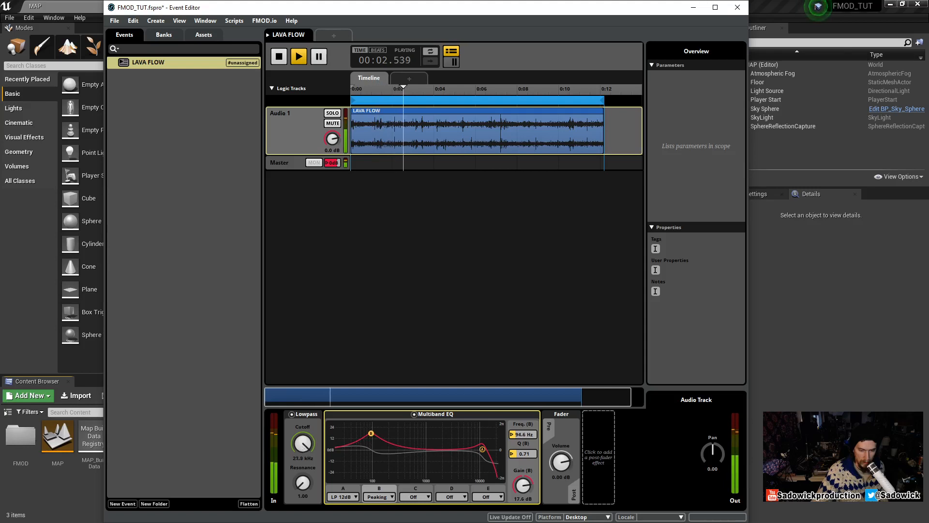
pyautogui.moveTo(303, 443)
pyautogui.mouseDown()
pyautogui.moveTo(303, 484)
pyautogui.moveTo(302, 443)
pyautogui.mouseUp()
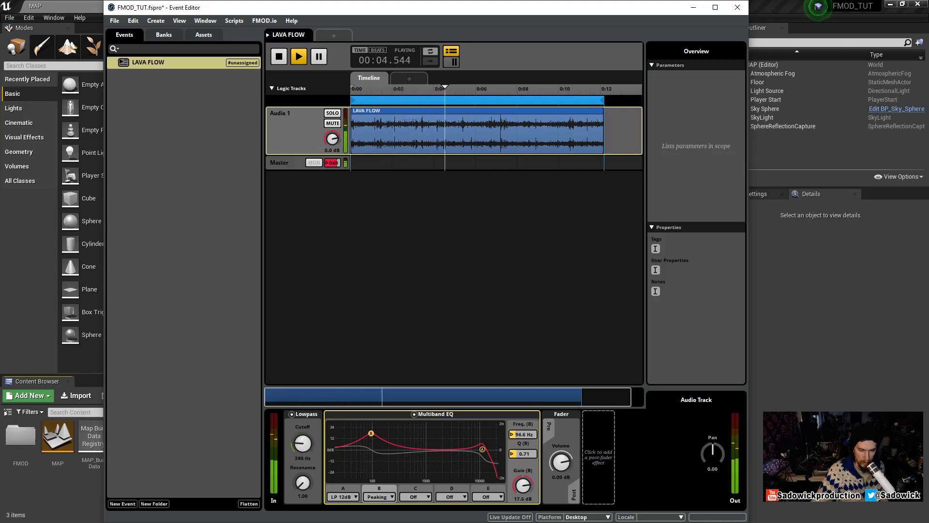
pyautogui.press('space')
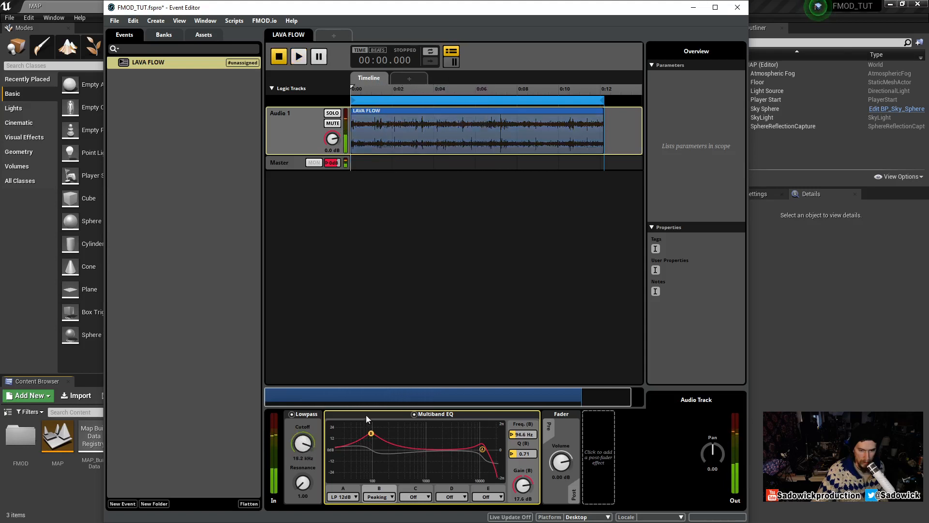
# Collapse the Multiband EQ effect and set the Lowpass cutoff to 22.0 kHz
pyautogui.doubleClick(362, 413)
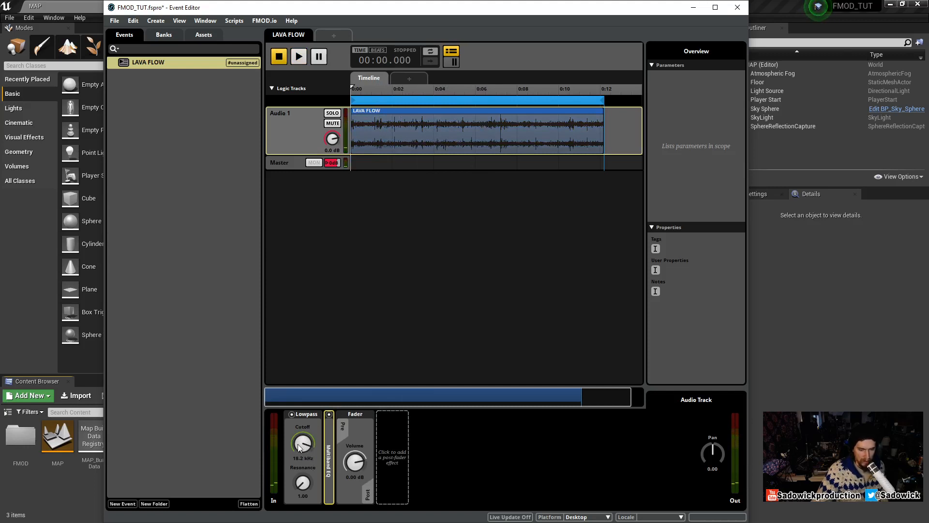
pyautogui.scroll(2, 300, 447)
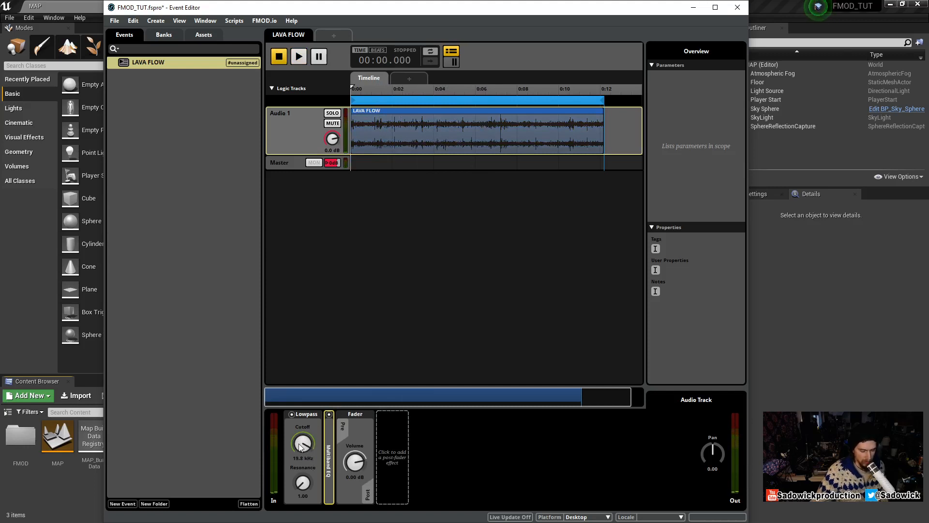
pyautogui.scroll(2, 300, 448)
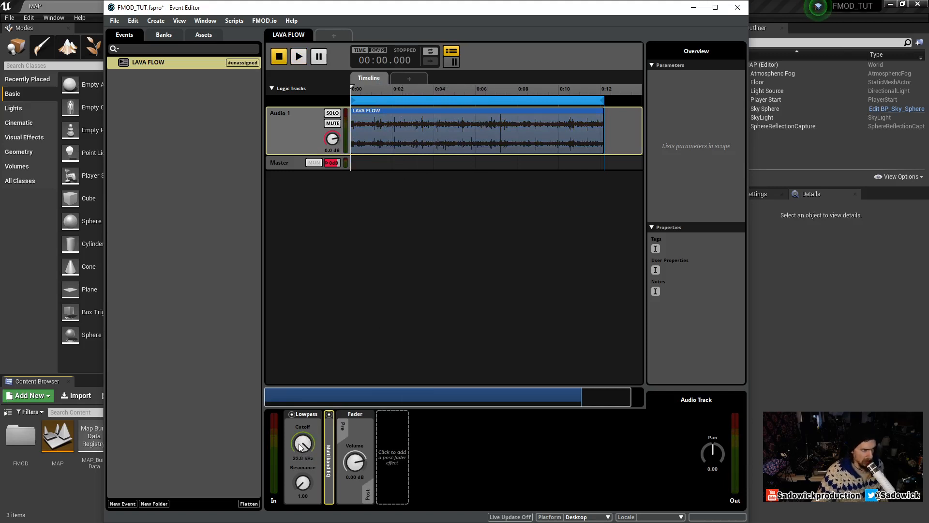
# Audition the event at full cutoff and again while lowering the Lowpass cutoff to 800 Hz
pyautogui.press('space')
pyautogui.scroll(-5, 302, 445)
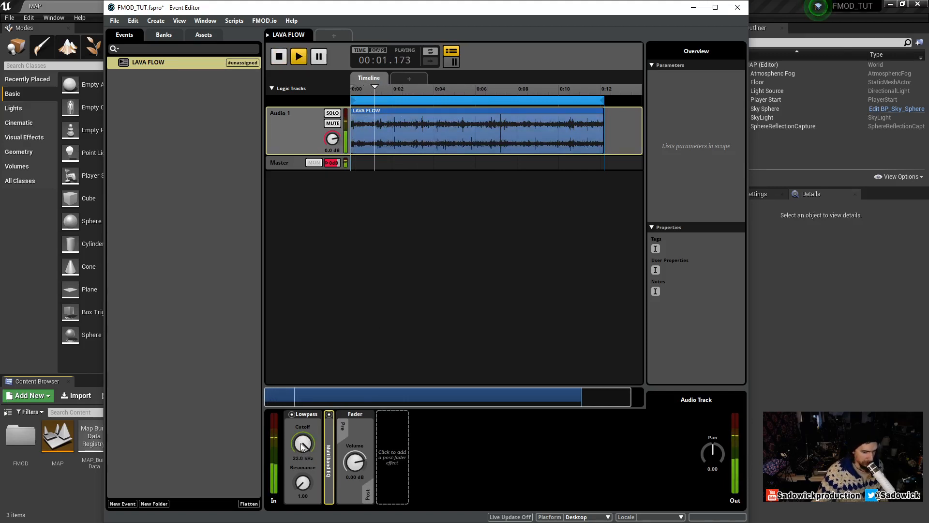
pyautogui.press('space')
pyautogui.scroll(-10, 302, 444)
pyautogui.press('space')
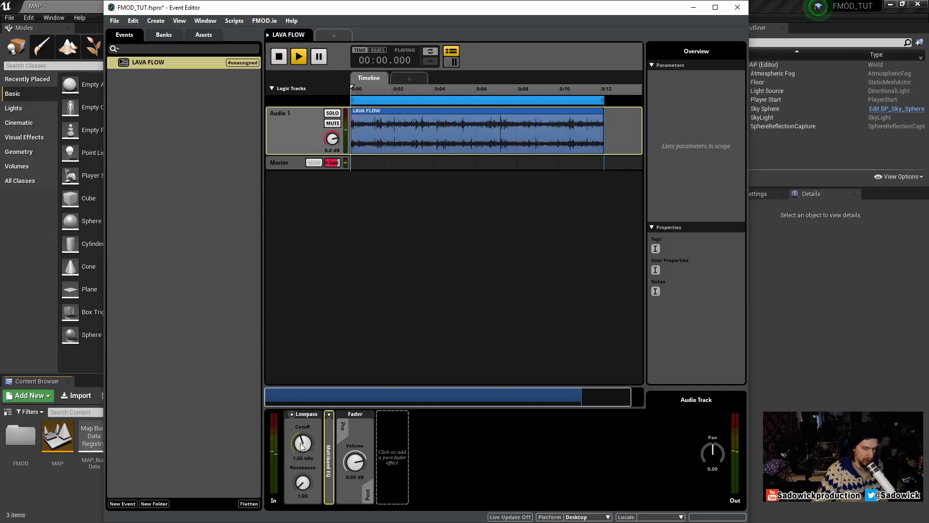
pyautogui.scroll(-3, 300, 446)
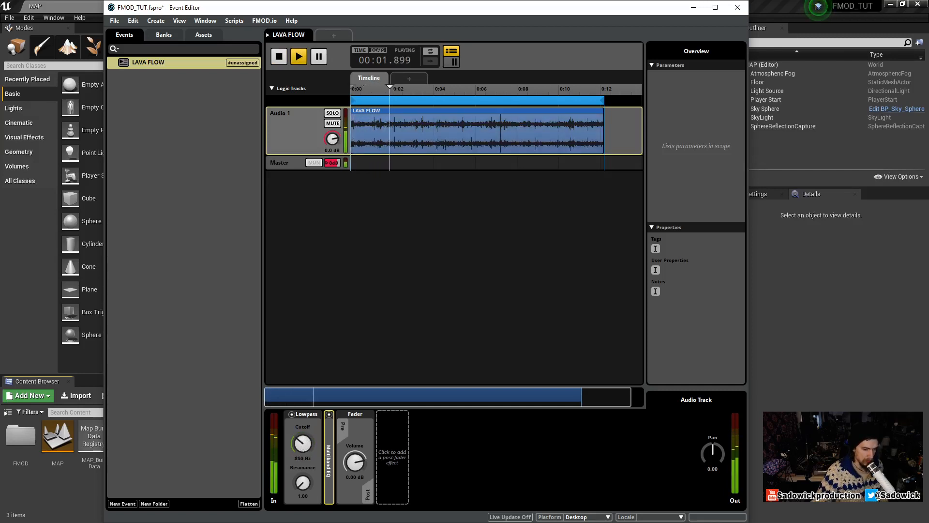
pyautogui.press('space')
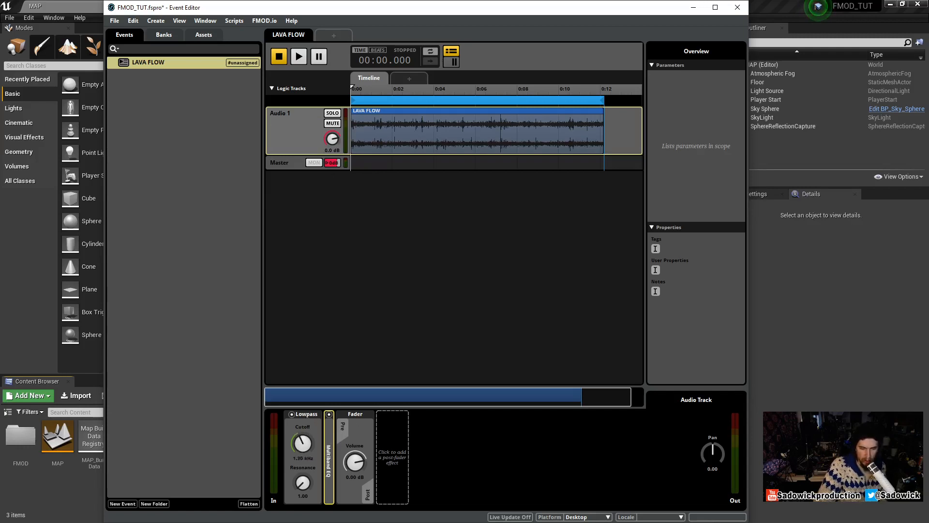
# Switch to Unreal Editor, look around the level in the viewport, and return to FMOD Studio
pyautogui.click(56, 10)
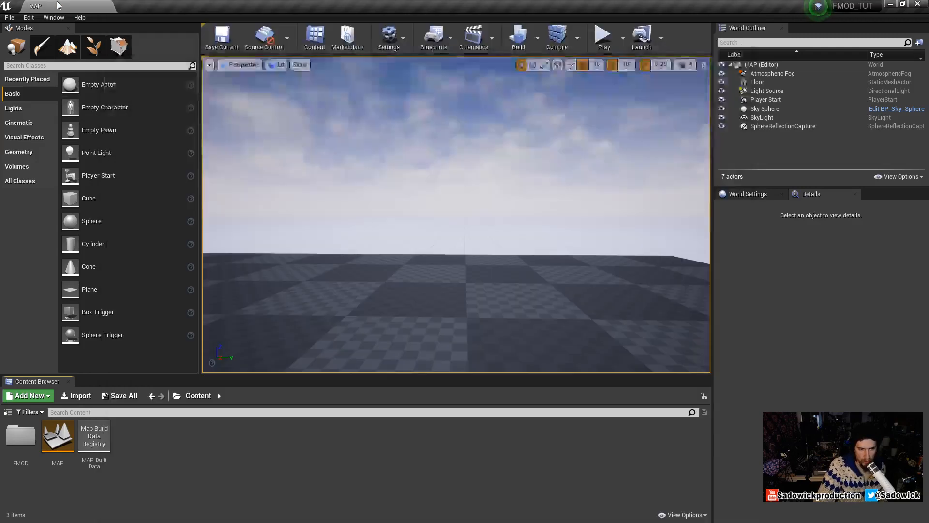
pyautogui.scroll(3, 404, 276)
pyautogui.moveTo(431, 268); pyautogui.dragTo(432, 268)
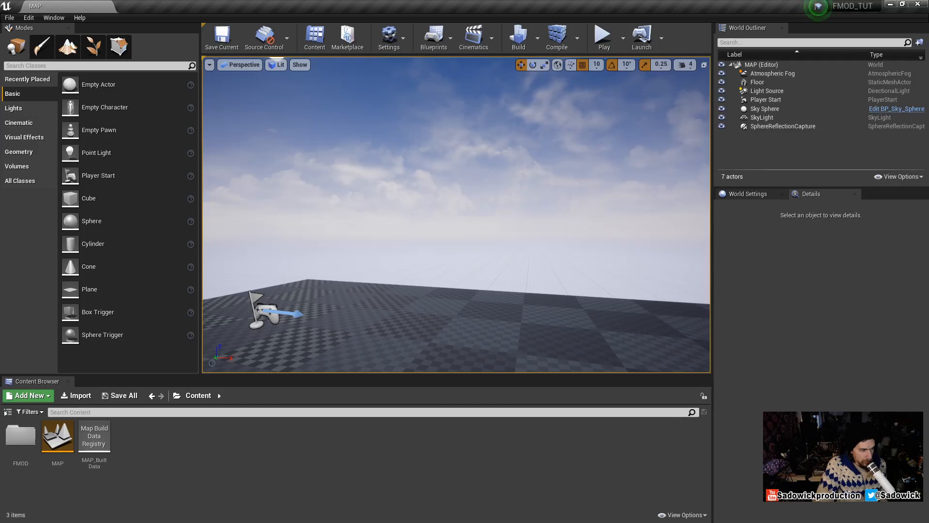
pyautogui.hotkey('alt', 'Tab')
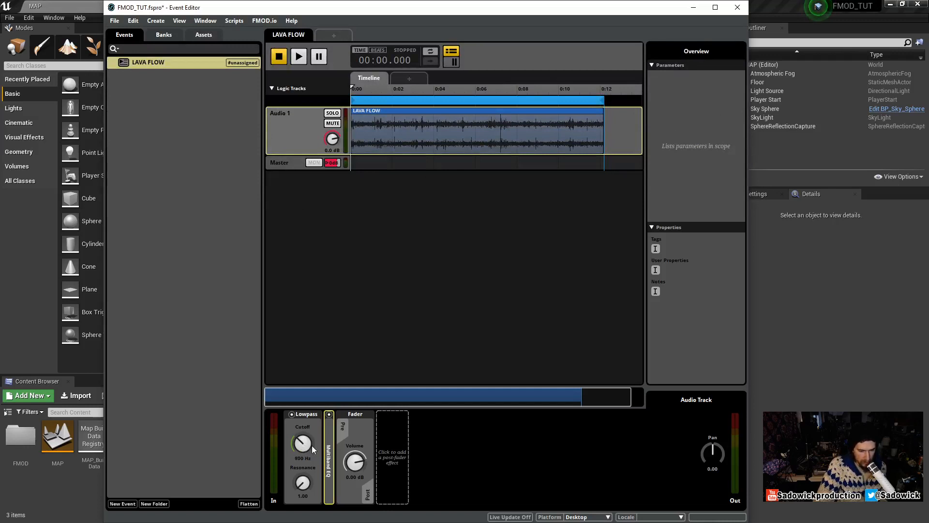
# Audition the event at Lowpass cutoffs of 900 Hz and 22.0 kHz, and set the cutoff to about 850 Hz
pyautogui.scroll(1, 305, 446)
pyautogui.press('space')
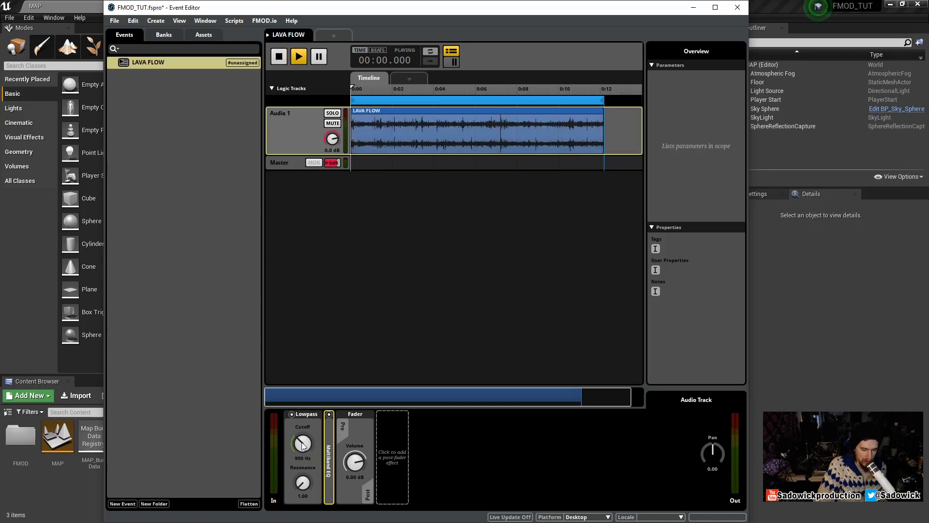
pyautogui.press('space')
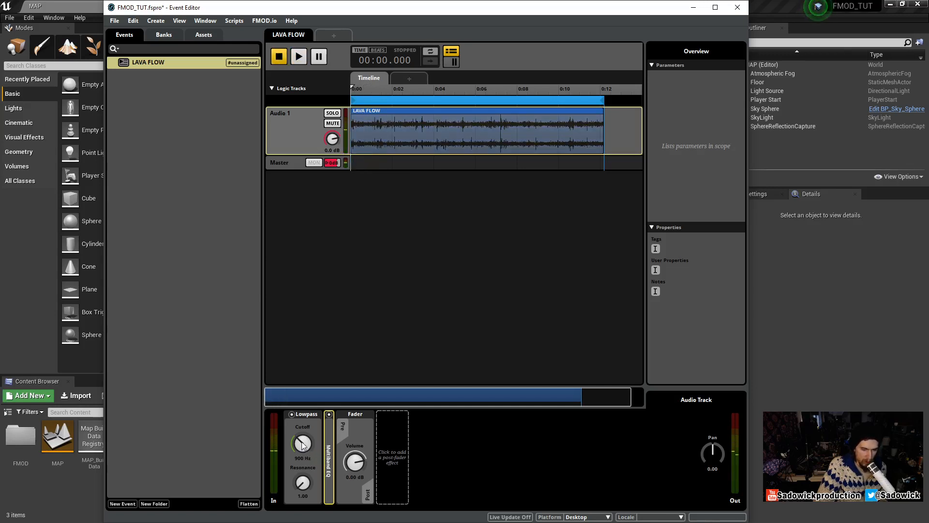
pyautogui.doubleClick(303, 442)
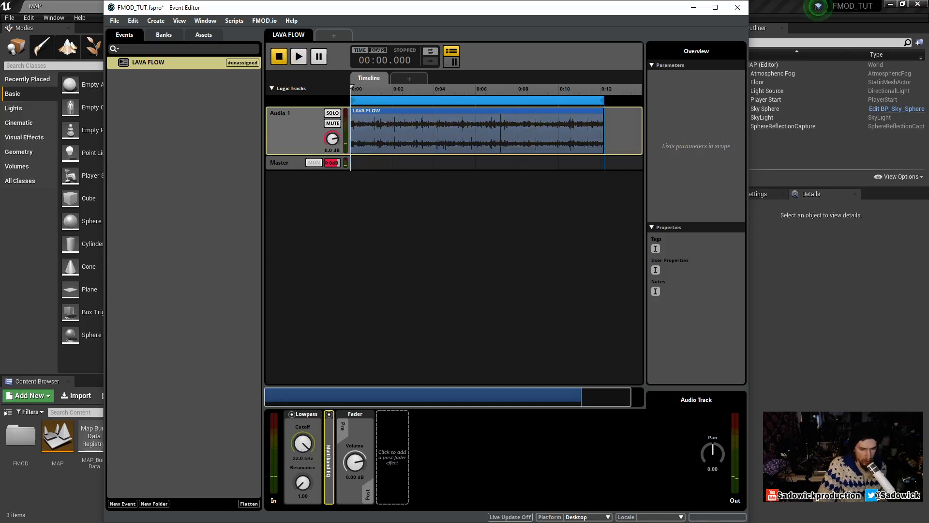
pyautogui.press('space')
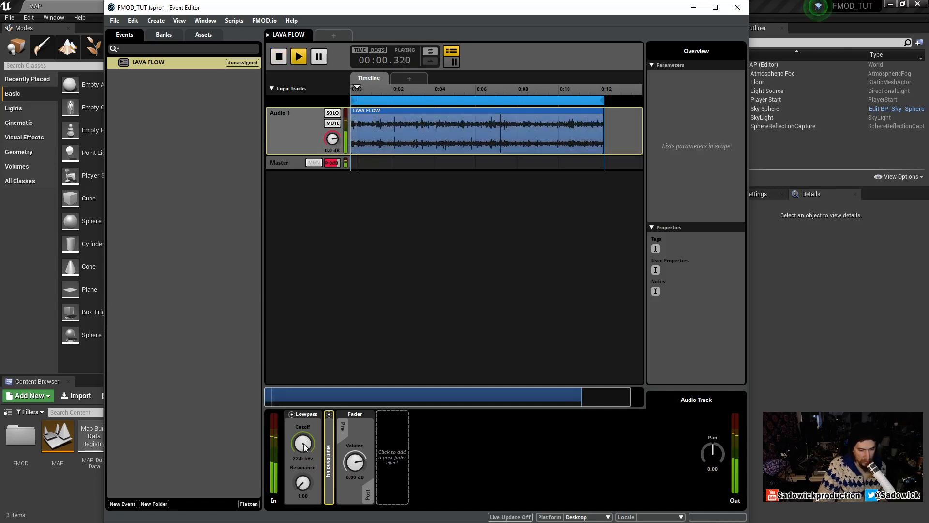
pyautogui.press('space')
pyautogui.moveTo(303, 442); pyautogui.dragTo(303, 460)
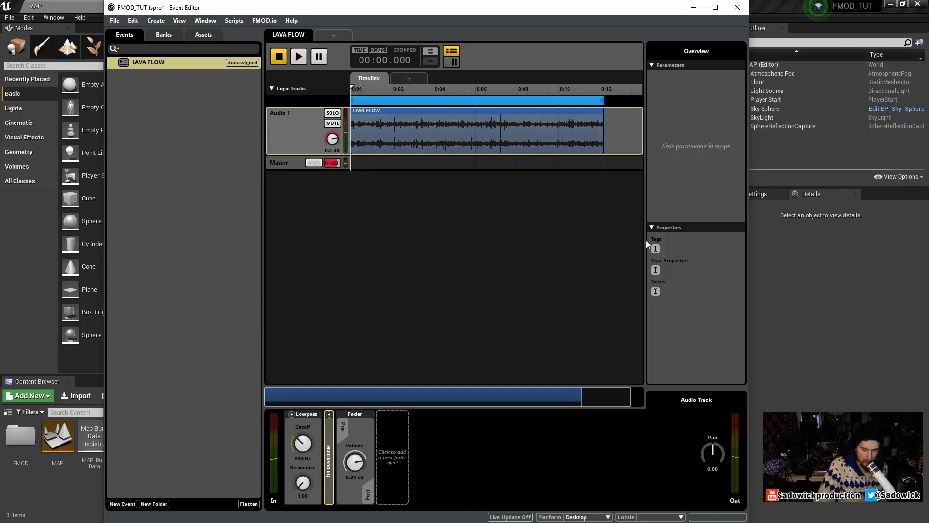
pyautogui.click(410, 76)
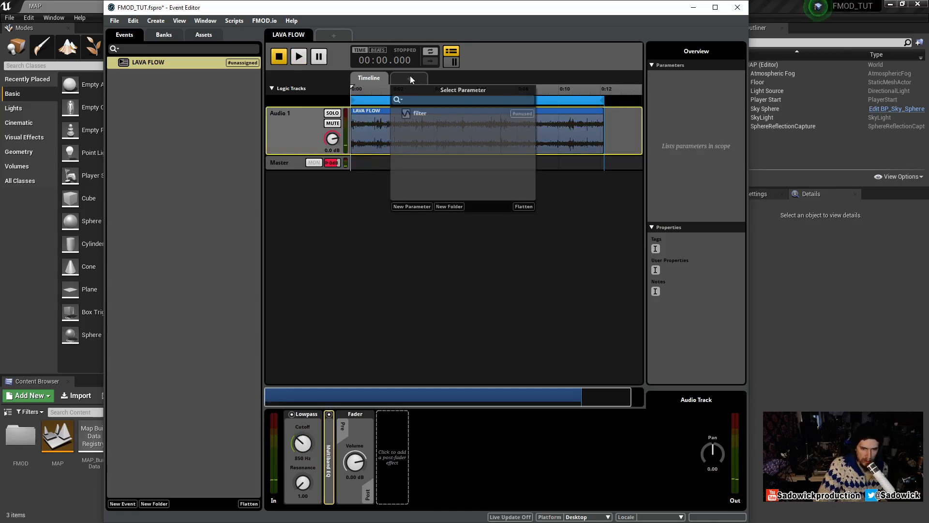
pyautogui.click(359, 77)
pyautogui.click(402, 77)
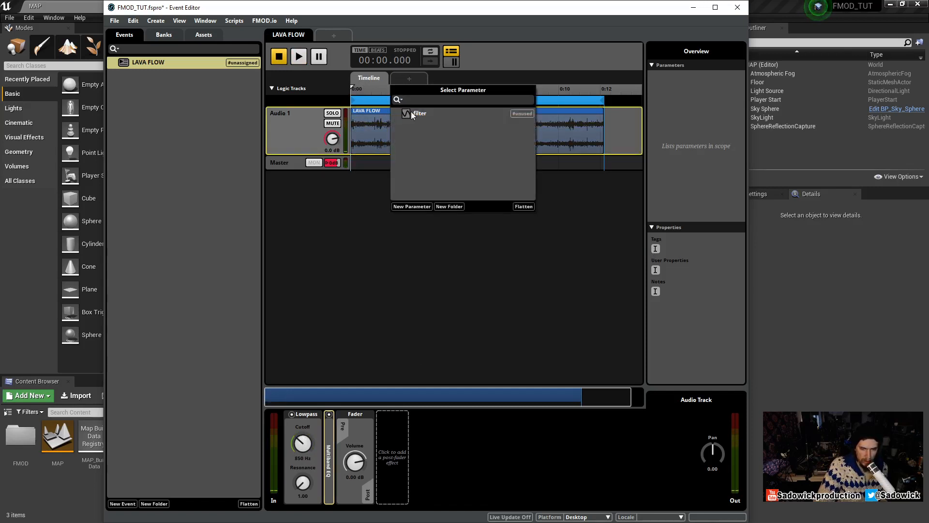
pyautogui.click(422, 113)
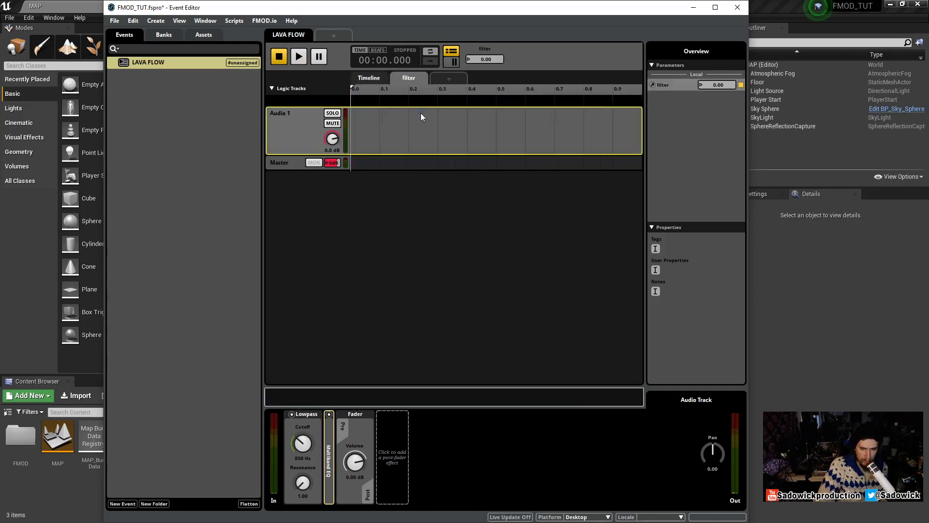
pyautogui.rightClick(410, 79)
pyautogui.click(372, 79)
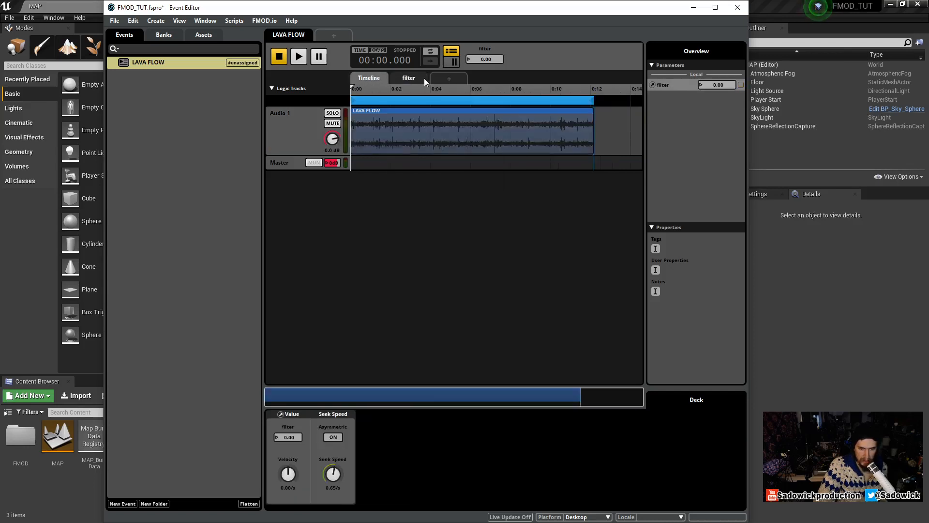
pyautogui.click(416, 81)
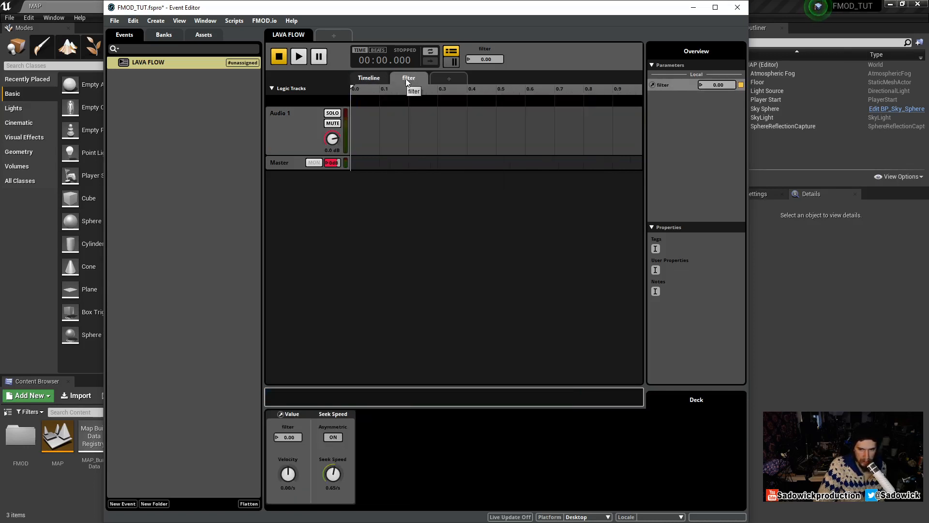
pyautogui.click(668, 86)
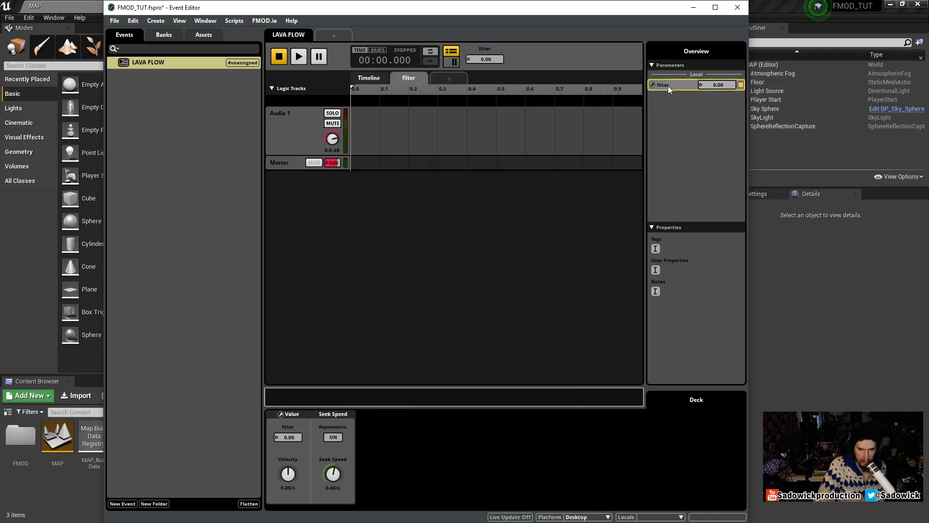
pyautogui.rightClick(407, 76)
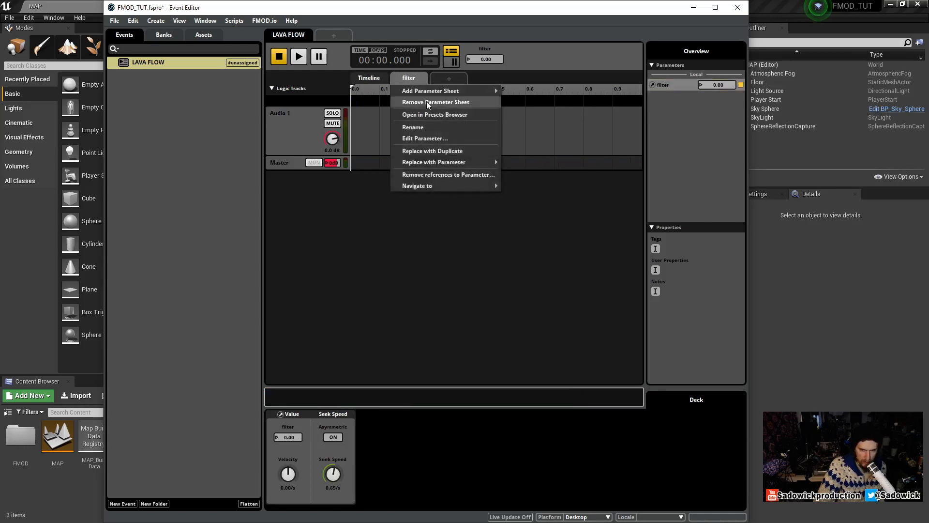
pyautogui.click(431, 102)
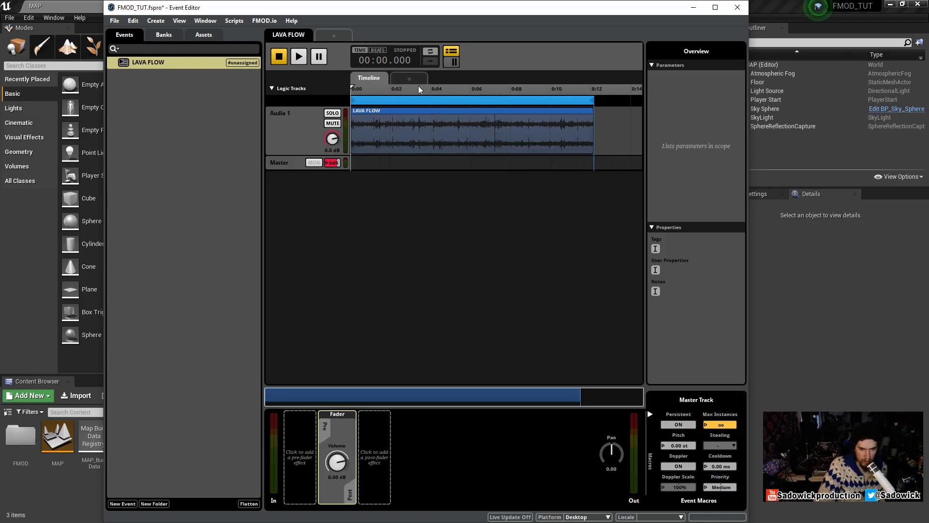
# Add a new local User: Continuous parameter named underwater to the event, with a range of 0 to 1 and initial value 0
pyautogui.click(408, 79)
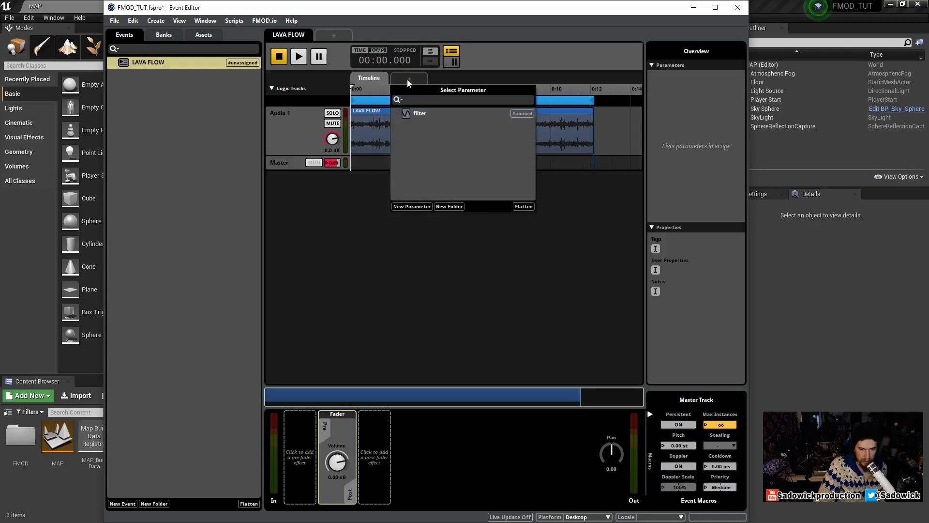
pyautogui.click(412, 206)
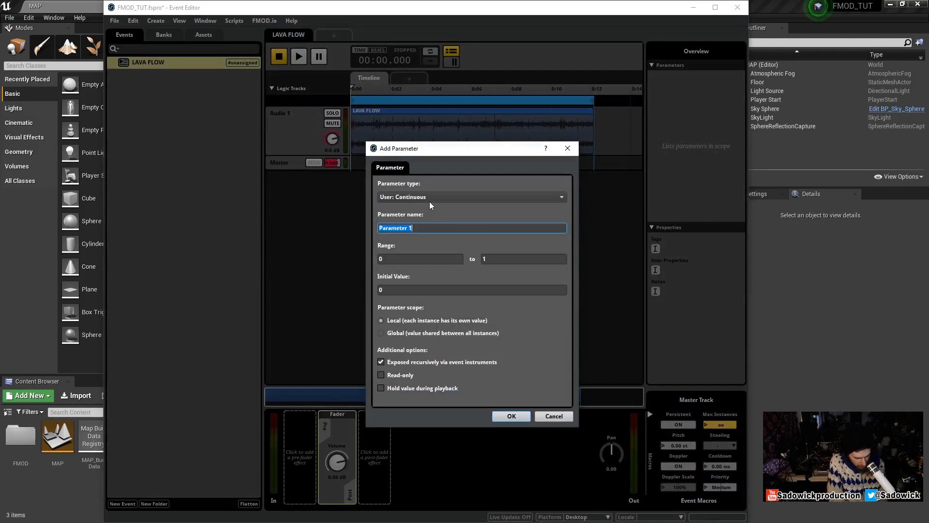
pyautogui.write('Underwater')
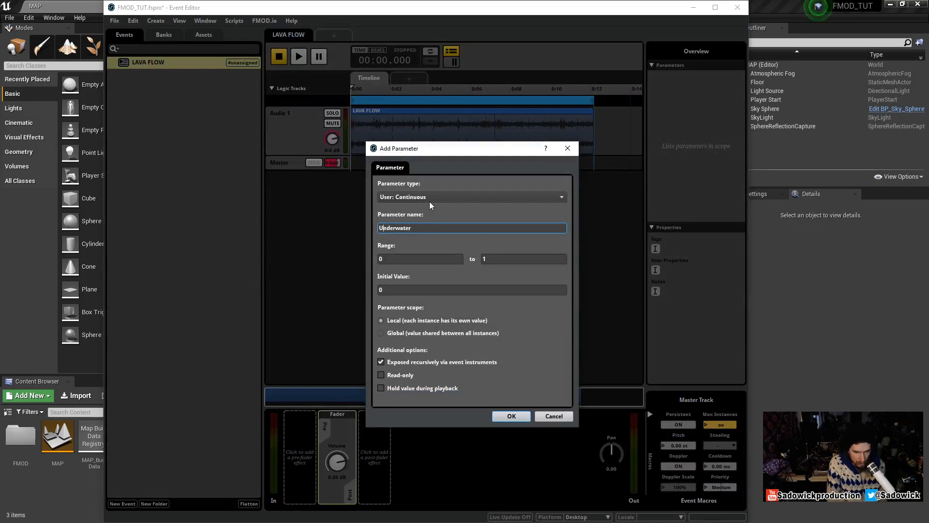
pyautogui.press('Home')
pyautogui.press('Delete')
pyautogui.write('u')
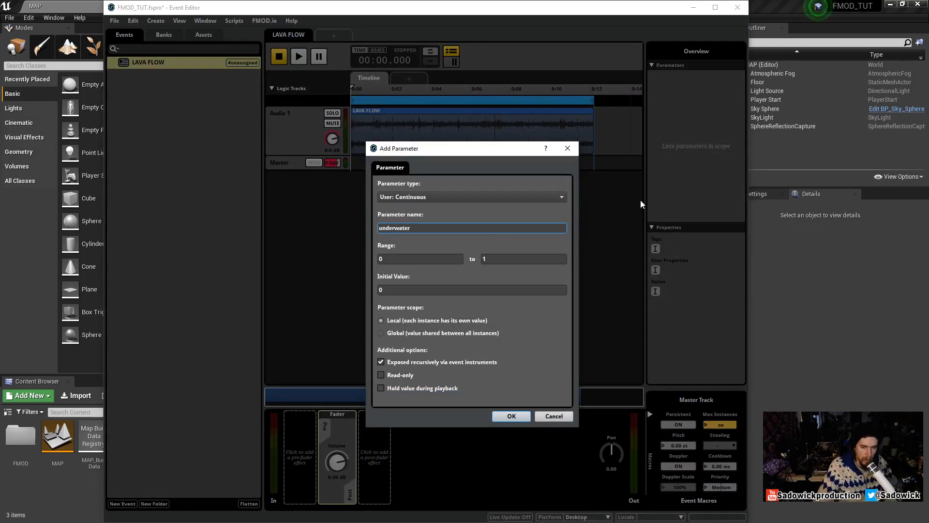
pyautogui.click(405, 259)
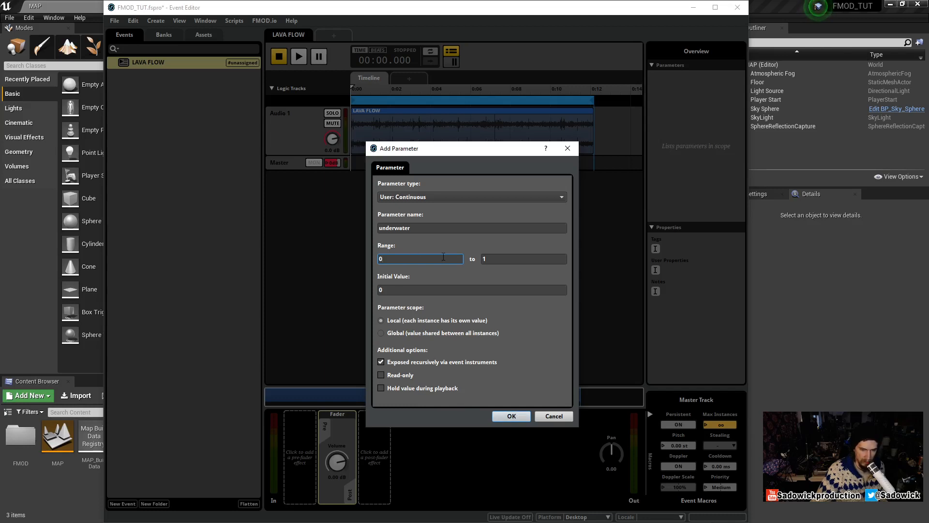
pyautogui.click(516, 416)
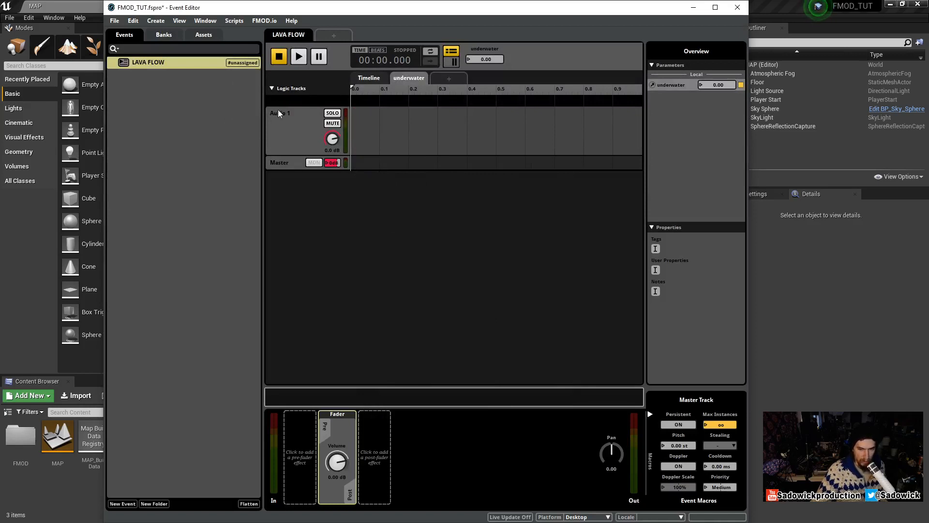
# Return to the LAVA FLOW event's timeline, select the Audio 1 track and audition the event
pyautogui.click(370, 78)
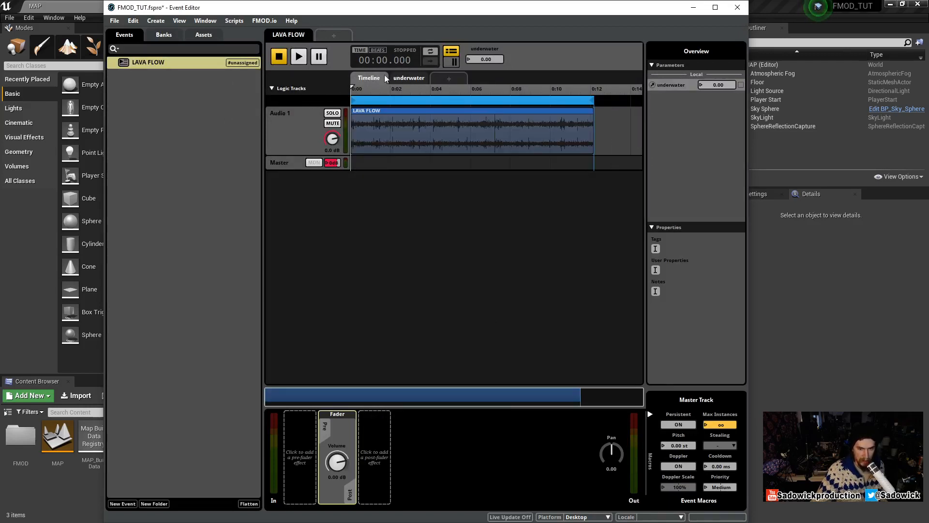
pyautogui.click(283, 115)
pyautogui.press('space')
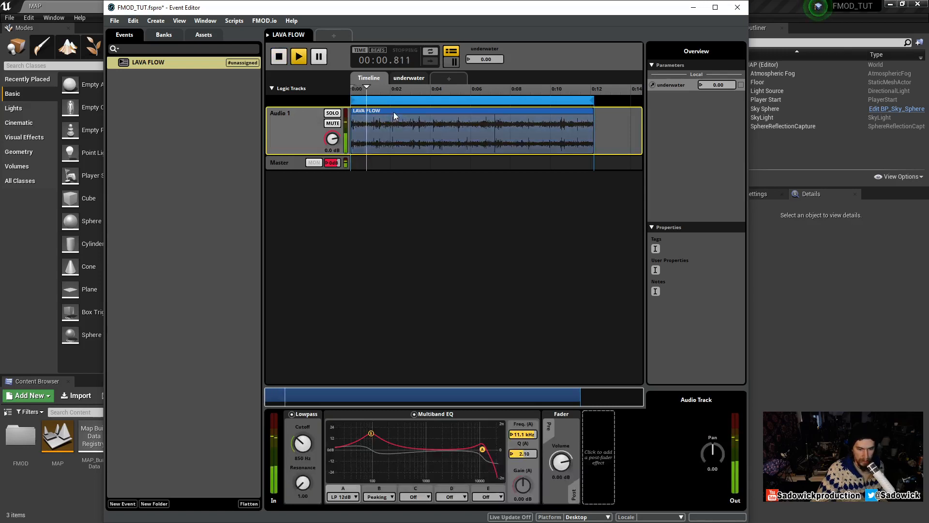
# Stop the audition, show the event's underwater parameter sheet, and examine the underwater parameter's value and seek speed settings
pyautogui.press('space')
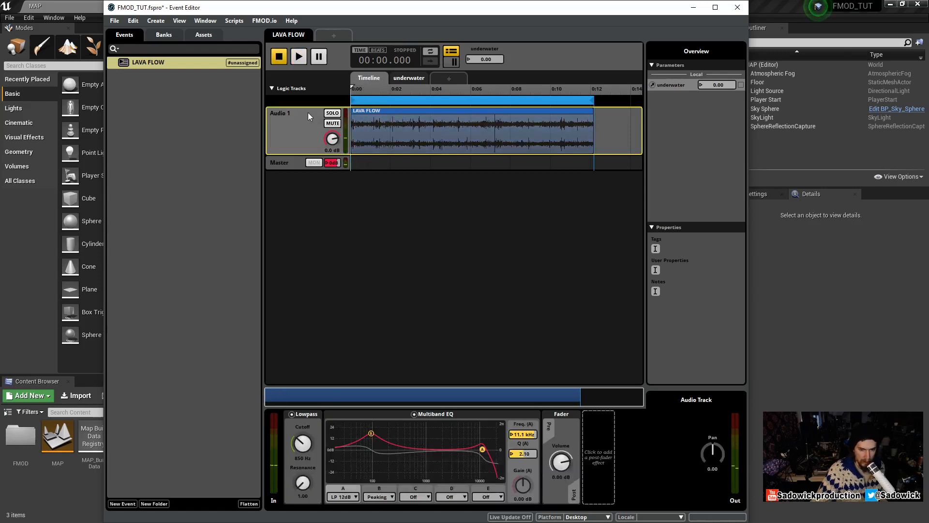
pyautogui.click(409, 78)
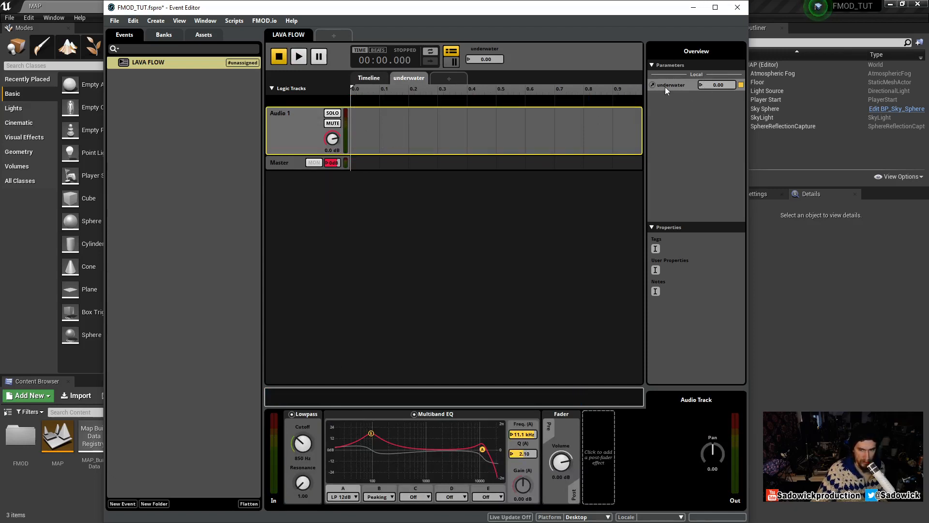
pyautogui.moveTo(709, 85); pyautogui.dragTo(722, 111)
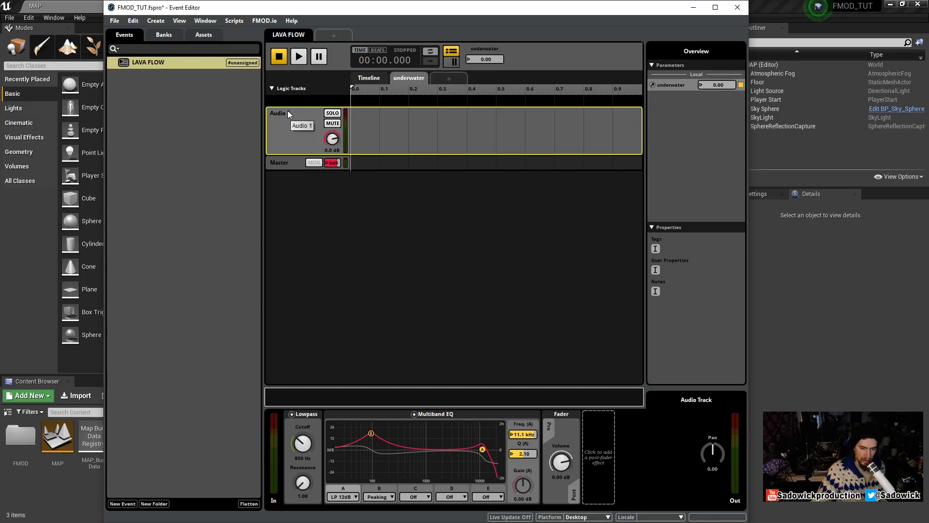
pyautogui.click(668, 84)
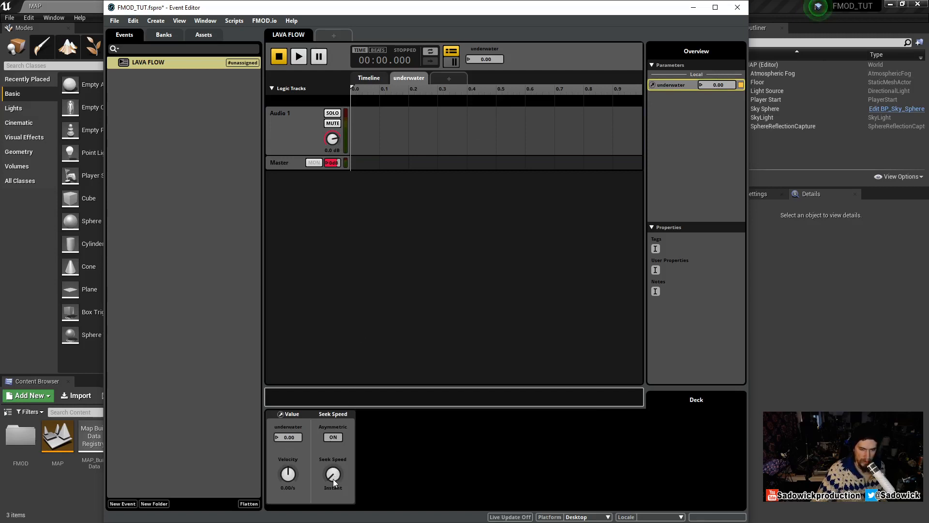
# Add automation for the Lowpass Cutoff of the Audio 1 track on the underwater parameter sheet
pyautogui.click(288, 113)
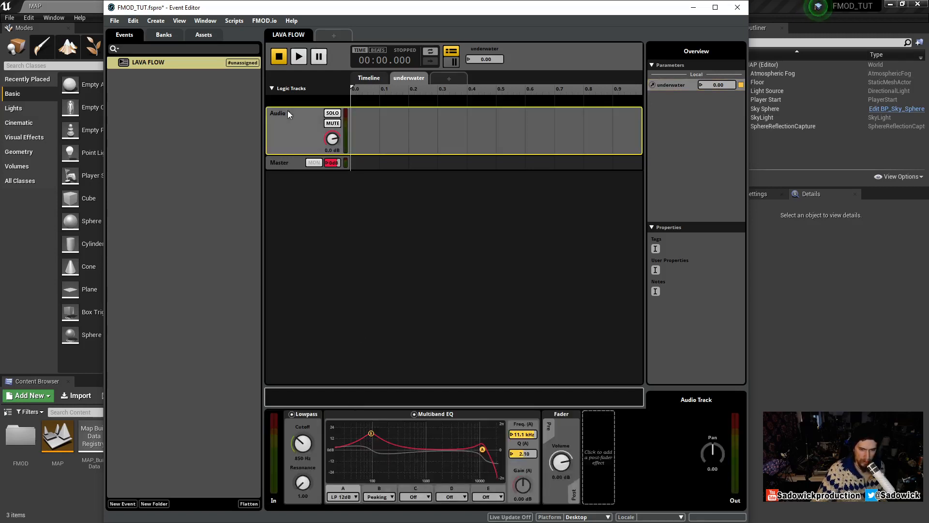
pyautogui.rightClick(302, 444)
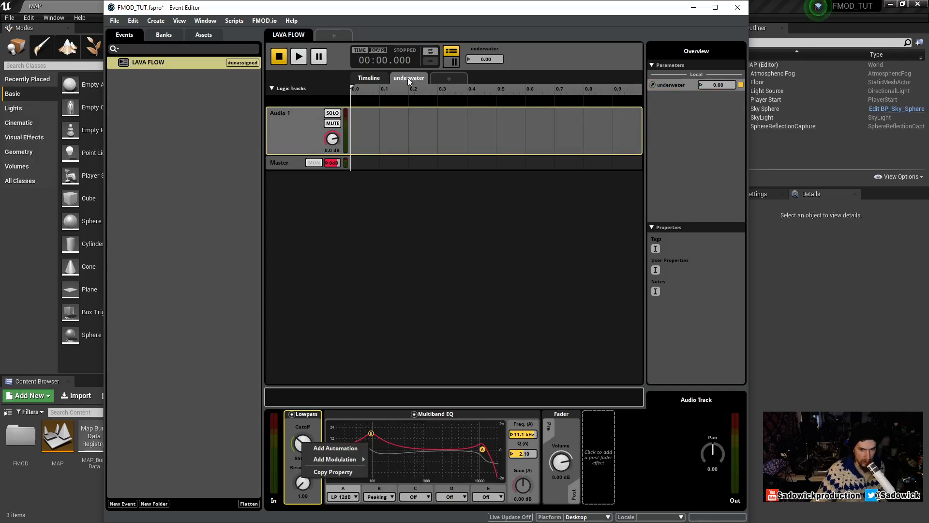
pyautogui.click(304, 448)
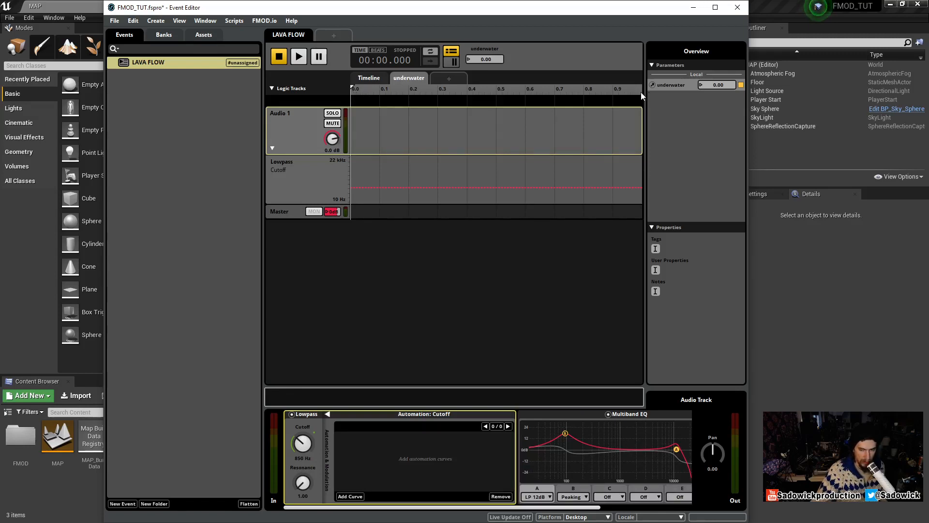
# Place a Lowpass Cutoff automation point of 900 Hz at underwater value 0 and audition the event
pyautogui.moveTo(713, 85)
pyautogui.mouseDown()
pyautogui.moveTo(736, 85)
pyautogui.moveTo(726, 85)
pyautogui.mouseUp()
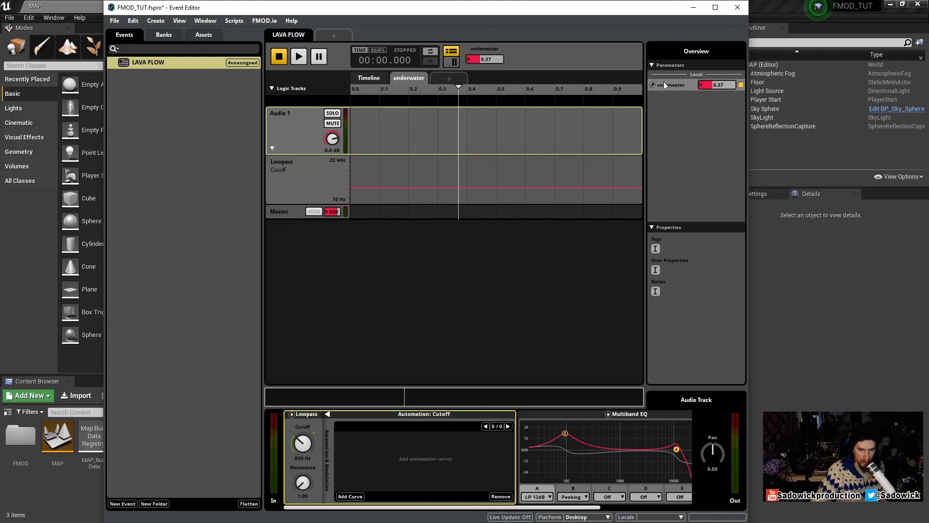
pyautogui.moveTo(721, 84); pyautogui.dragTo(702, 84)
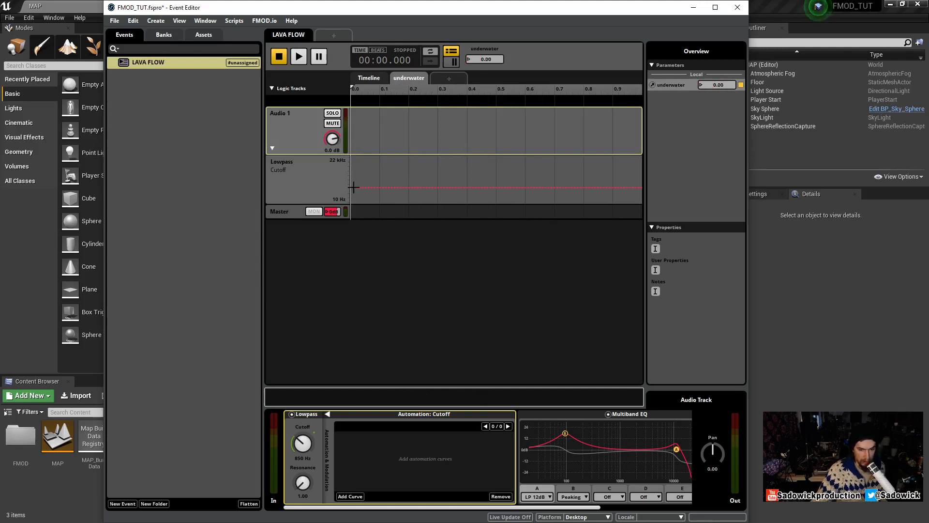
pyautogui.click(278, 162)
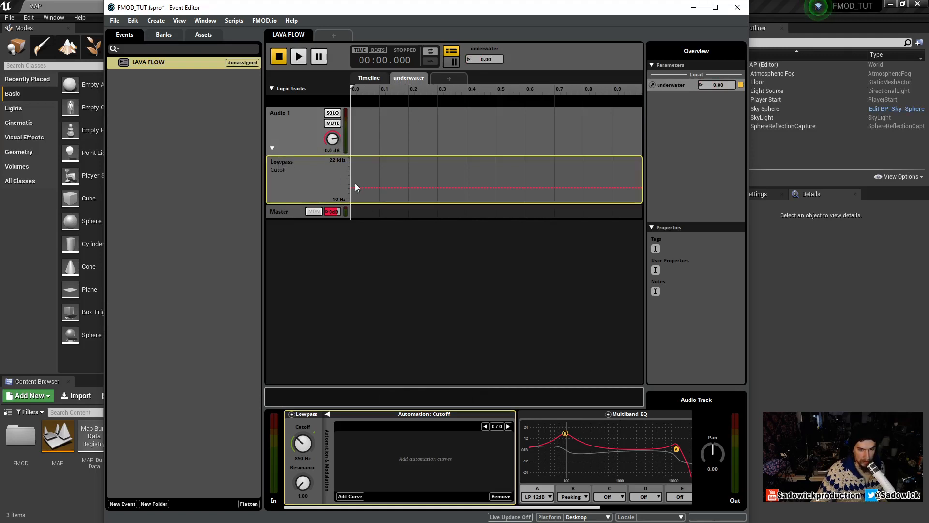
pyautogui.click(357, 187)
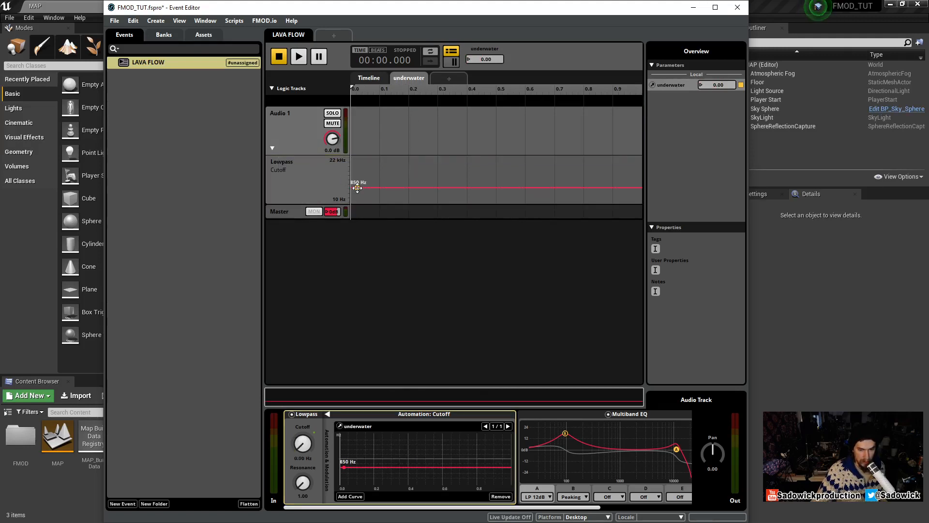
pyautogui.moveTo(357, 187); pyautogui.dragTo(351, 186)
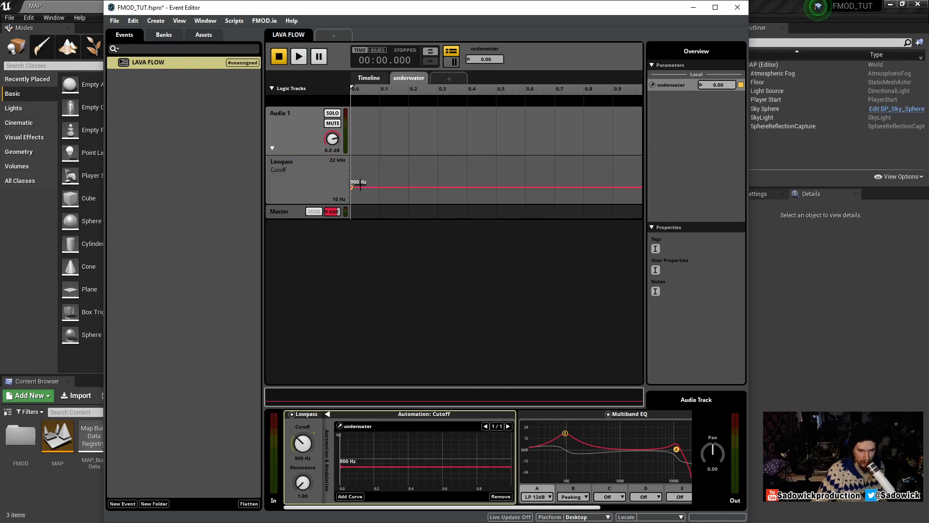
pyautogui.click(298, 61)
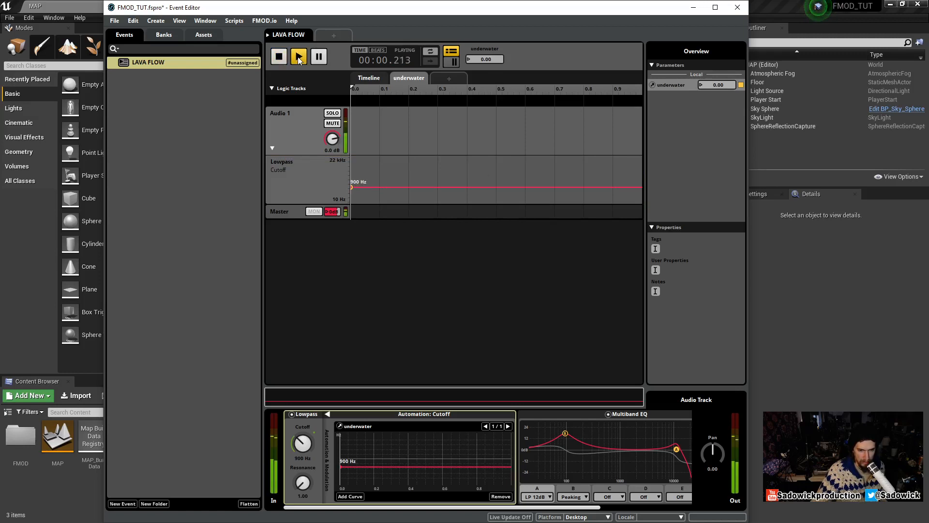
pyautogui.click(278, 58)
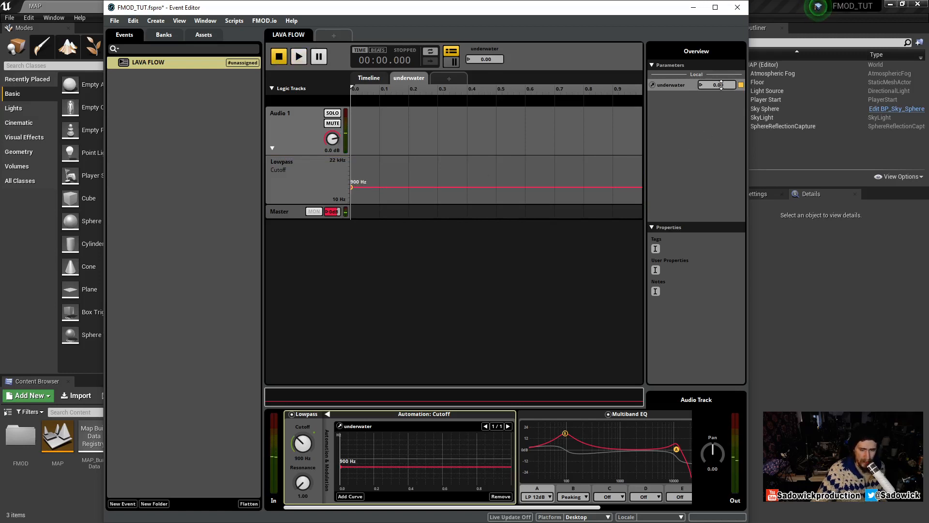
# Set underwater to 1.00, add a 22.0 kHz Cutoff automation point there, and collapse the Lowpass automation section
pyautogui.moveTo(721, 84); pyautogui.dragTo(723, 62)
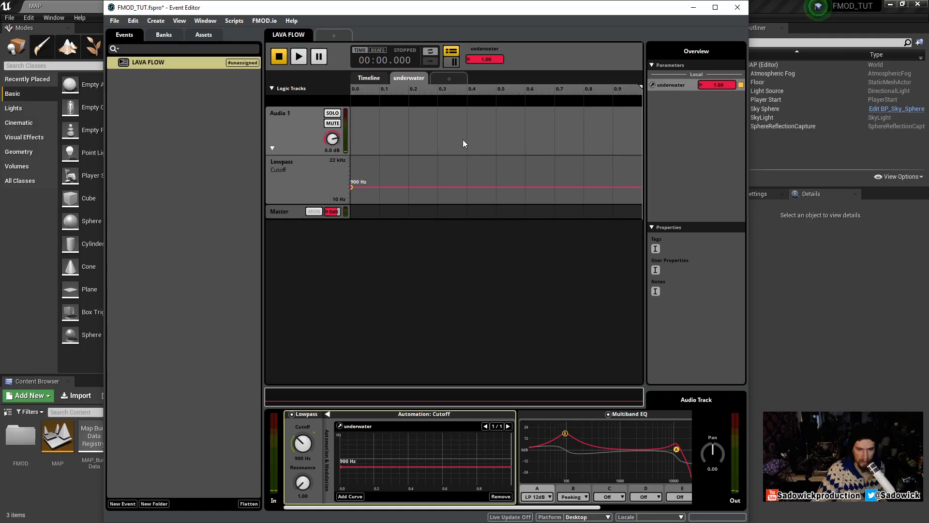
pyautogui.moveTo(628, 189); pyautogui.dragTo(641, 158)
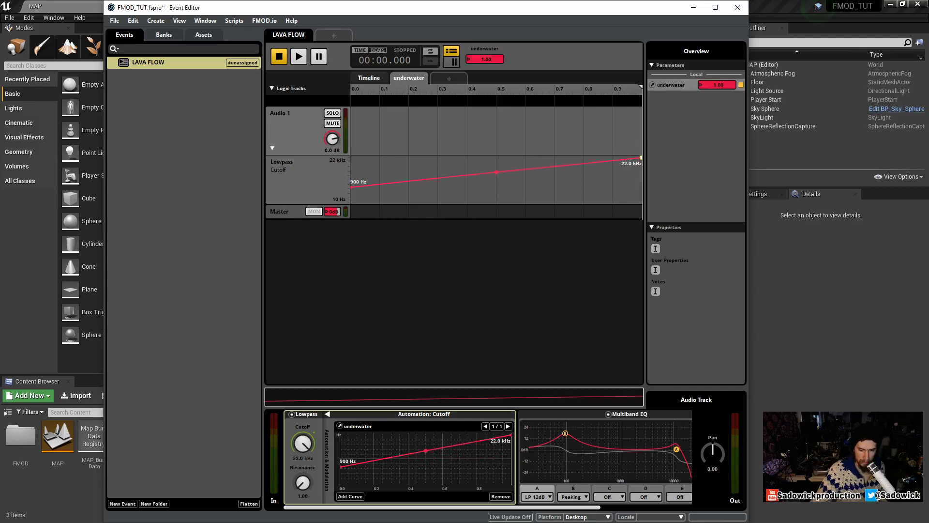
pyautogui.click(327, 415)
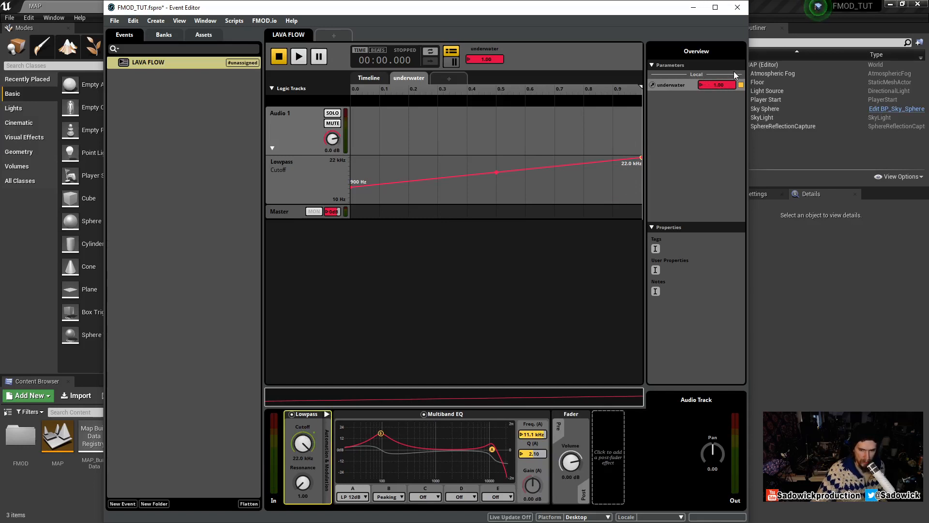
# Vary the underwater parameter between 0 and 1 and audition the event, finishing with the parameter at 0
pyautogui.moveTo(726, 85); pyautogui.dragTo(606, 178)
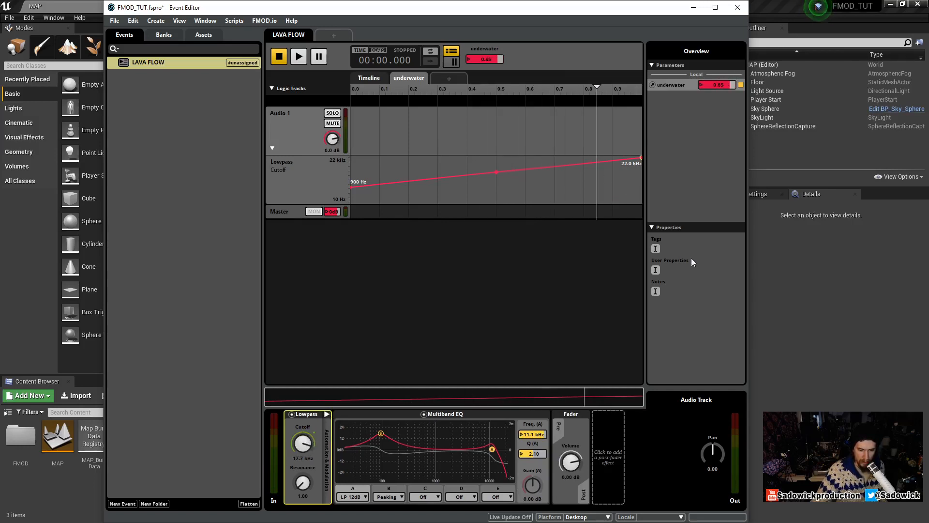
pyautogui.doubleClick(724, 86)
pyautogui.write('0')
pyautogui.press('Return')
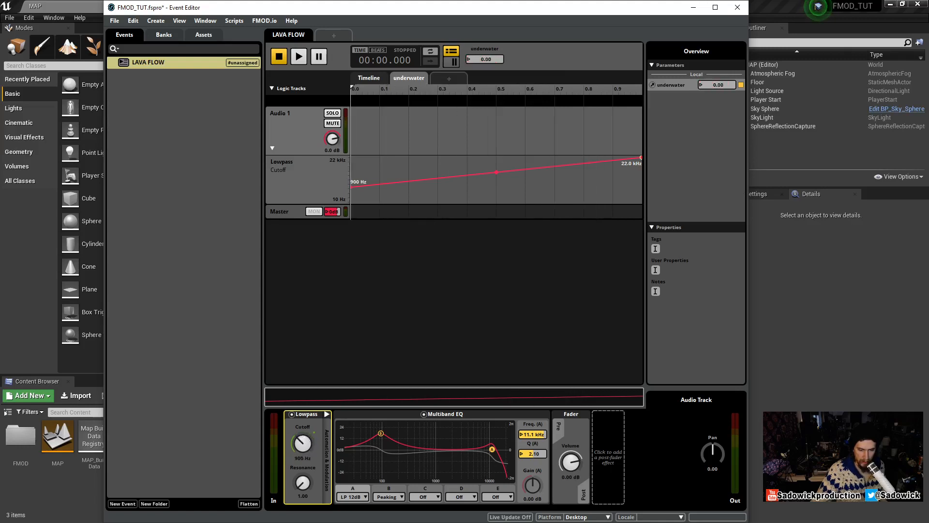
pyautogui.moveTo(725, 86)
pyautogui.mouseDown()
pyautogui.moveTo(725, 38)
pyautogui.moveTo(725, 86)
pyautogui.mouseUp()
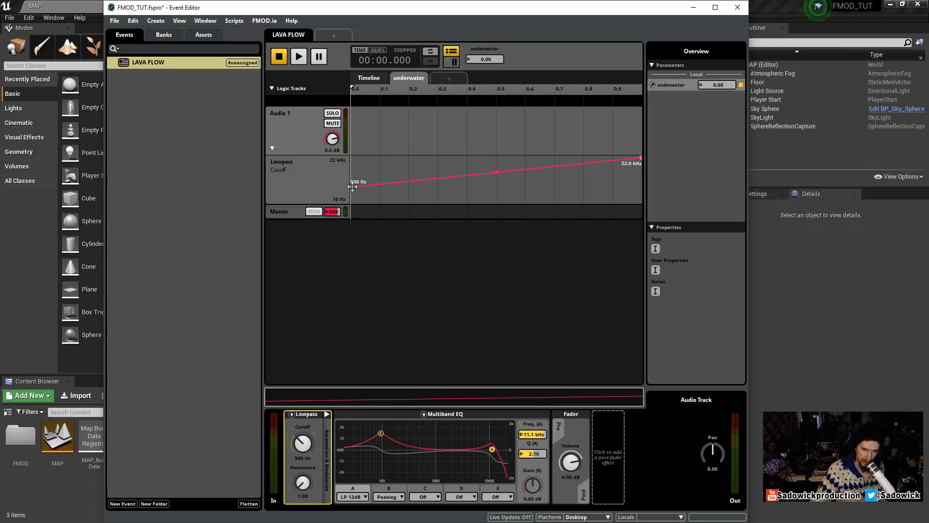
pyautogui.moveTo(713, 85); pyautogui.dragTo(713, 37)
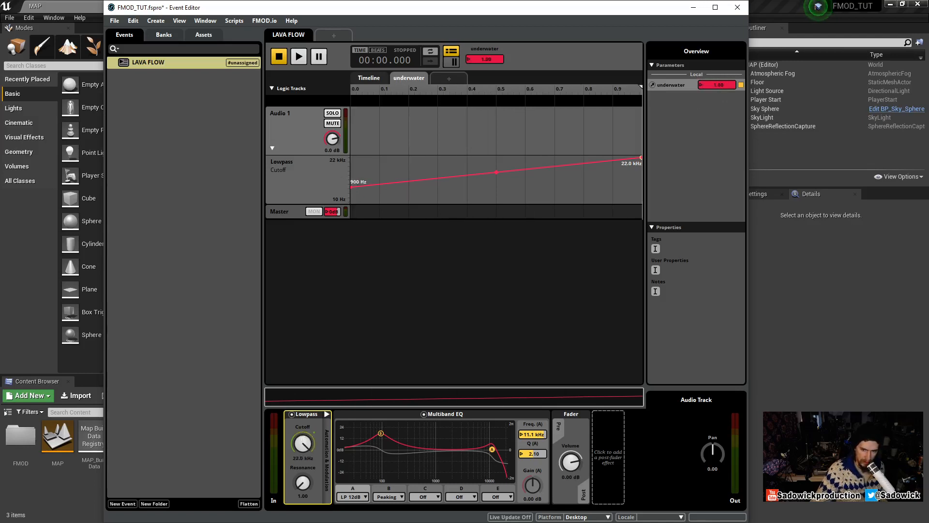
pyautogui.press('space')
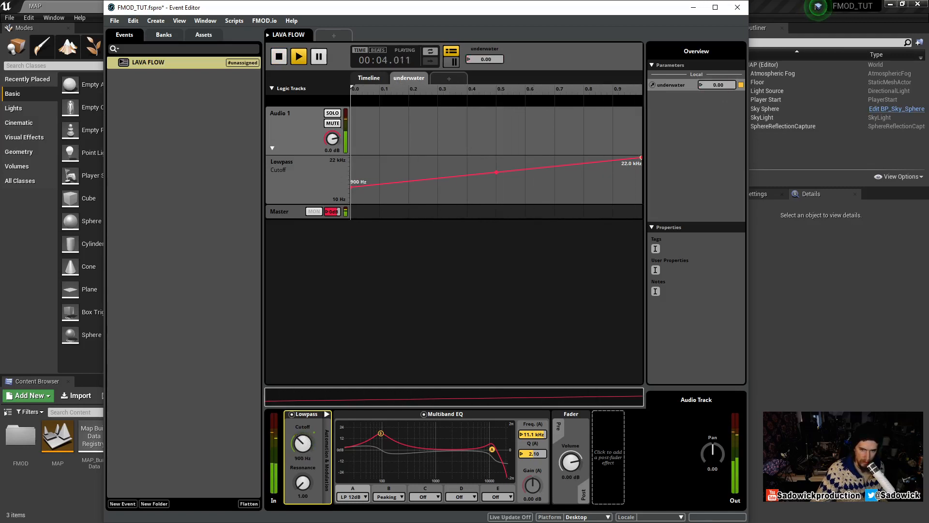
pyautogui.press('space')
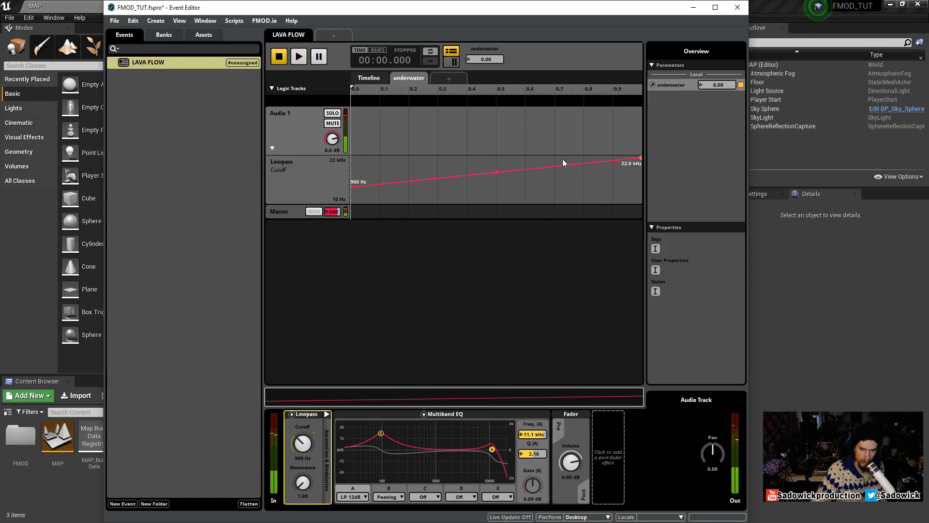
# Bend the Lowpass Cutoff automation curve downward at its midpoint and check it against the underwater value
pyautogui.moveTo(496, 172)
pyautogui.mouseDown()
pyautogui.moveTo(496, 187)
pyautogui.moveTo(496, 157)
pyautogui.moveTo(496, 179)
pyautogui.mouseUp()
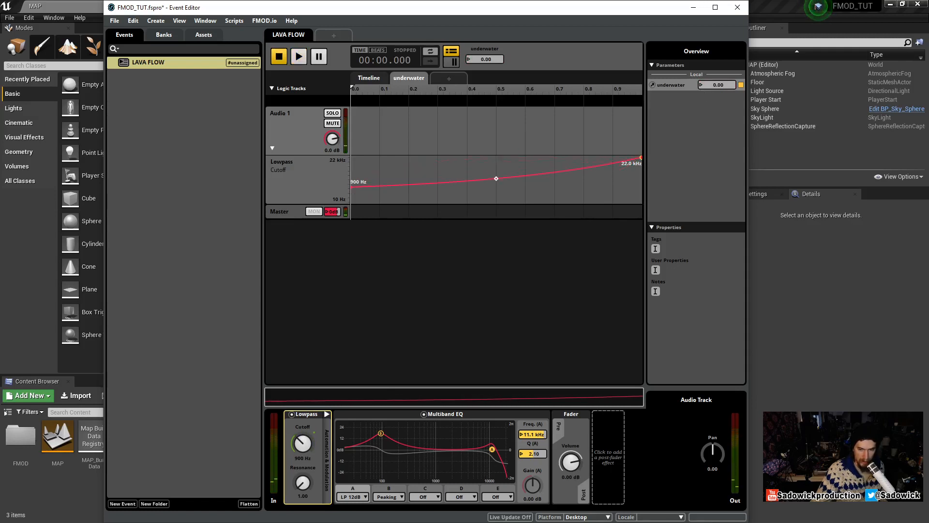
pyautogui.moveTo(719, 85); pyautogui.dragTo(720, 95)
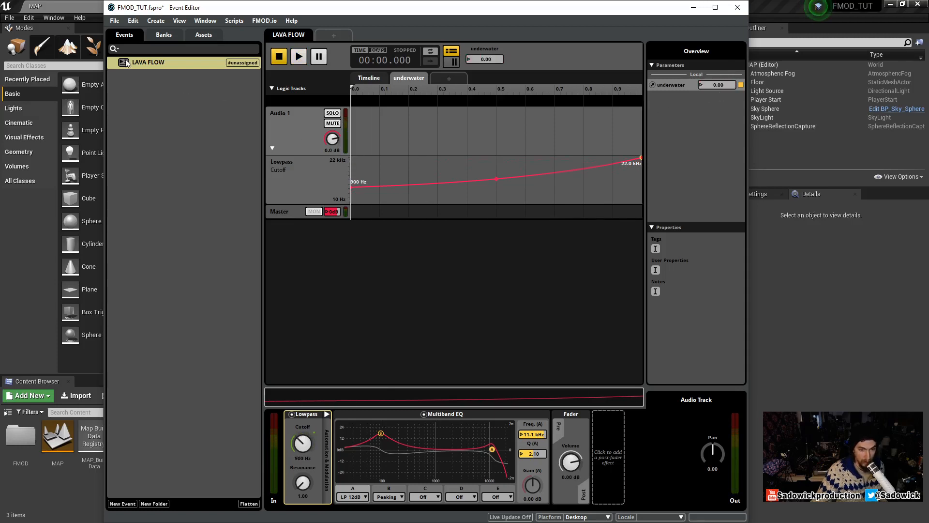
# Try to build the FMOD project's banks
pyautogui.click(114, 20)
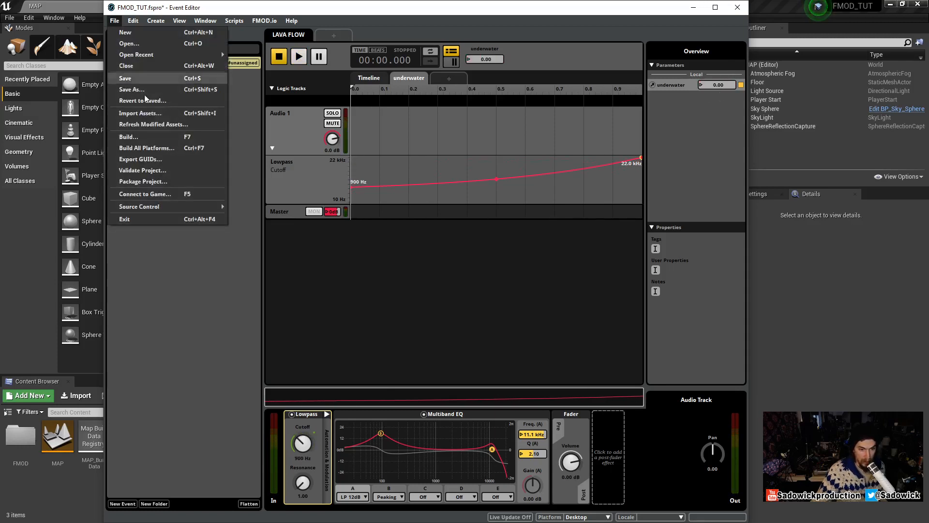
pyautogui.click(146, 136)
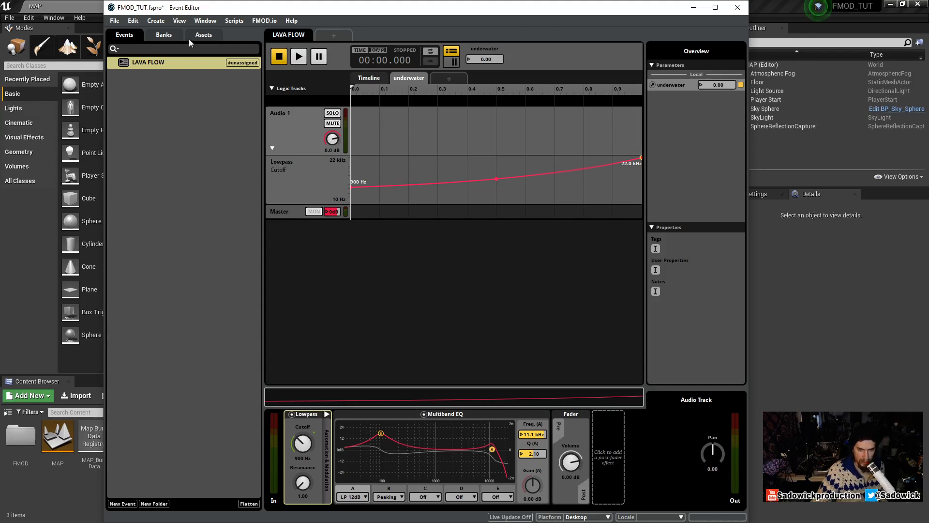
# Switch to Unreal Editor, open the FMOD content folder, and return to FMOD Studio
pyautogui.click(67, 9)
pyautogui.doubleClick(20, 435)
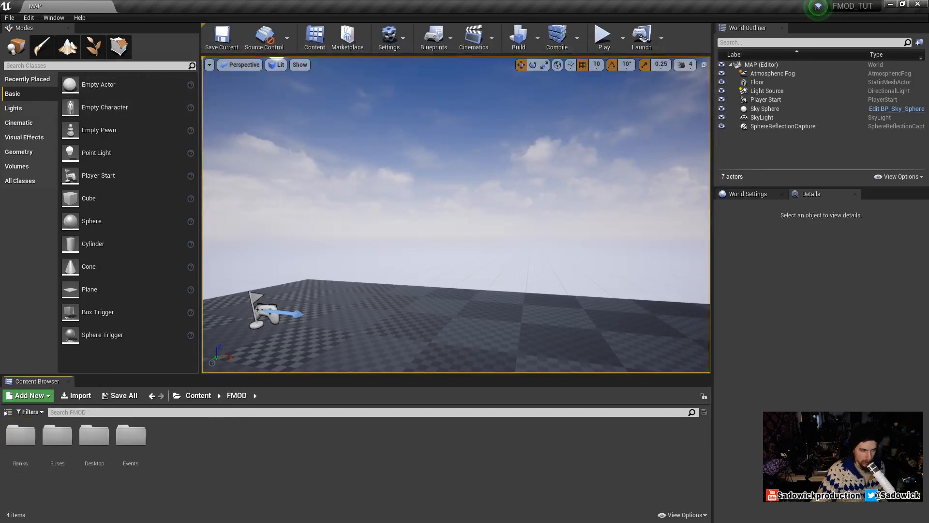
pyautogui.hotkey('alt', 'Tab')
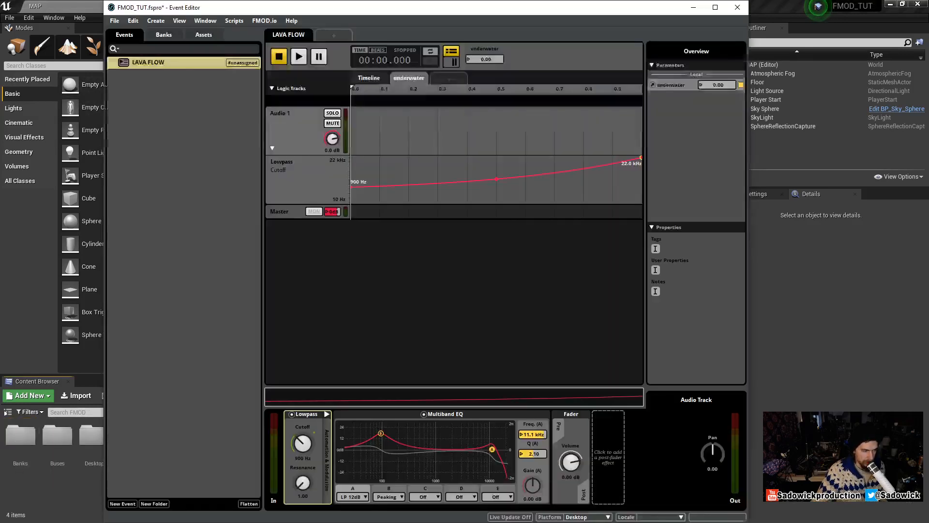
# Assign the LAVA FLOW event to a new bank named Swimming
pyautogui.click(153, 34)
pyautogui.click(118, 35)
pyautogui.rightClick(141, 62)
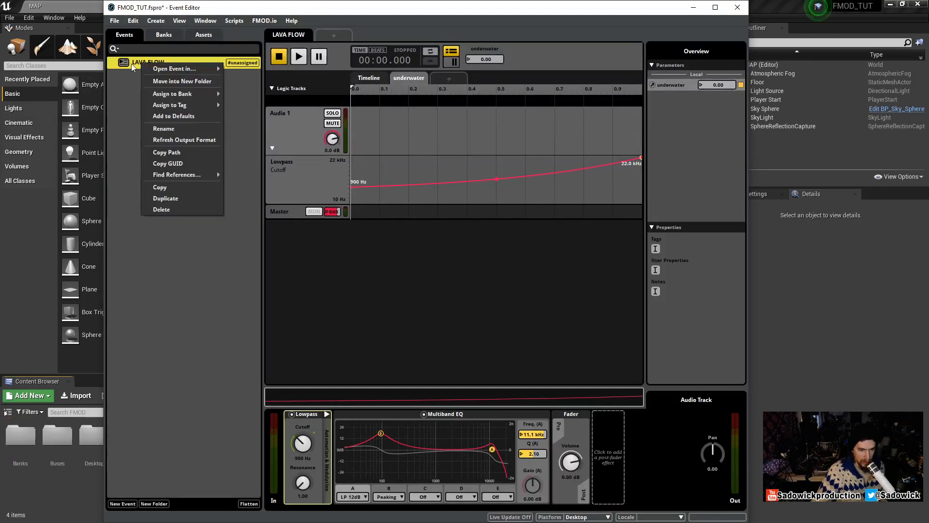
pyautogui.moveTo(178, 95)
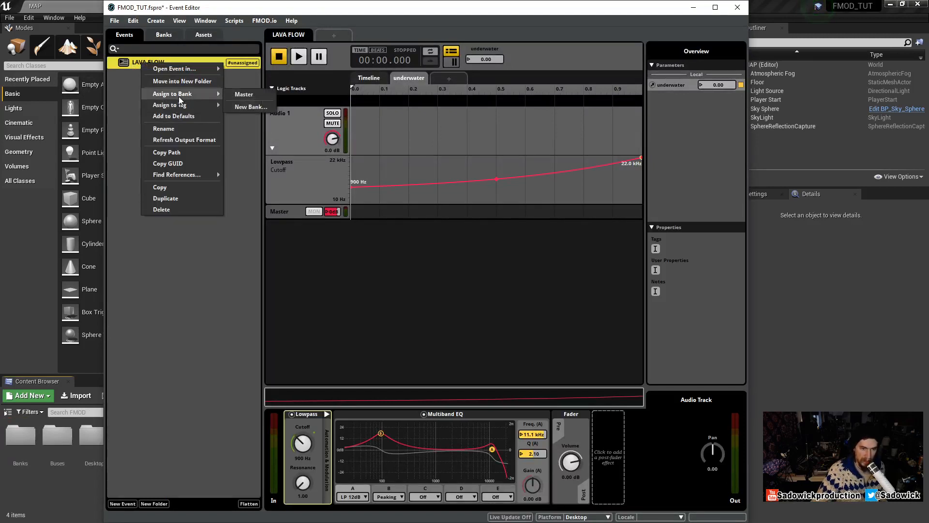
pyautogui.click(254, 106)
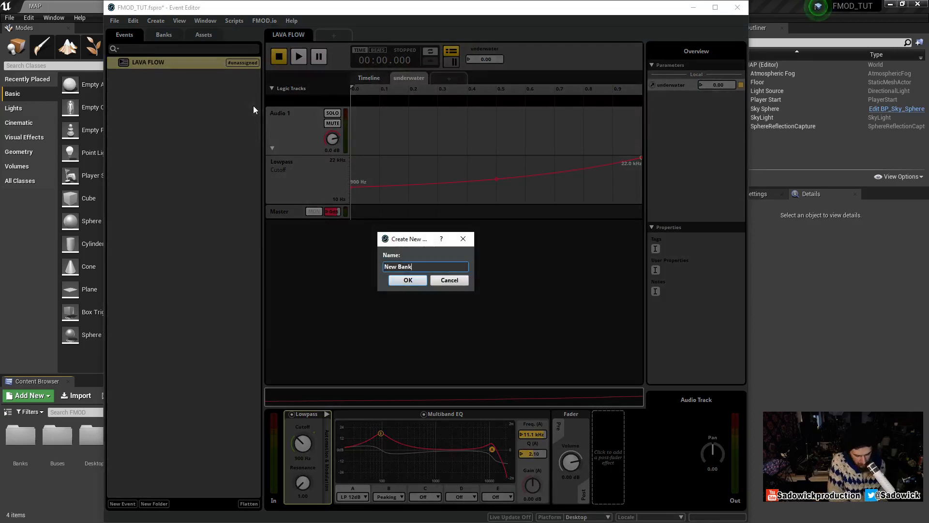
pyautogui.press('BackSpace')
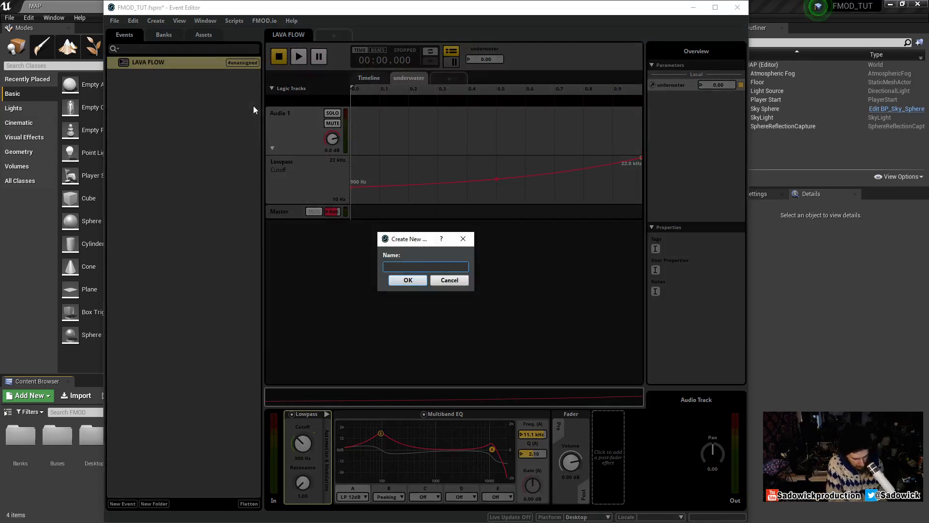
pyautogui.write('Swimming')
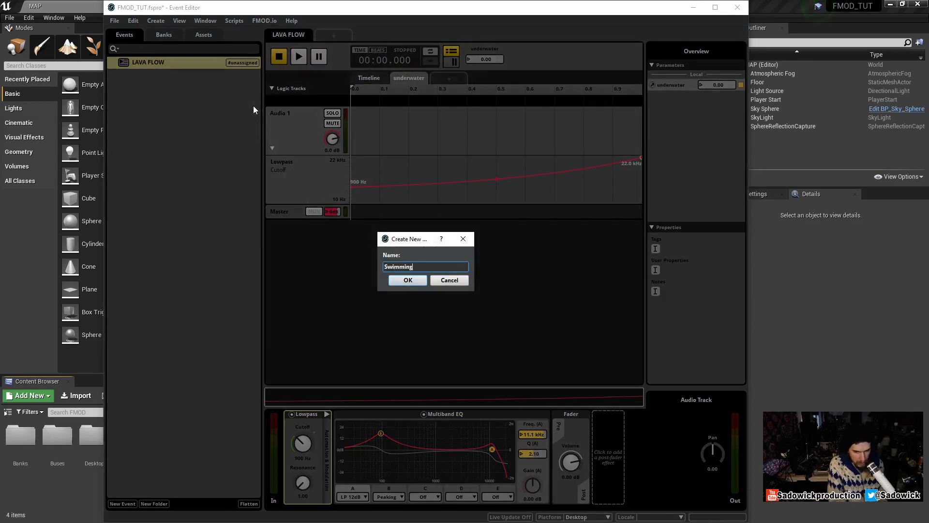
pyautogui.press('Return')
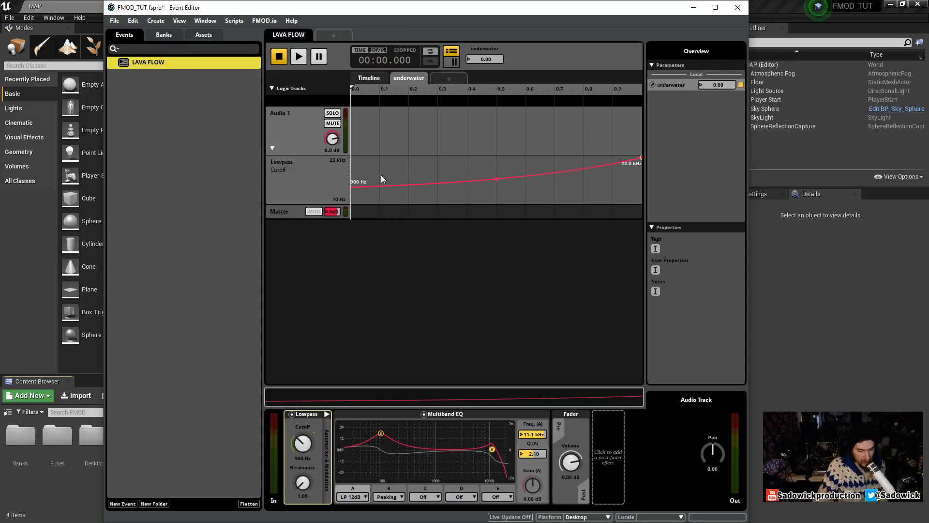
# Inspect the Swimming bank's contents to check the LAVA FLOW event's assignment, and return to the event list
pyautogui.click(165, 34)
pyautogui.click(111, 74)
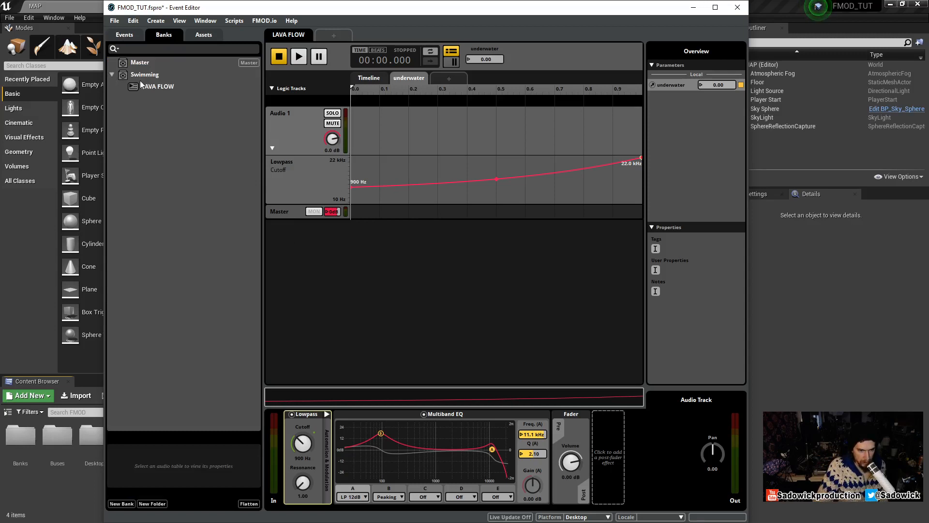
pyautogui.click(140, 74)
pyautogui.click(155, 87)
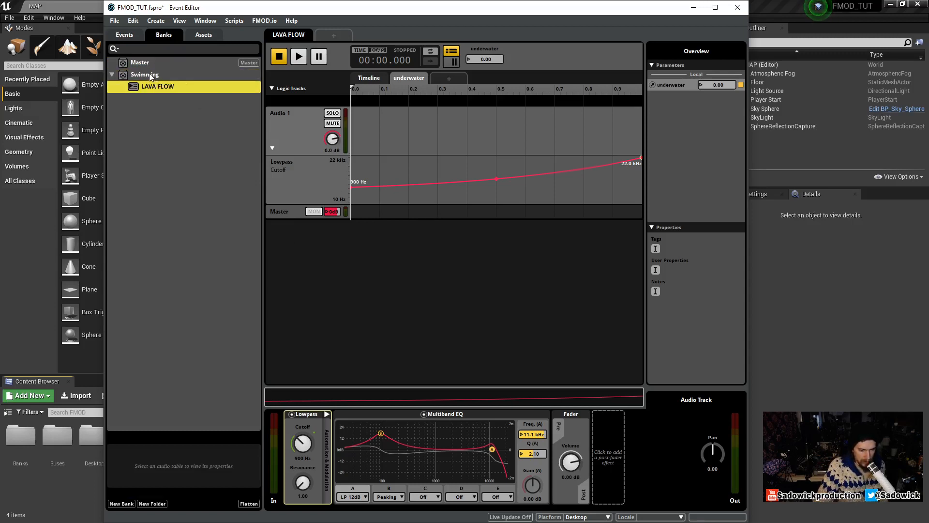
pyautogui.click(149, 74)
pyautogui.click(124, 35)
# Build the FMOD project's banks and recheck the bank list
pyautogui.click(114, 21)
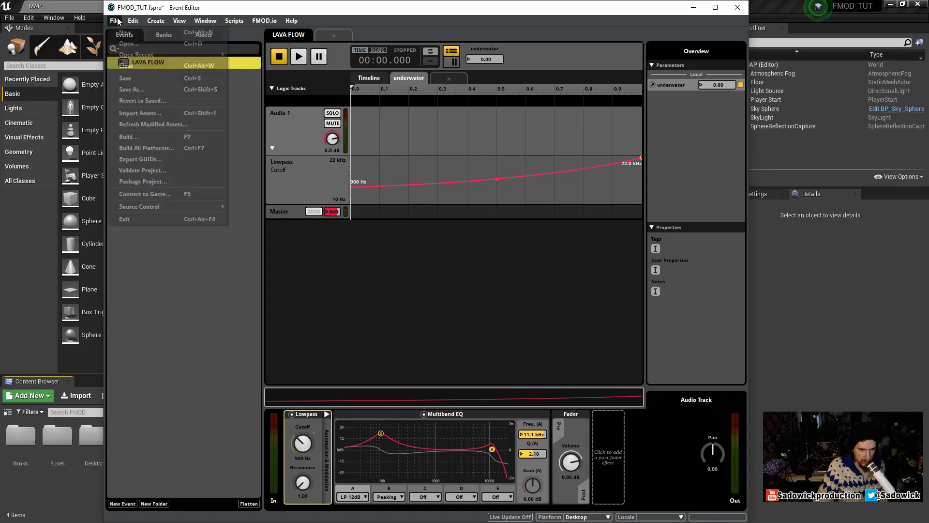
pyautogui.click(147, 138)
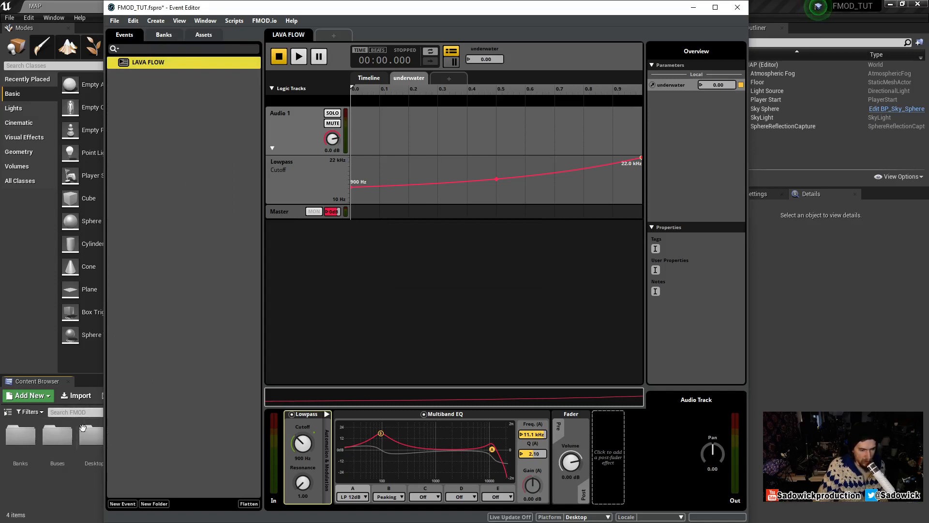
pyautogui.click(164, 36)
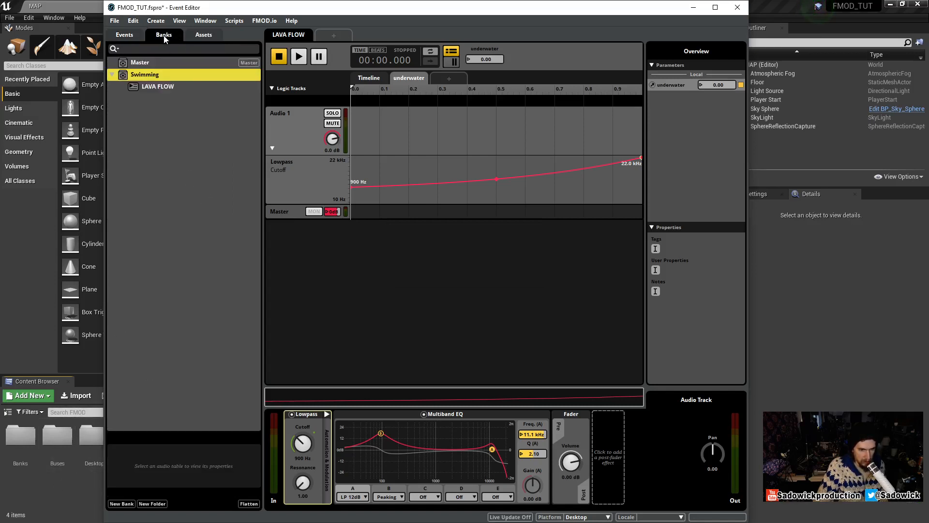
pyautogui.click(122, 36)
# Switch to Unreal Editor, open the FMOD Events folder, and preview the LAVA_FLOW event in its asset editor
pyautogui.click(51, 480)
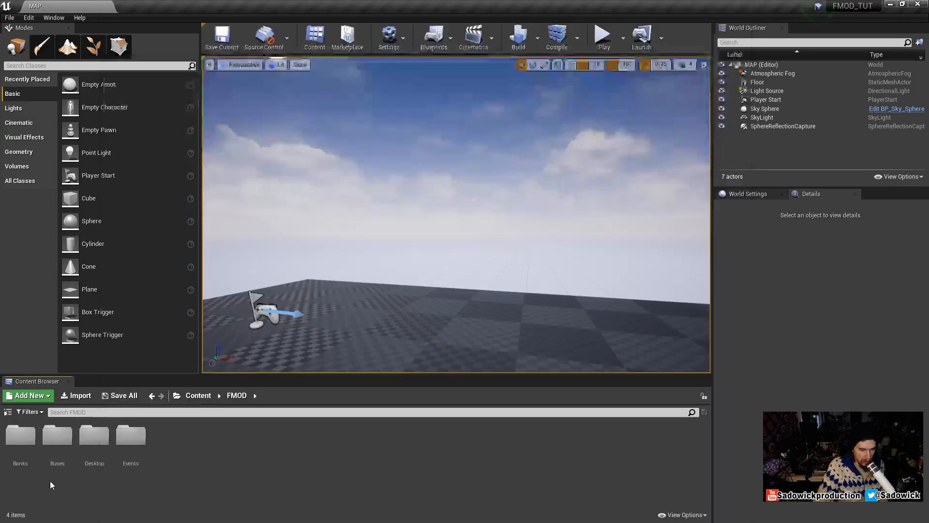
pyautogui.doubleClick(137, 438)
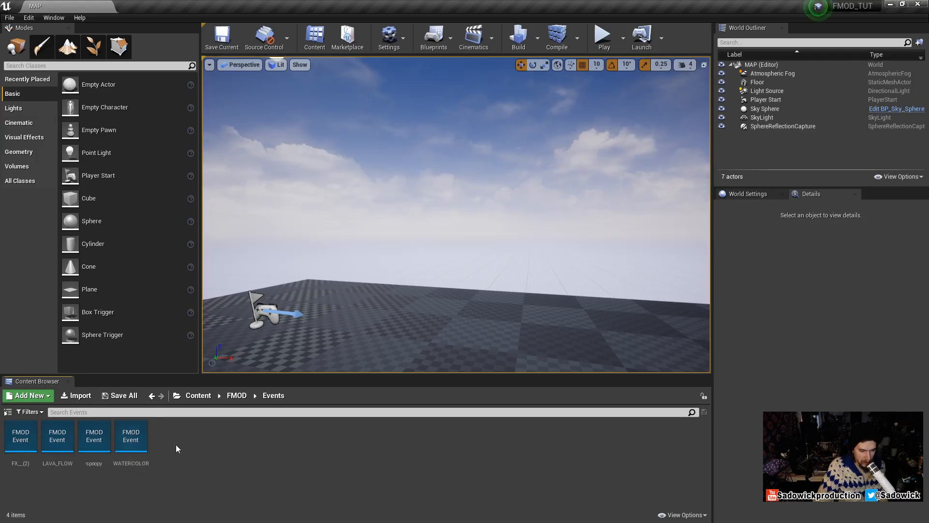
pyautogui.doubleClick(56, 439)
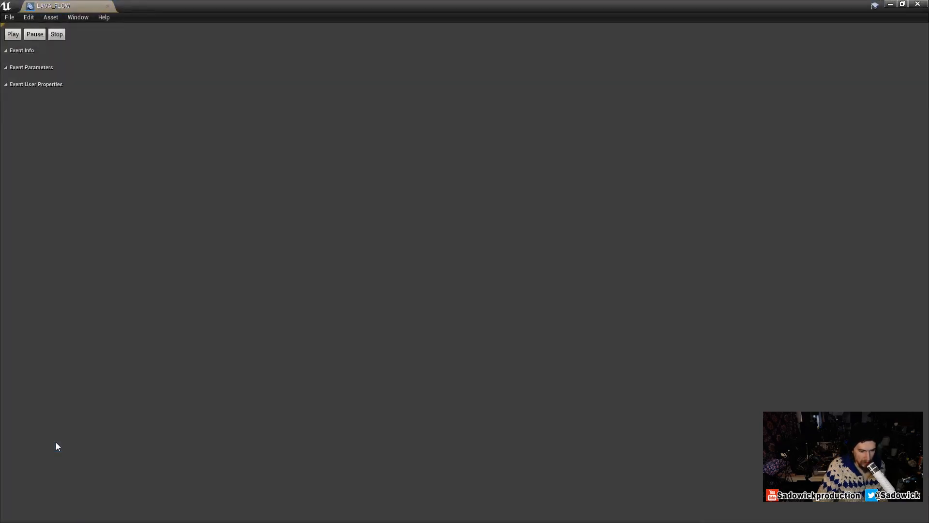
pyautogui.click(13, 38)
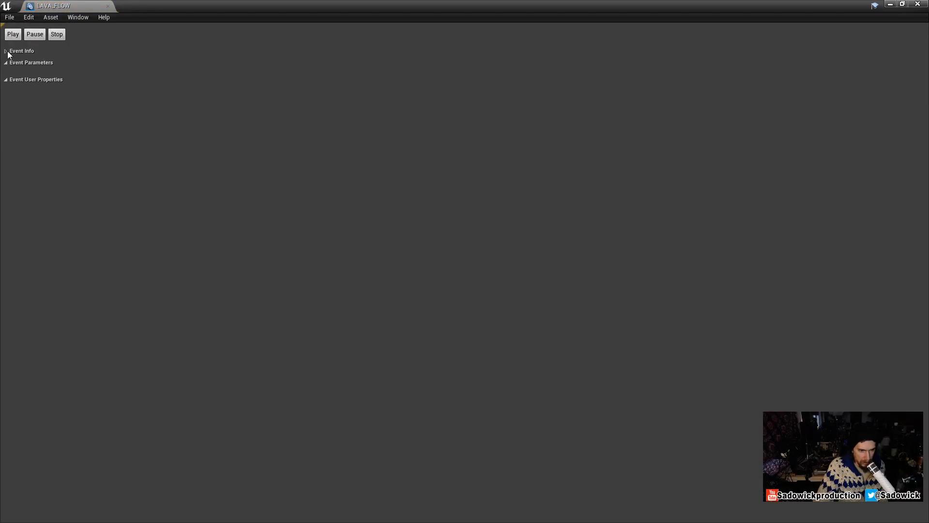
pyautogui.click(108, 6)
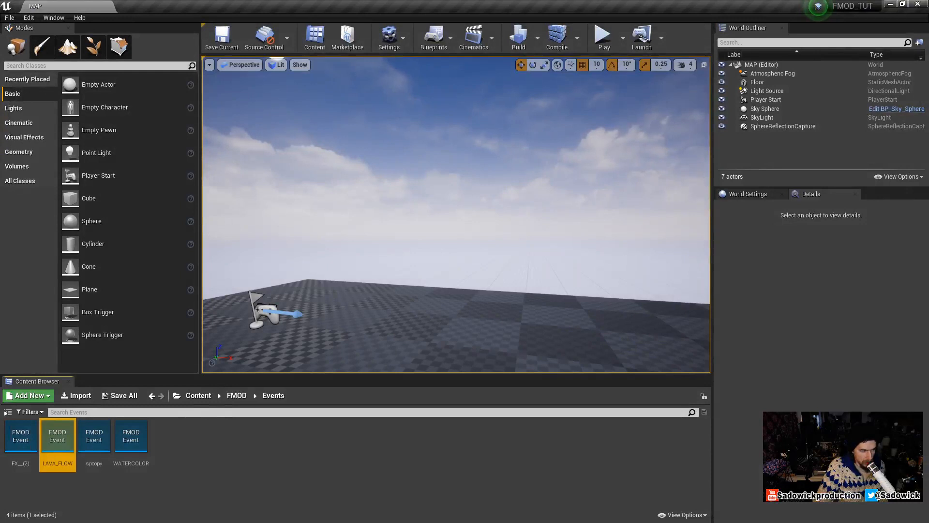
# Switch to FMOD Studio and build the project's banks again
pyautogui.hotkey('alt', 'Tab')
pyautogui.click(114, 20)
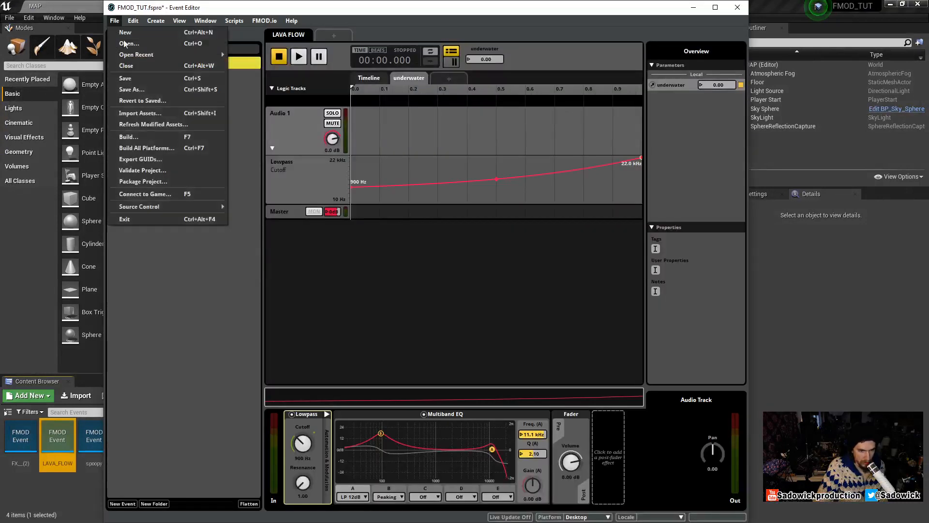
pyautogui.click(141, 138)
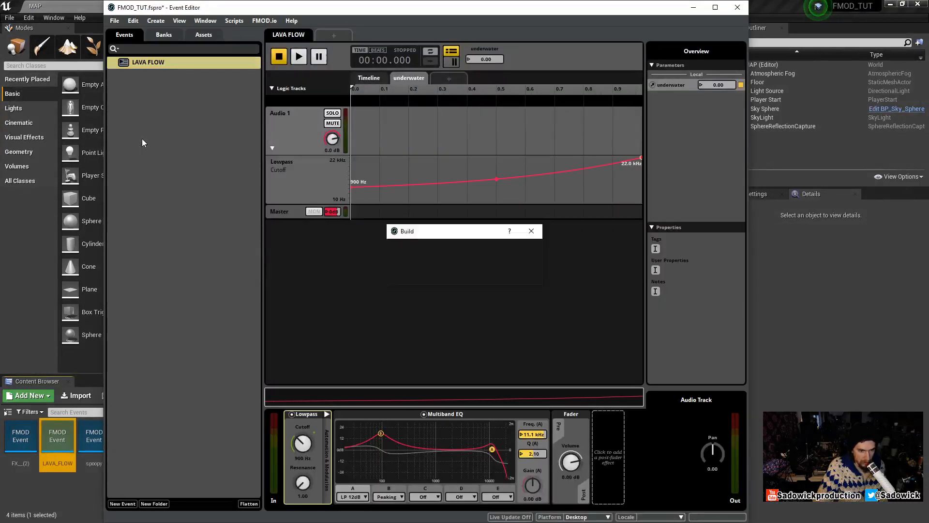
# Switch back to Unreal Editor and audition the rebuilt LAVA_FLOW event
pyautogui.click(61, 486)
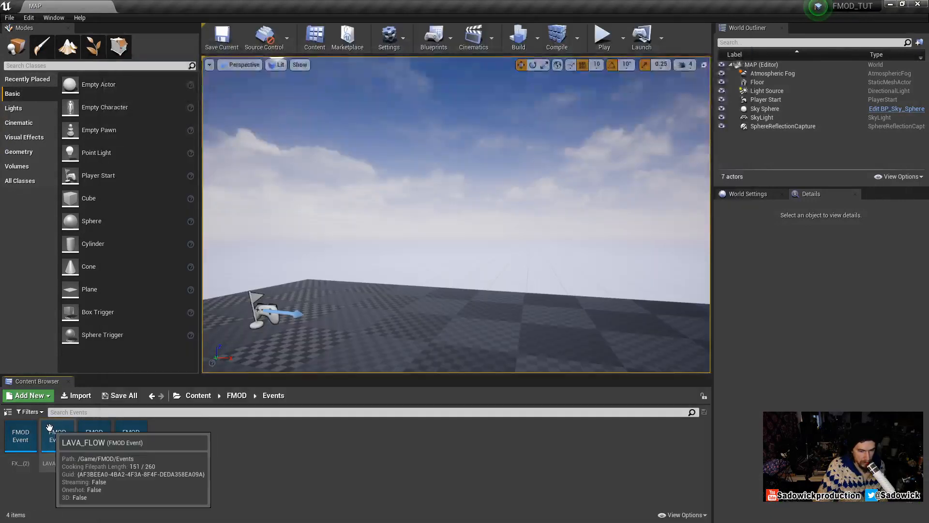
pyautogui.doubleClick(57, 436)
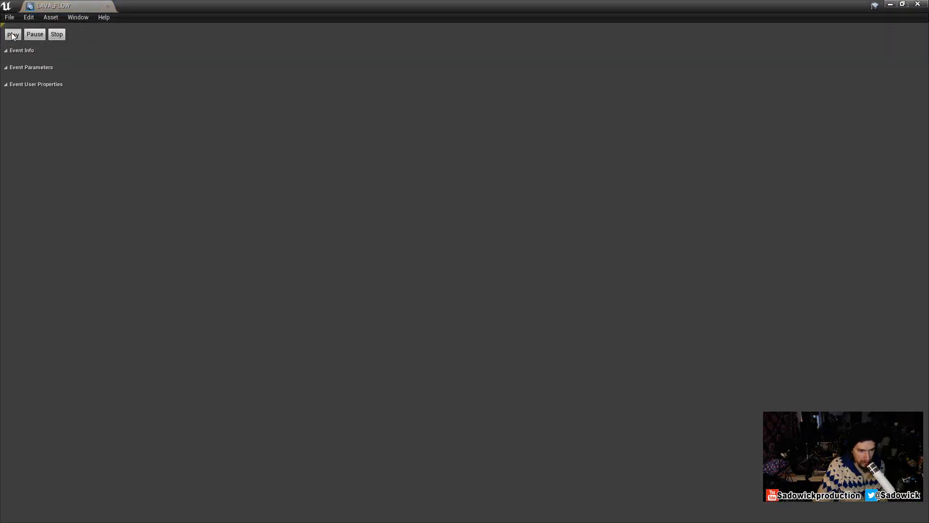
pyautogui.click(108, 6)
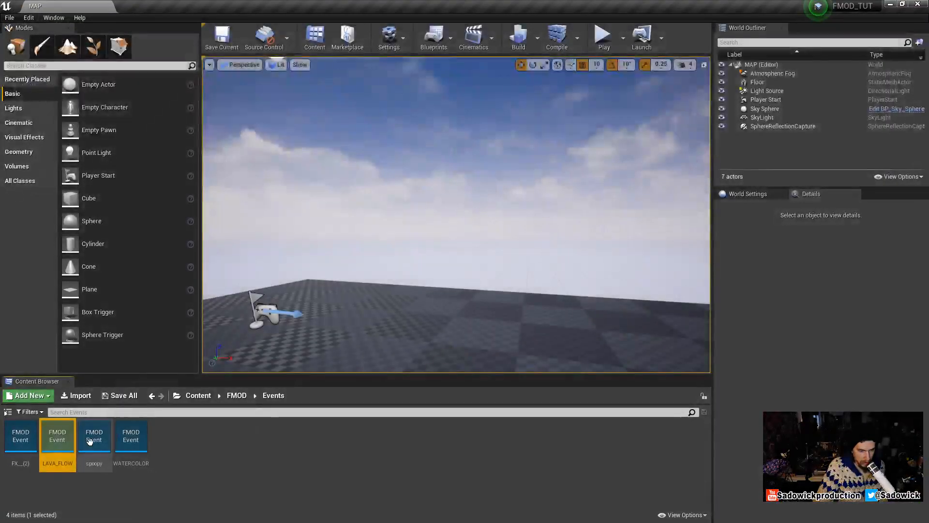
# Place the LAVA_FLOW event in the level and play the level to test its sound
pyautogui.moveTo(51, 431); pyautogui.dragTo(361, 323)
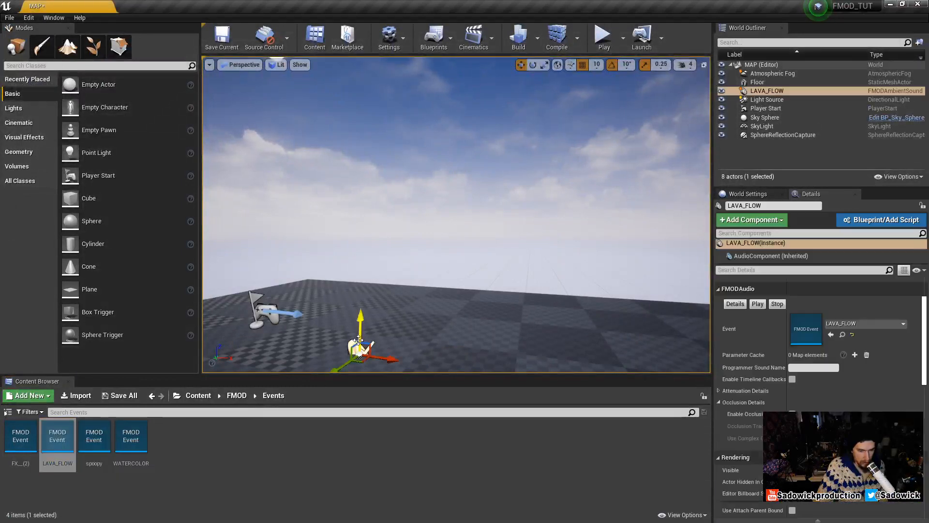
pyautogui.click(603, 36)
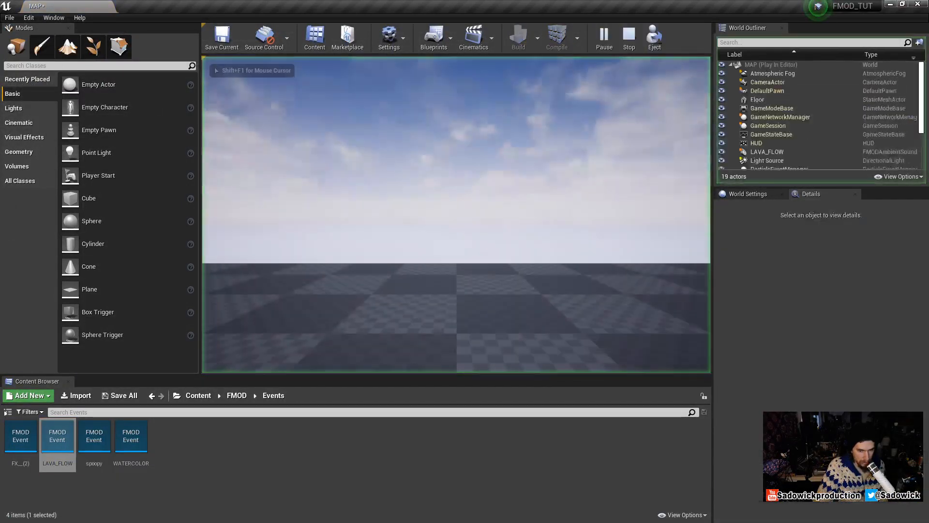
pyautogui.hotkey('shift', 'F1')
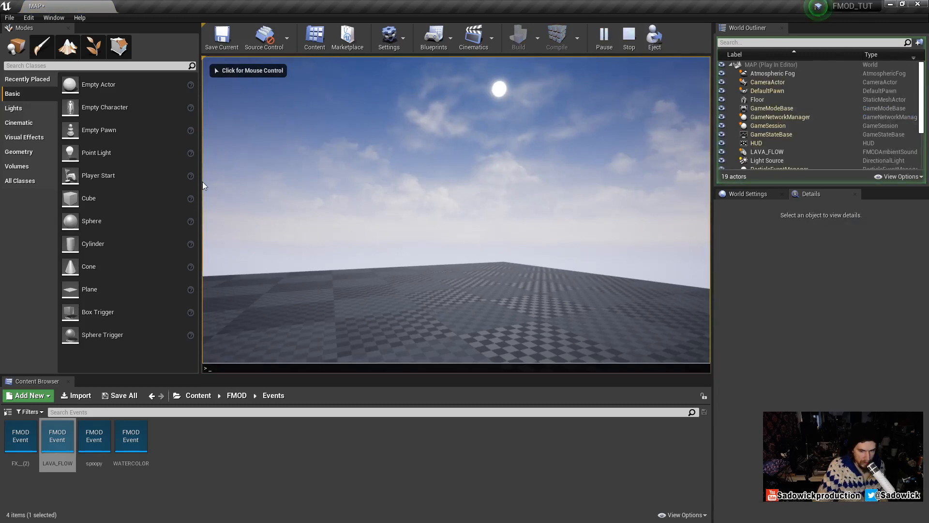
pyautogui.press('Escape')
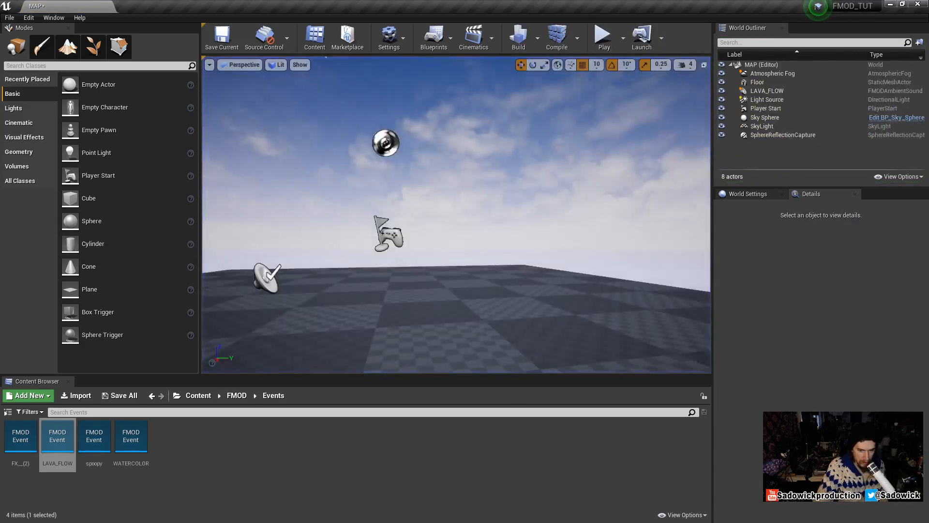
# Delete the LAVA_FLOW ambient sound actor from the level
pyautogui.moveTo(455, 305); pyautogui.dragTo(424, 288)
pyautogui.click(424, 289)
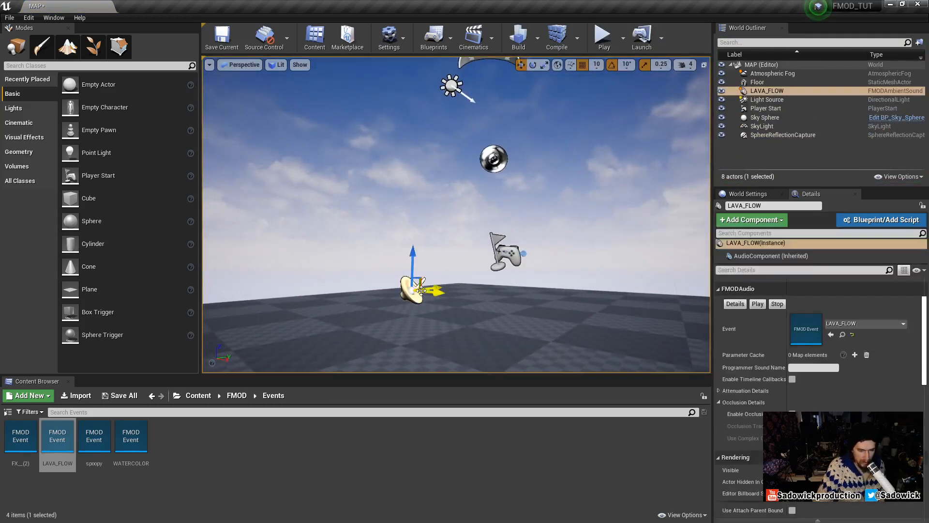
pyautogui.press('Delete')
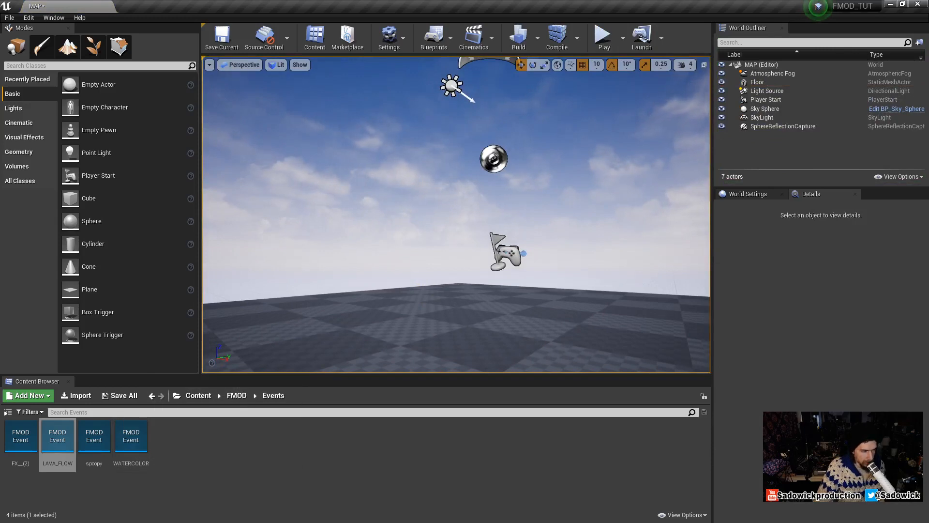
# Switch to FMOD Studio and recheck that the LAVA FLOW event belongs to the Swimming bank
pyautogui.hotkey('alt', 'Tab')
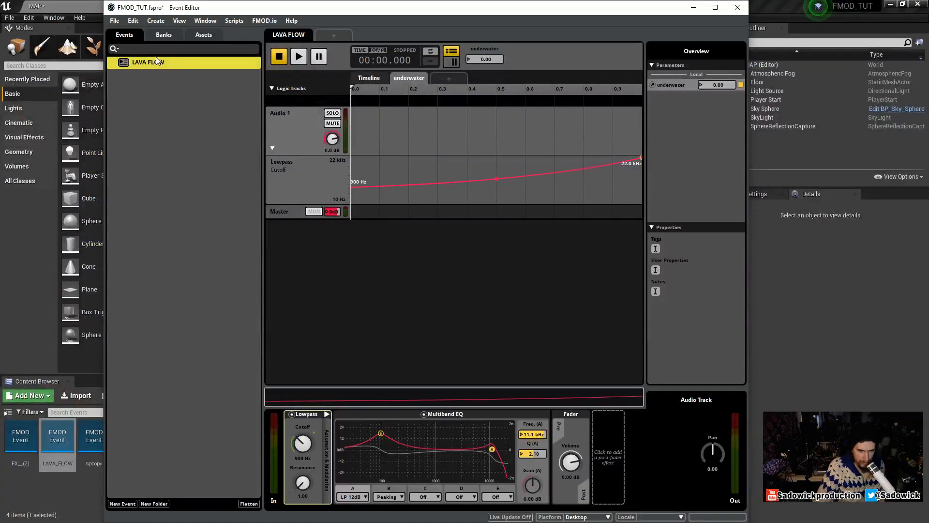
pyautogui.click(163, 36)
pyautogui.click(124, 35)
pyautogui.rightClick(138, 63)
pyautogui.click(159, 35)
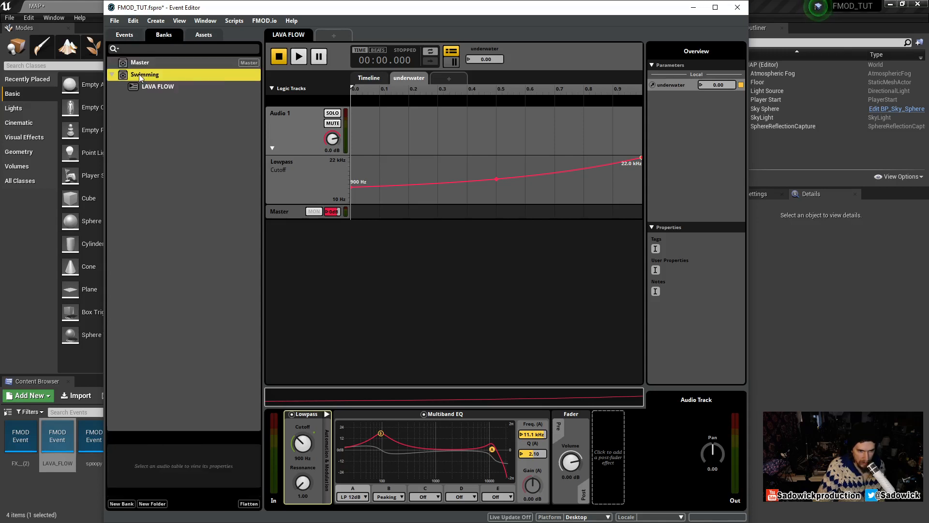
pyautogui.click(151, 89)
pyautogui.click(124, 35)
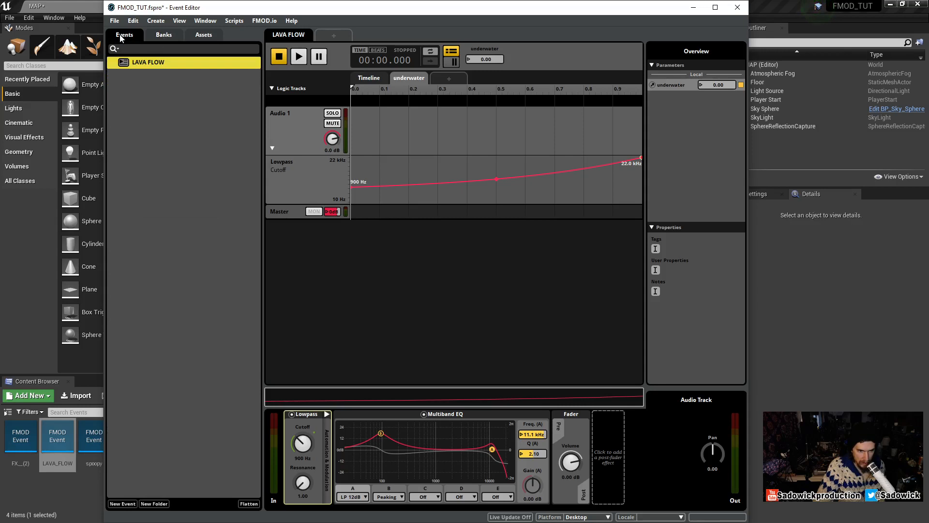
# Switch to Unreal Editor, browse to the FMOD Banks folder, and open the Swimming bank asset
pyautogui.click(54, 7)
pyautogui.click(199, 395)
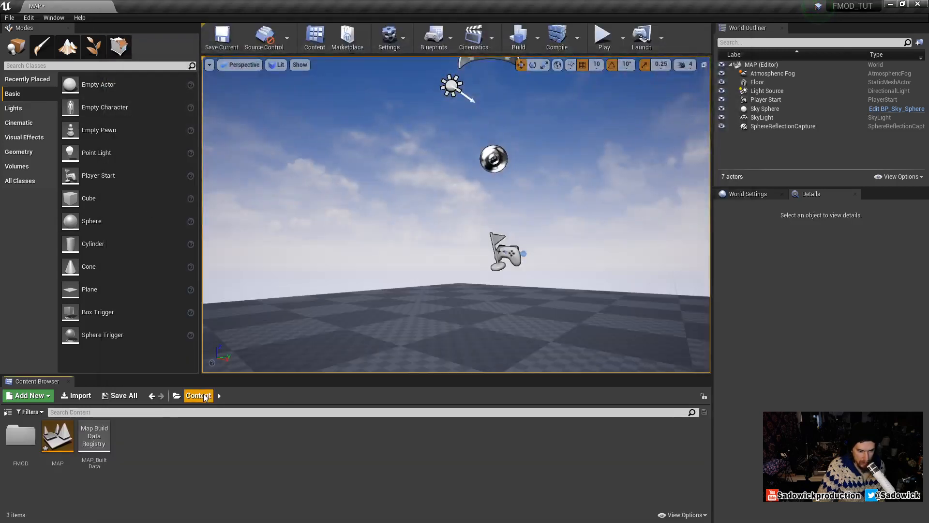
pyautogui.doubleClick(21, 435)
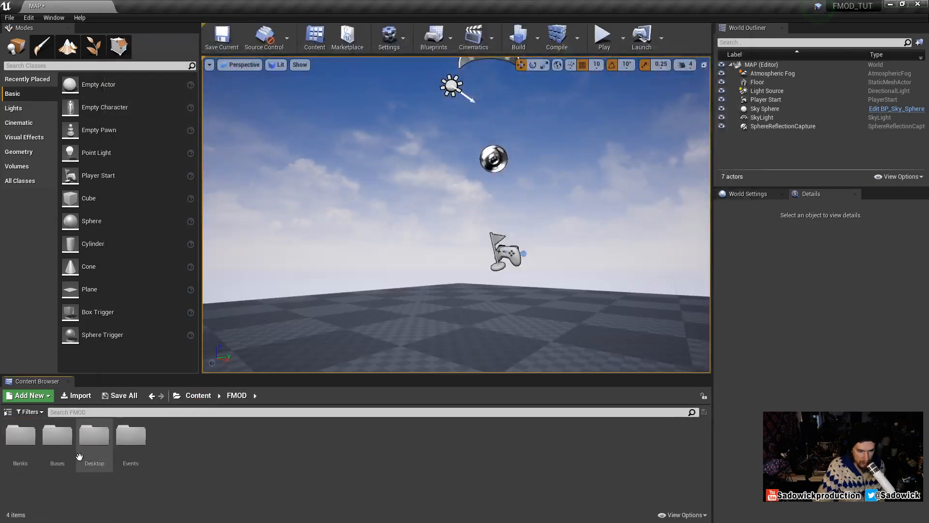
pyautogui.doubleClick(21, 436)
pyautogui.click(135, 439)
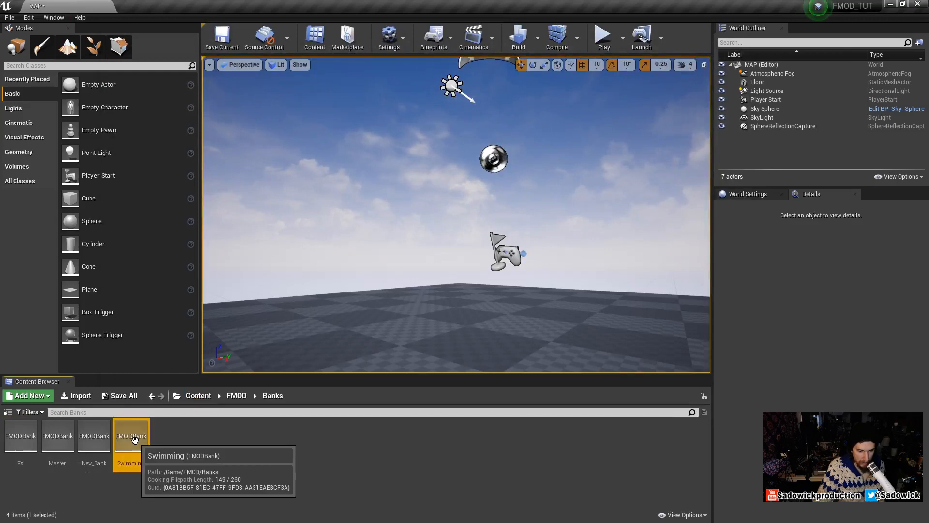
pyautogui.doubleClick(135, 439)
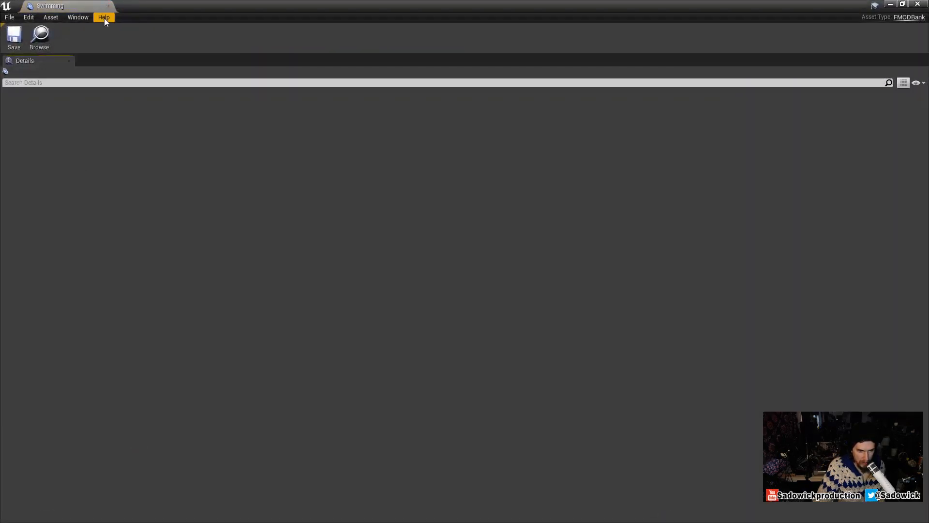
# Leave the Swimming bank asset and browse to the FMOD Events folder to review its events
pyautogui.hotkey('alt', 'Tab')
pyautogui.click(236, 396)
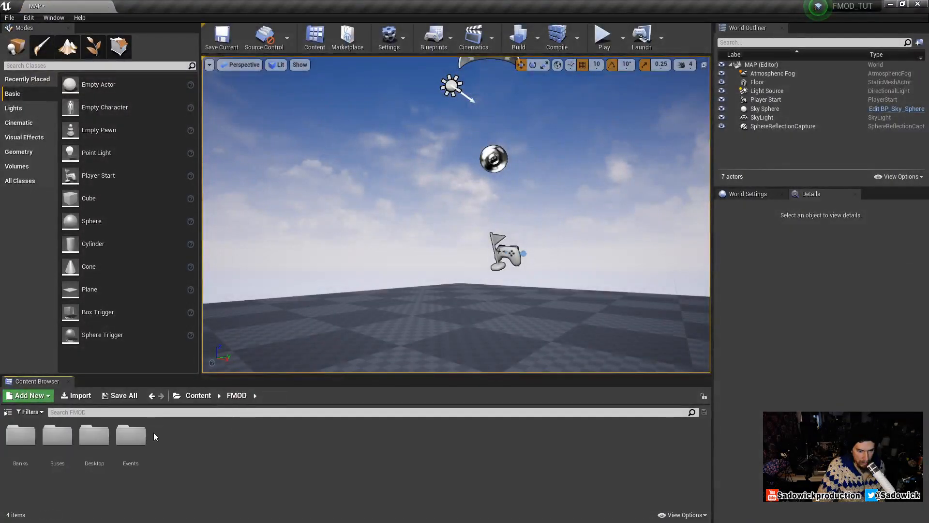
pyautogui.doubleClick(131, 436)
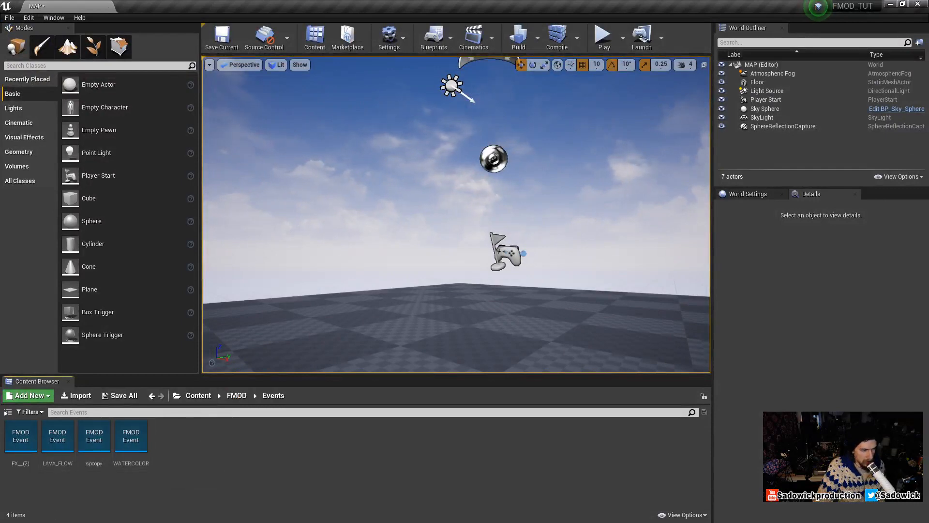
# Switch to FMOD Studio and rename the LAVA FLOW event to underwater
pyautogui.hotkey('alt', 'Tab')
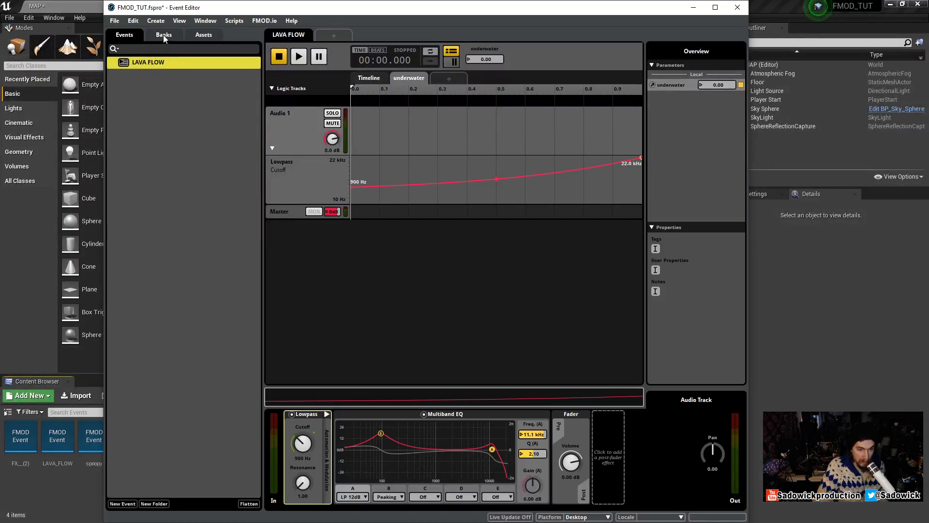
pyautogui.rightClick(151, 64)
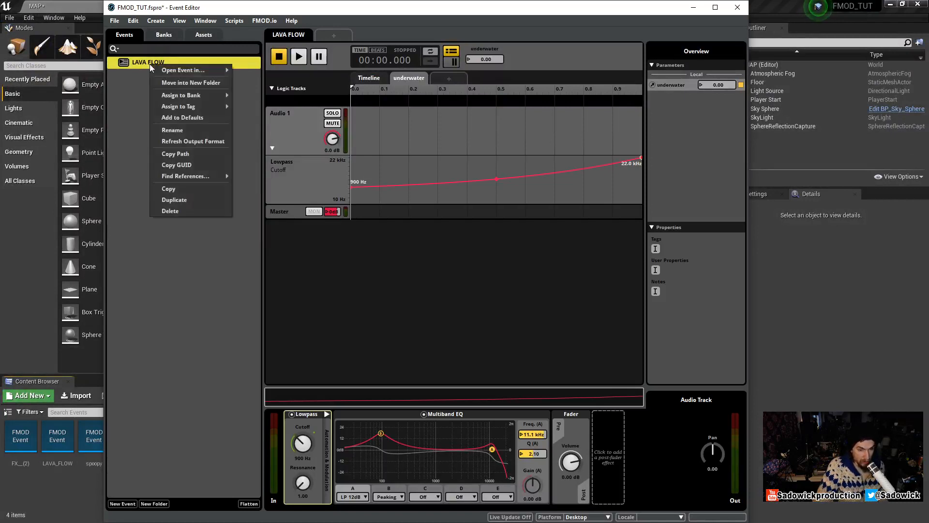
pyautogui.click(194, 130)
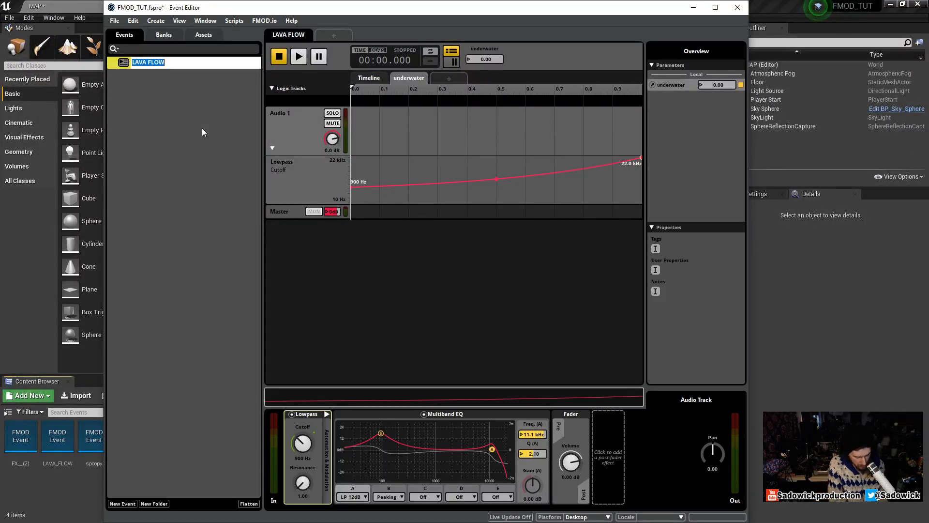
pyautogui.write('underw')
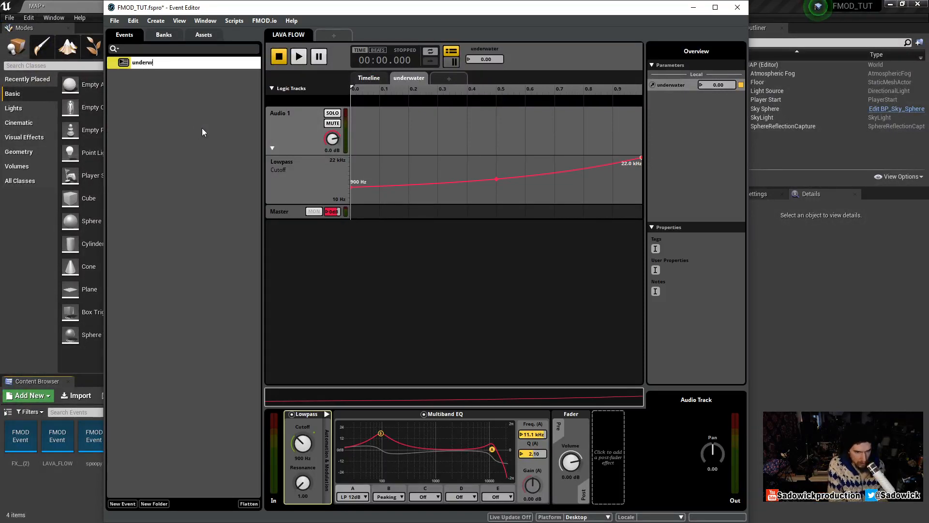
pyautogui.write('ater')
pyautogui.press('Return')
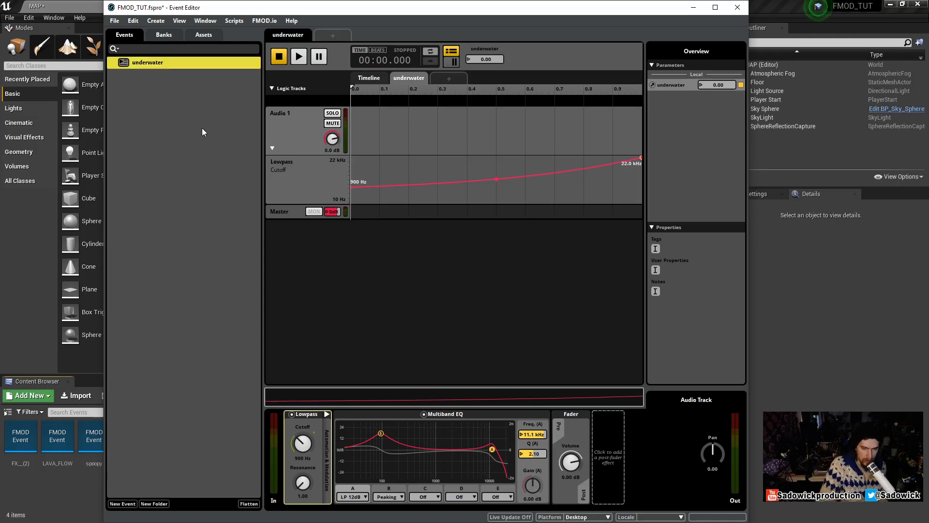
# Build the FMOD project so its banks include the renamed underwater event, and switch to Unreal Editor
pyautogui.click(114, 20)
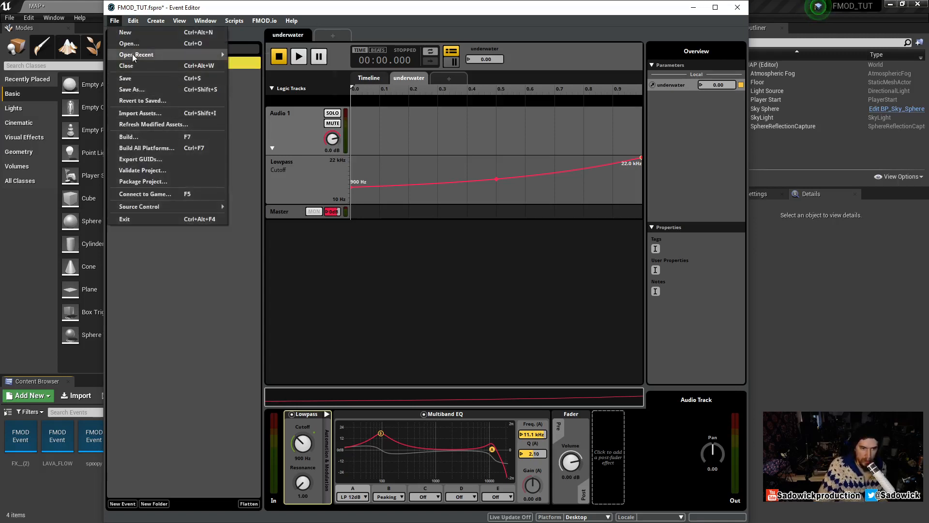
pyautogui.click(152, 136)
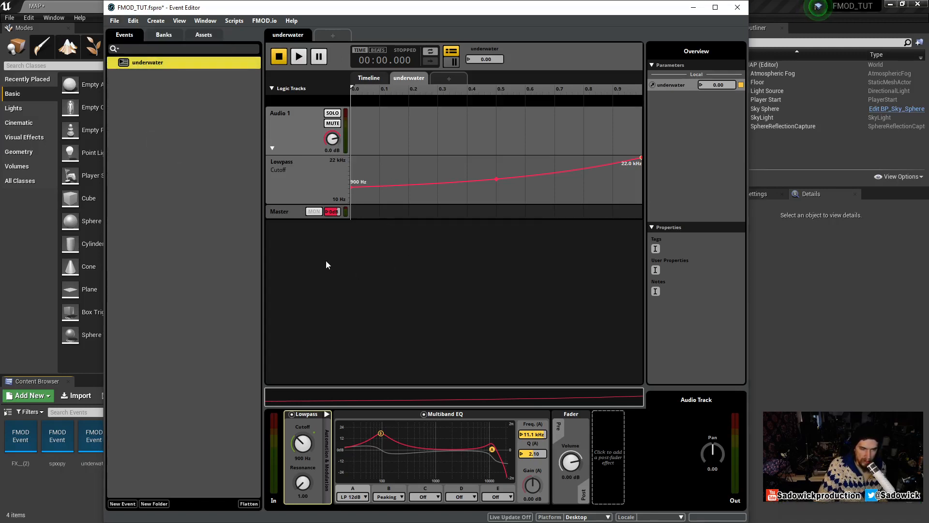
pyautogui.click(85, 18)
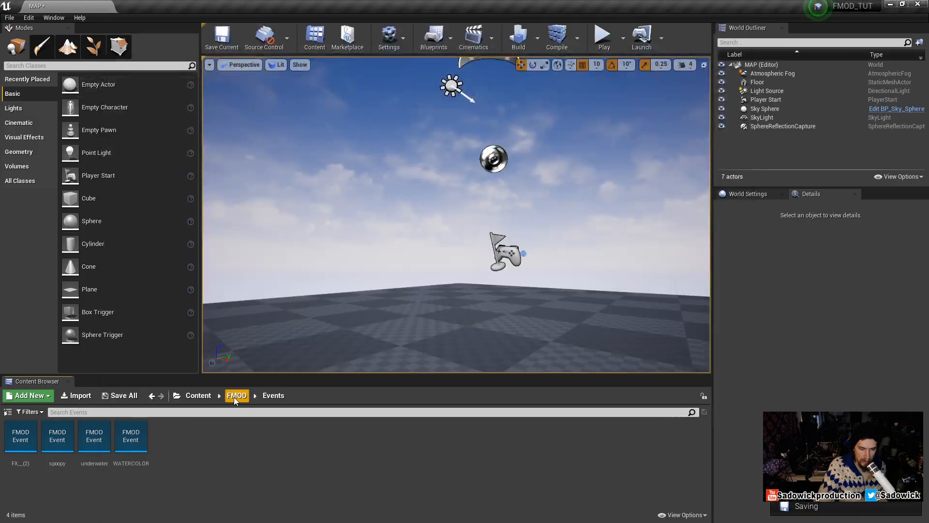
# Place the underwater event from the FMOD Events folder into the level and play-test the level briefly
pyautogui.moveTo(94, 436); pyautogui.dragTo(417, 286)
pyautogui.scroll(-2, 889, 353)
pyautogui.scroll(-4, 878, 351)
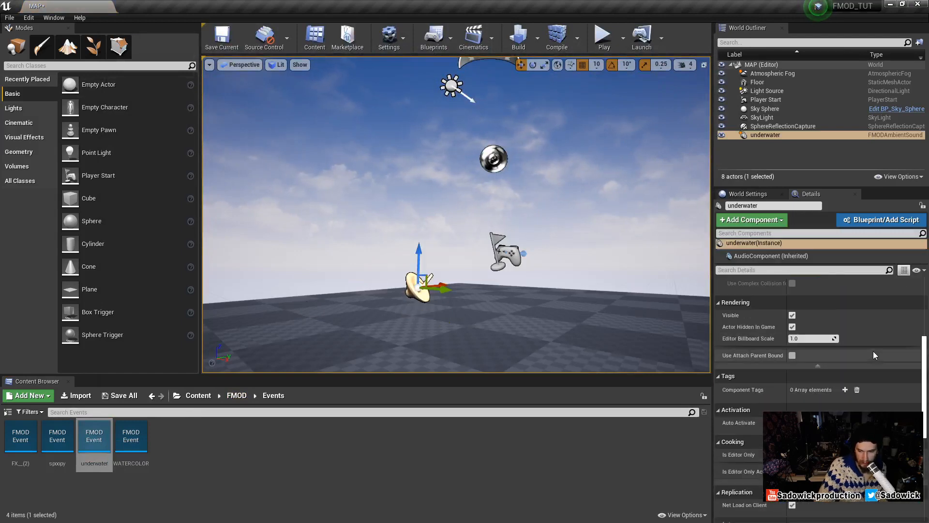
pyautogui.click(604, 39)
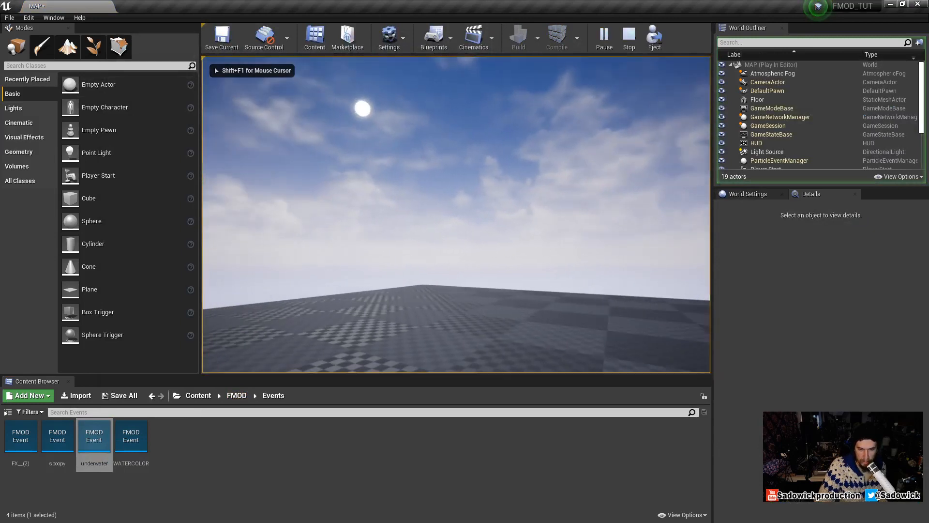
pyautogui.press('Escape')
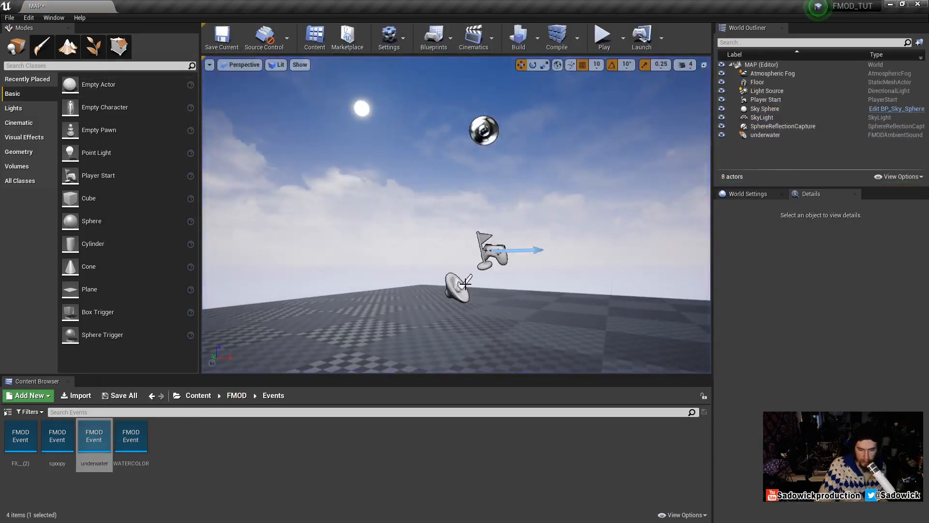
# Select the underwater sound actor, view it from another angle, and play-test the level again
pyautogui.click(457, 281)
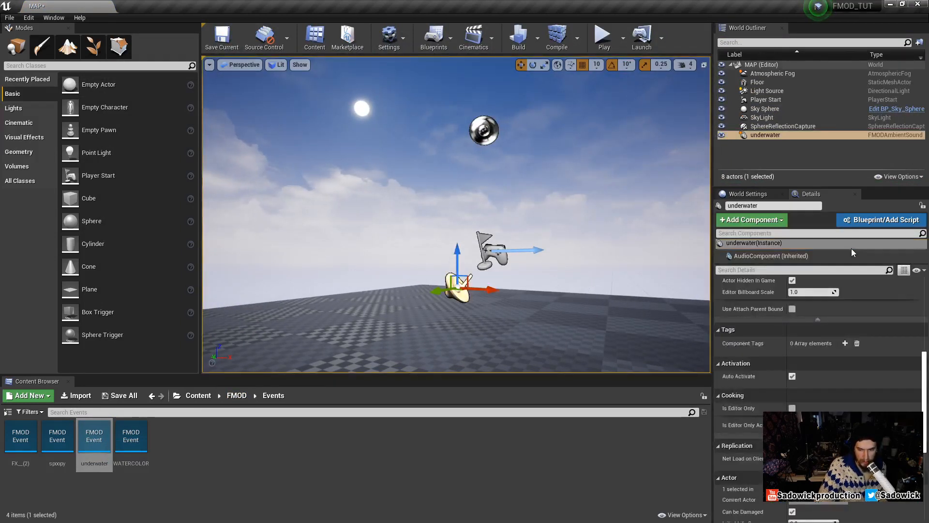
pyautogui.click(740, 243)
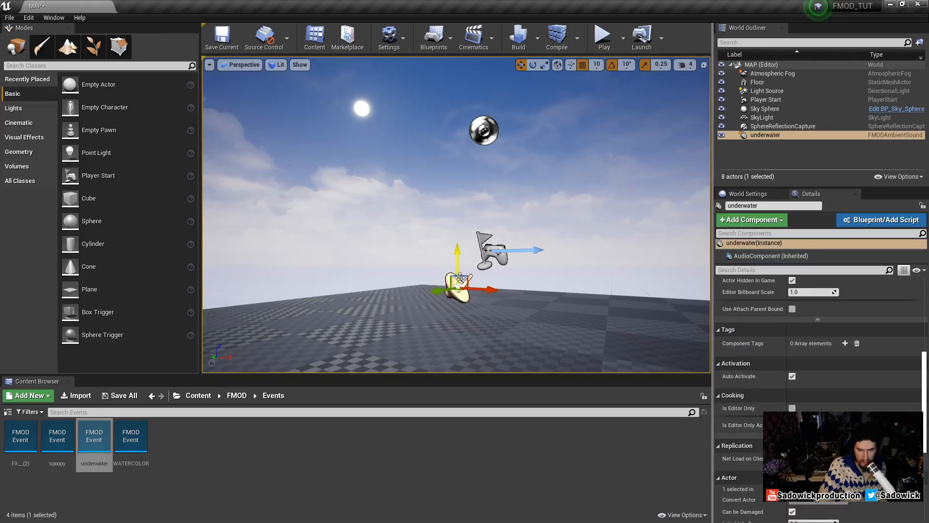
pyautogui.moveTo(542, 282); pyautogui.dragTo(588, 232)
pyautogui.press('d')
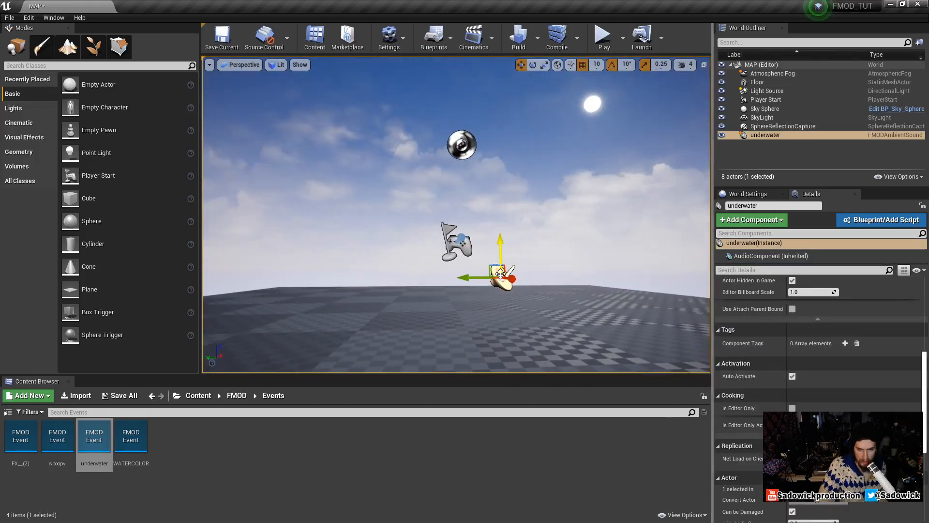
pyautogui.click(603, 36)
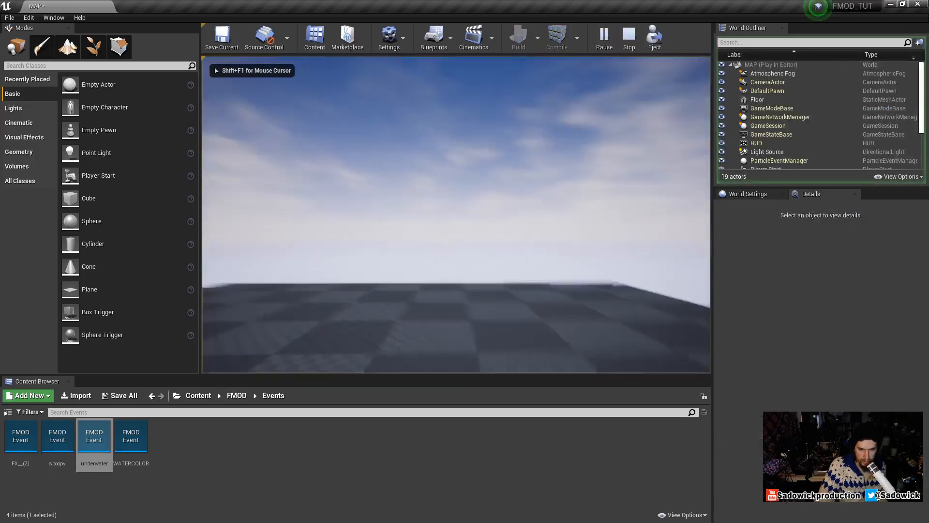
pyautogui.press('Escape')
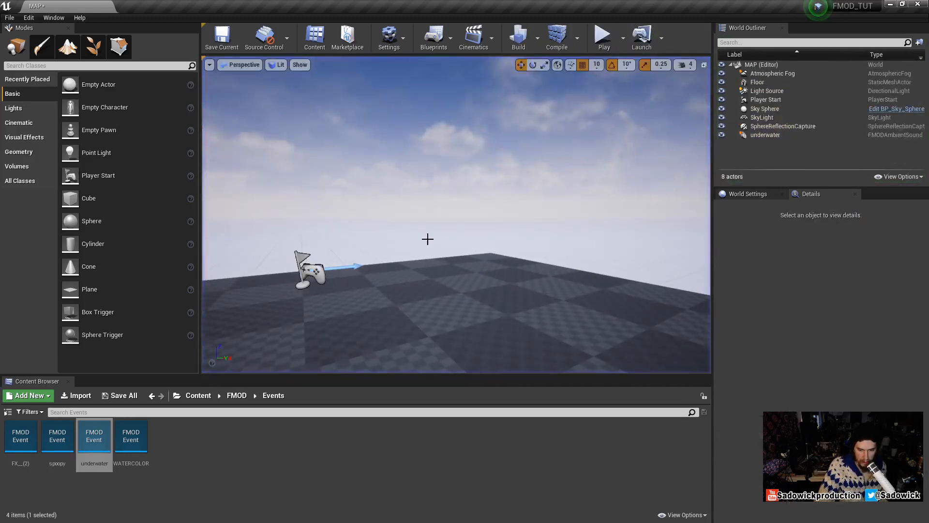
# Move the underwater sound actor along X away from the Player Start and convert it into a Blueprint class named underwater_Blueprint in Content
pyautogui.moveTo(427, 240); pyautogui.dragTo(401, 244)
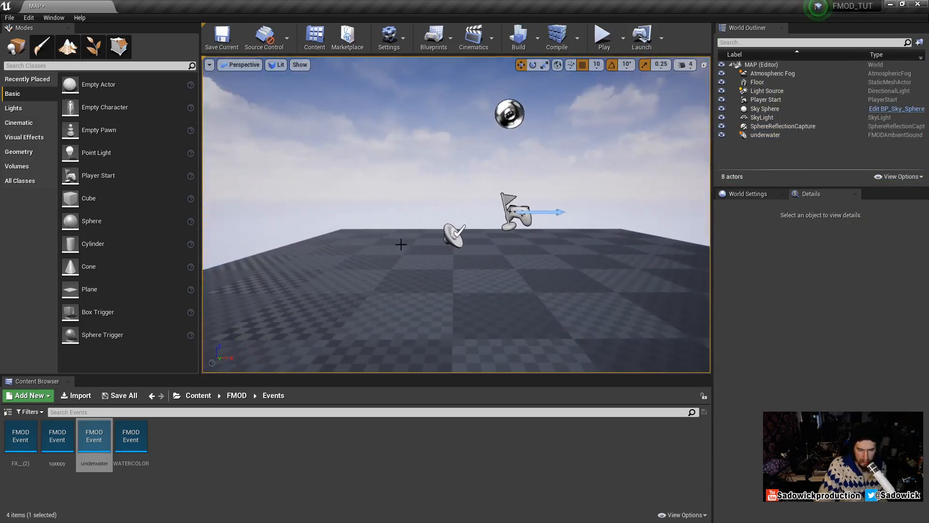
pyautogui.click(454, 235)
pyautogui.moveTo(487, 236); pyautogui.dragTo(456, 236)
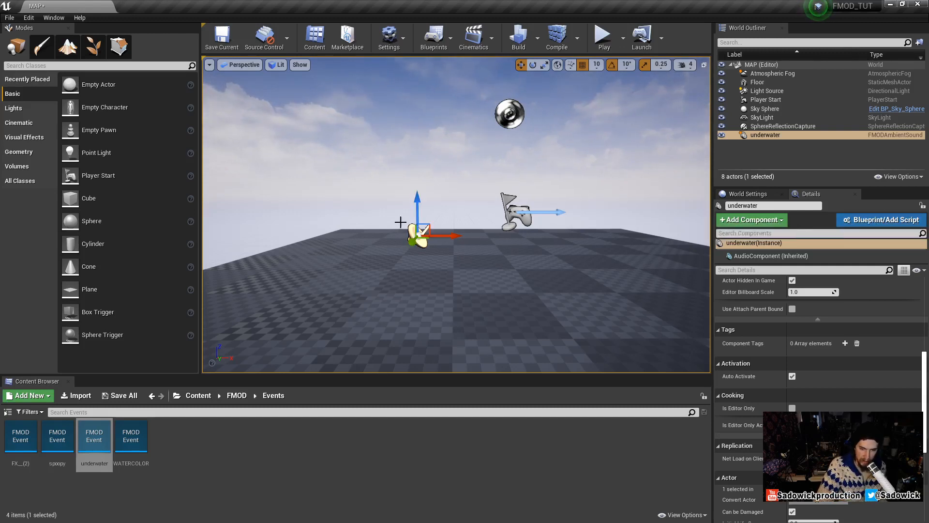
pyautogui.click(875, 221)
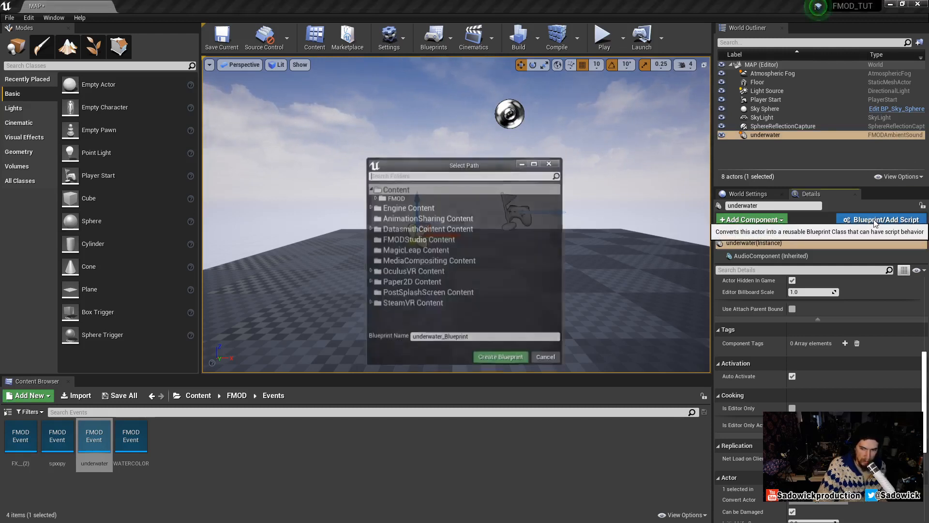
pyautogui.click(492, 359)
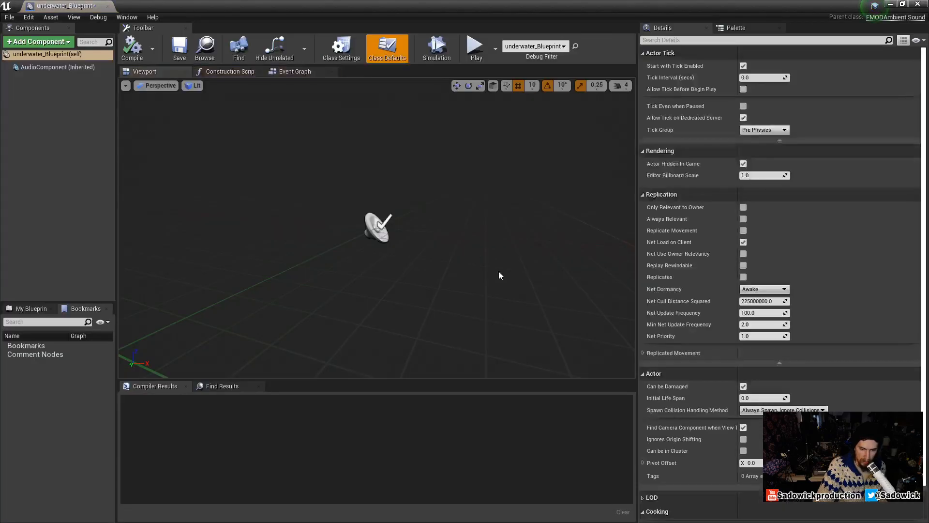
# Add a Billboard component under the AudioComponent of underwater_Blueprint
pyautogui.click(37, 42)
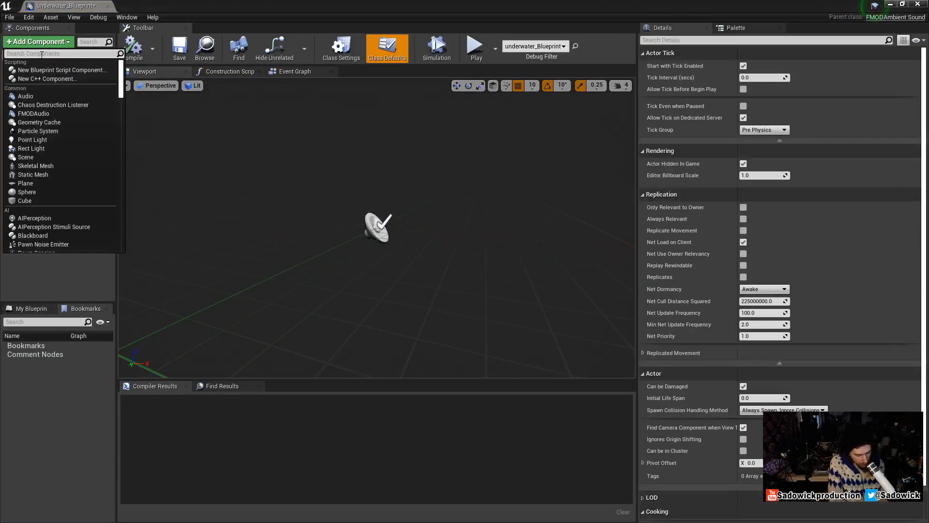
pyautogui.write('bil')
pyautogui.press('BackSpace')
pyautogui.press('BackSpace')
pyautogui.press('BackSpace')
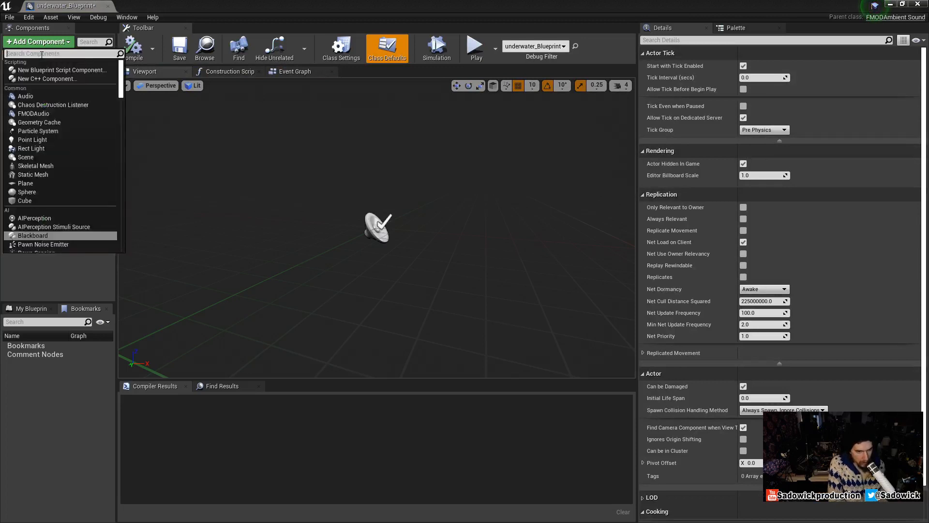
pyautogui.write('bil')
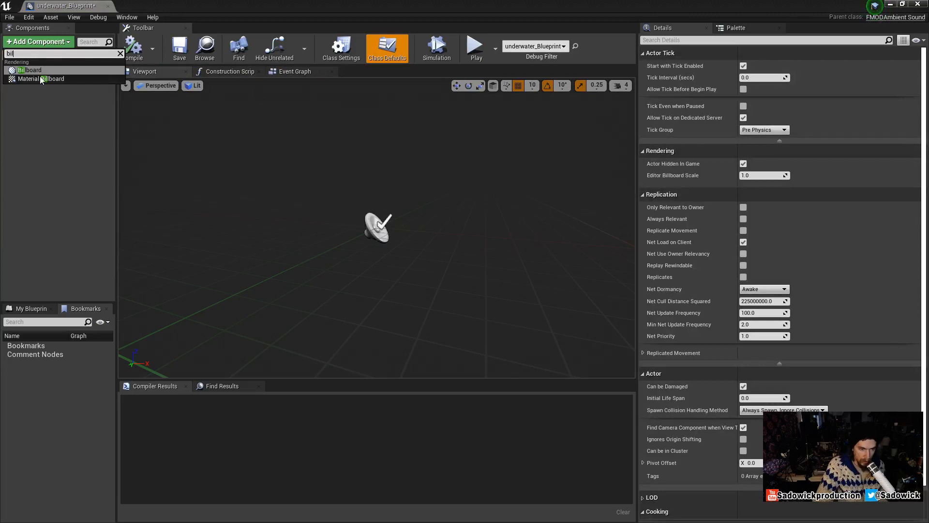
pyautogui.press('Return')
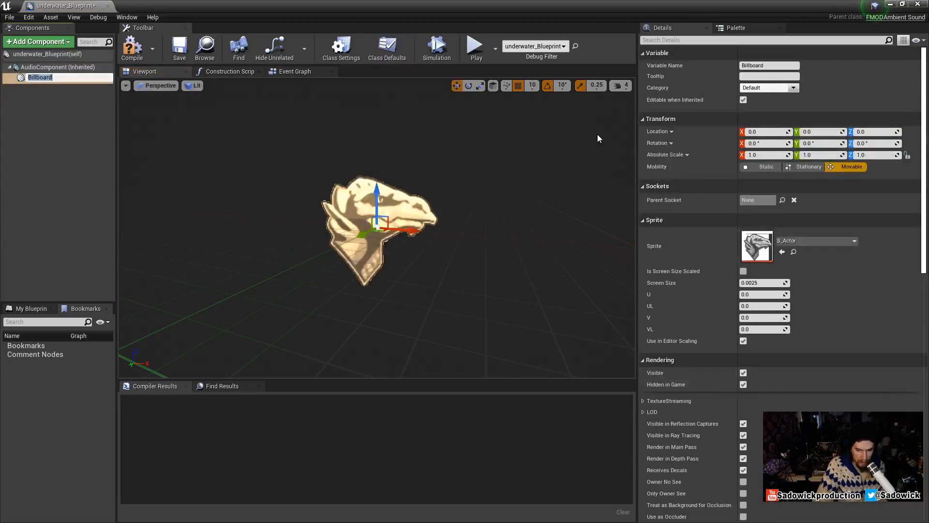
# Turn off Hidden in Game for the Billboard, compile the Blueprint, dock its editor beside the level, and return to MAP
pyautogui.click(743, 384)
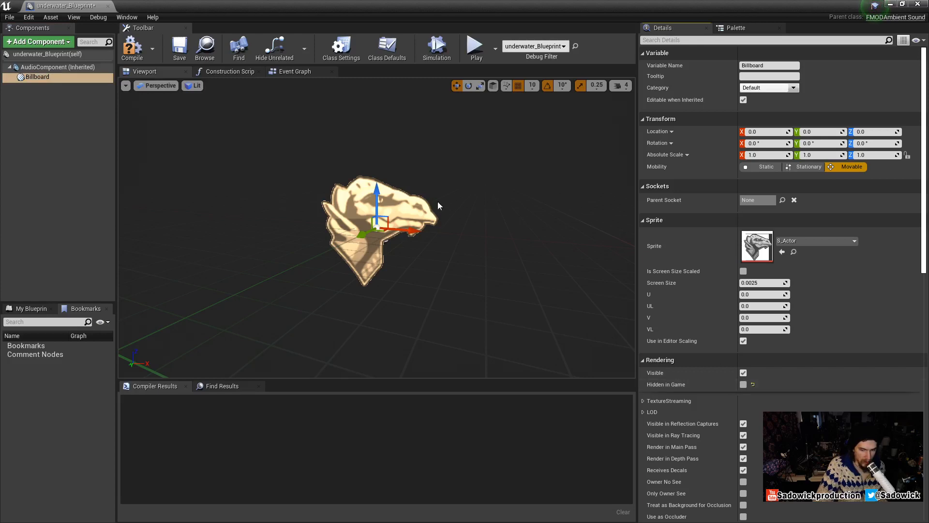
pyautogui.click(131, 48)
pyautogui.moveTo(57, 8); pyautogui.dragTo(155, 7)
pyautogui.click(82, 8)
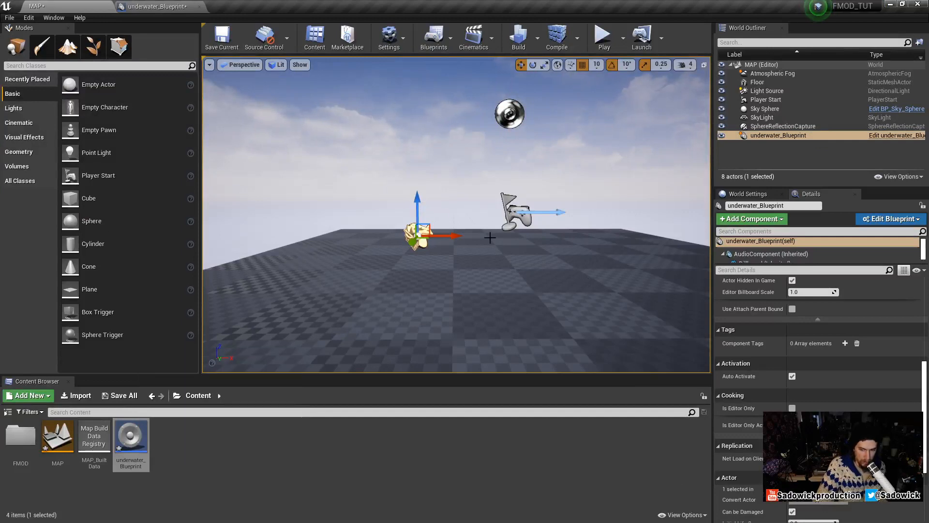
# Turn off Actor Hidden In Game for the underwater_Blueprint actor in the level and play-test the billboard's visibility
pyautogui.scroll(6, 789, 316)
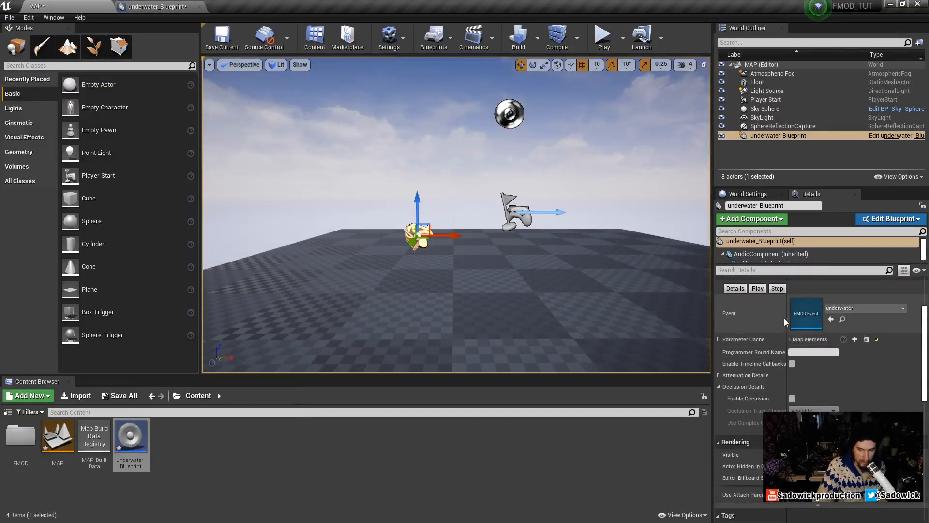
pyautogui.scroll(3, 784, 318)
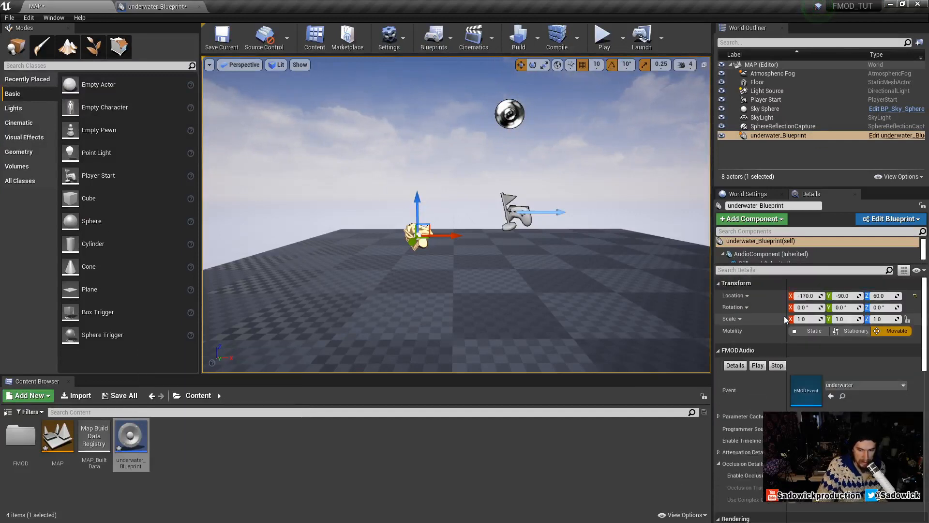
pyautogui.click(738, 270)
pyautogui.write('rend')
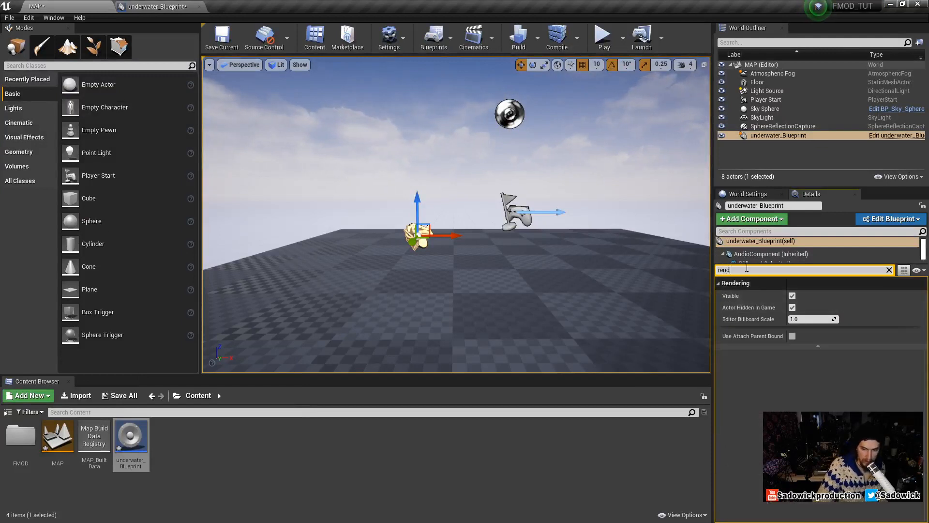
pyautogui.click(791, 307)
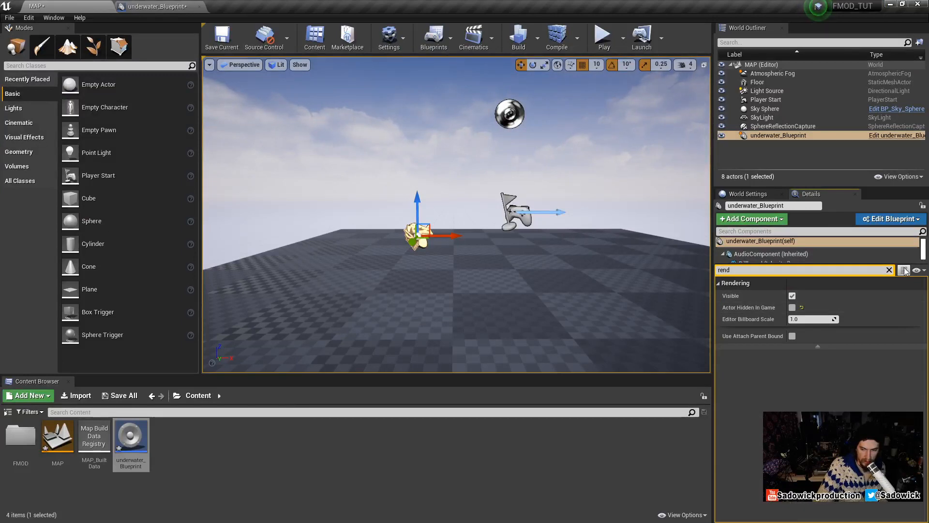
pyautogui.click(889, 270)
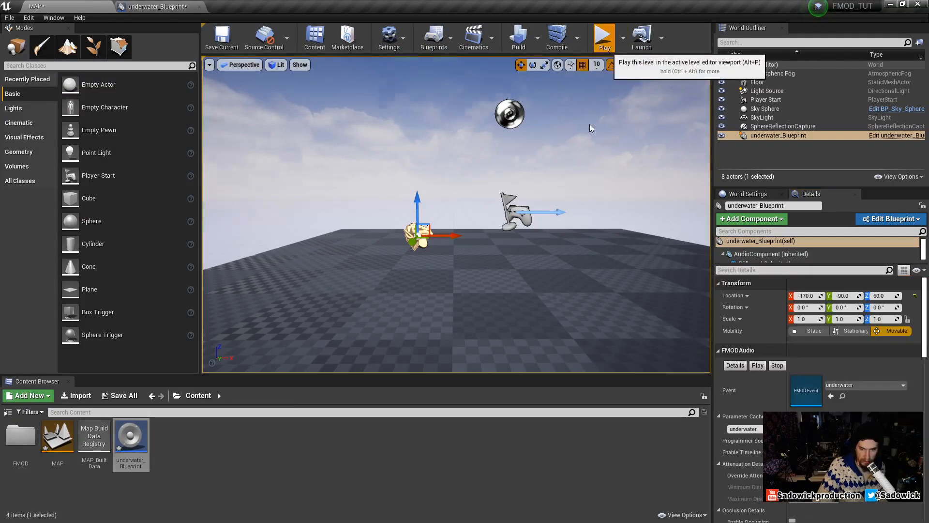
pyautogui.click(603, 36)
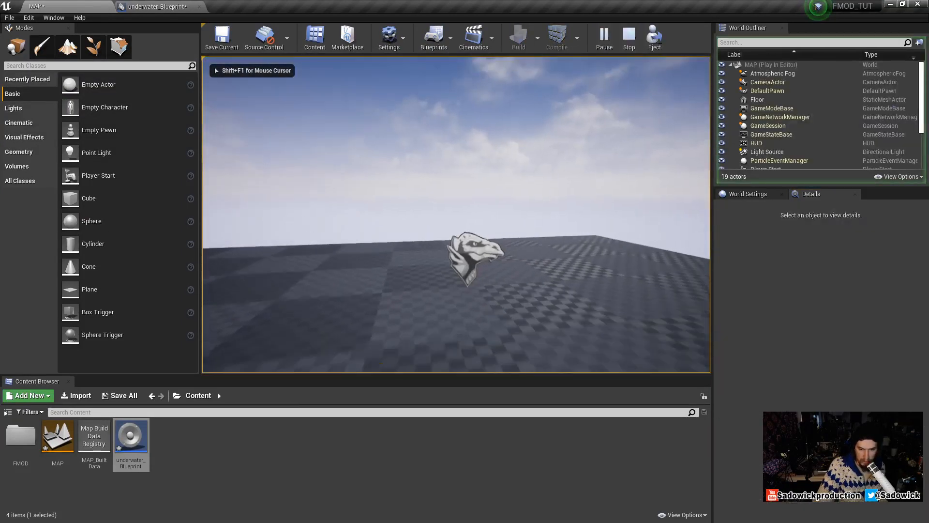
pyautogui.press('Escape')
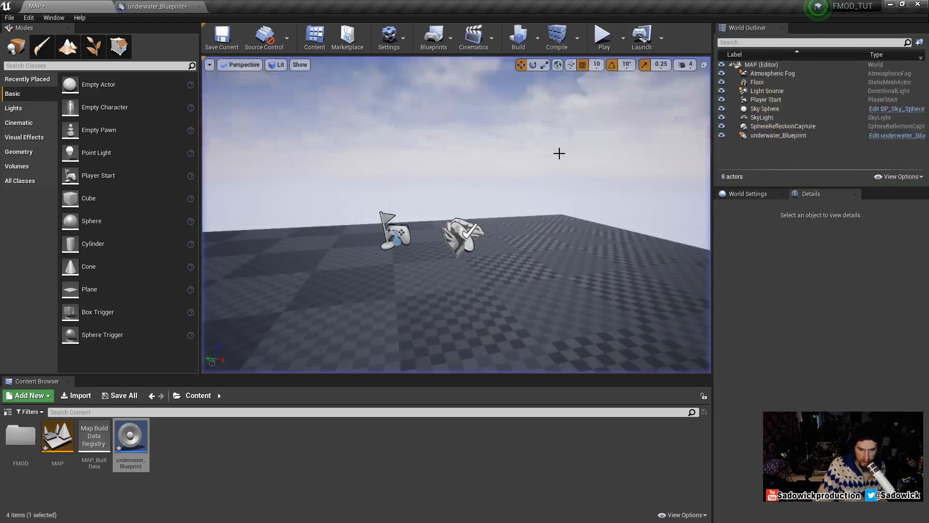
# Return to the underwater_Blueprint editor and add a Box Collision component under the Billboard
pyautogui.click(156, 6)
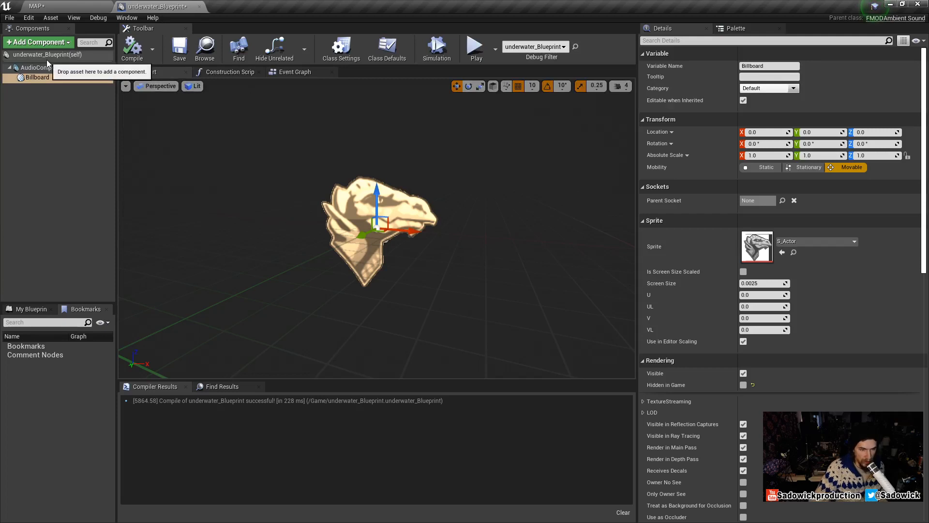
pyautogui.click(112, 81)
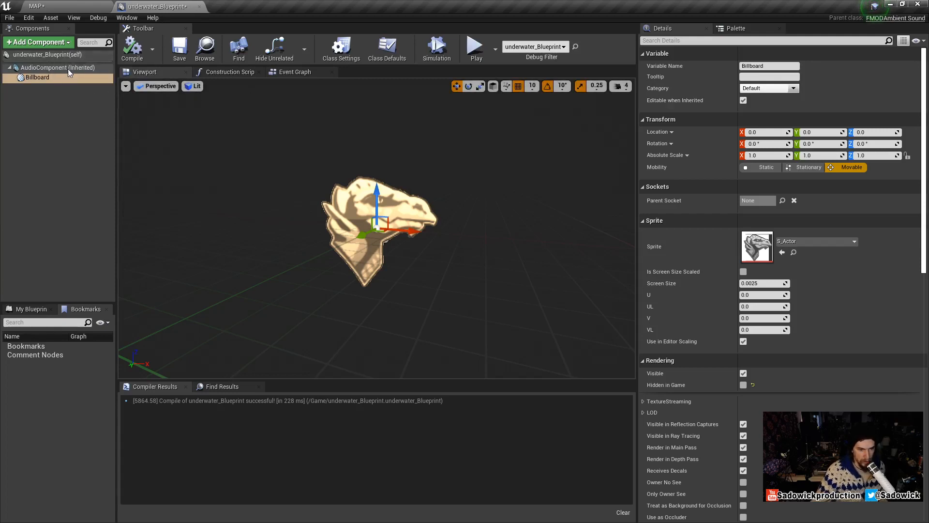
pyautogui.click(26, 44)
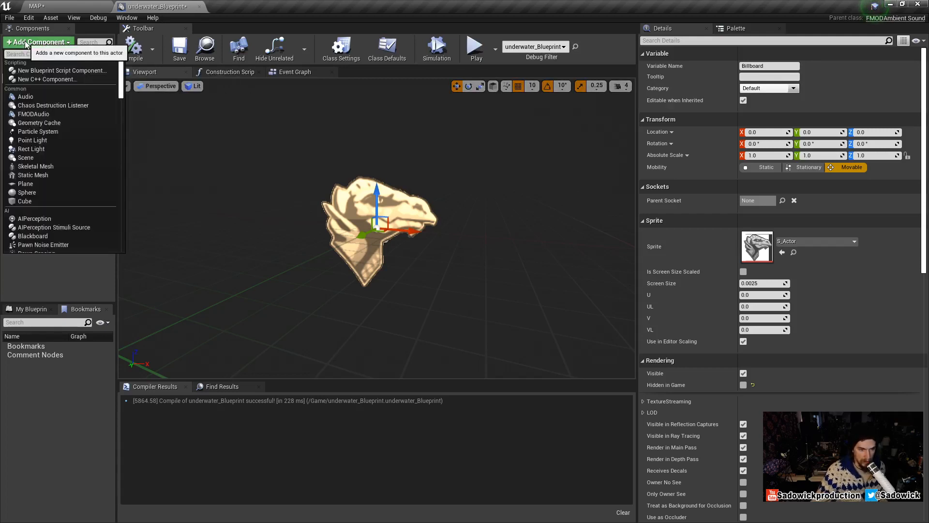
pyautogui.write('box')
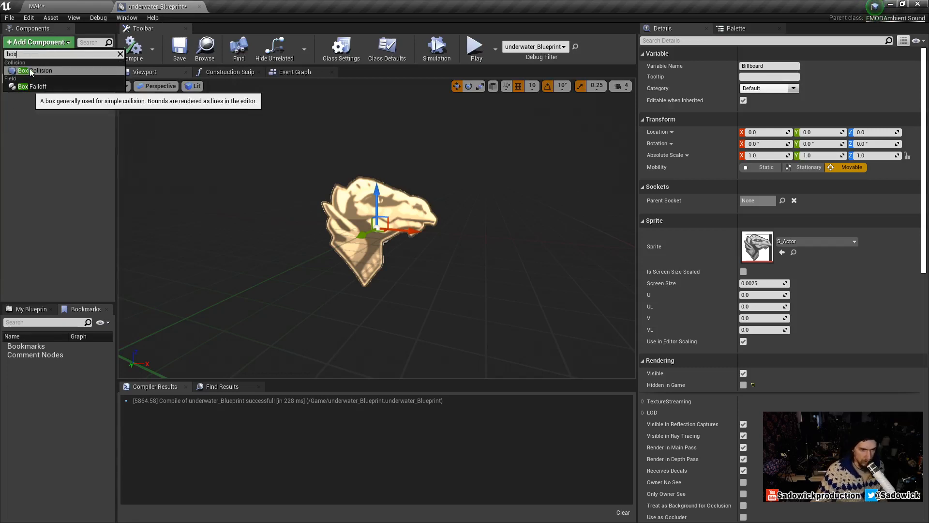
pyautogui.click(30, 71)
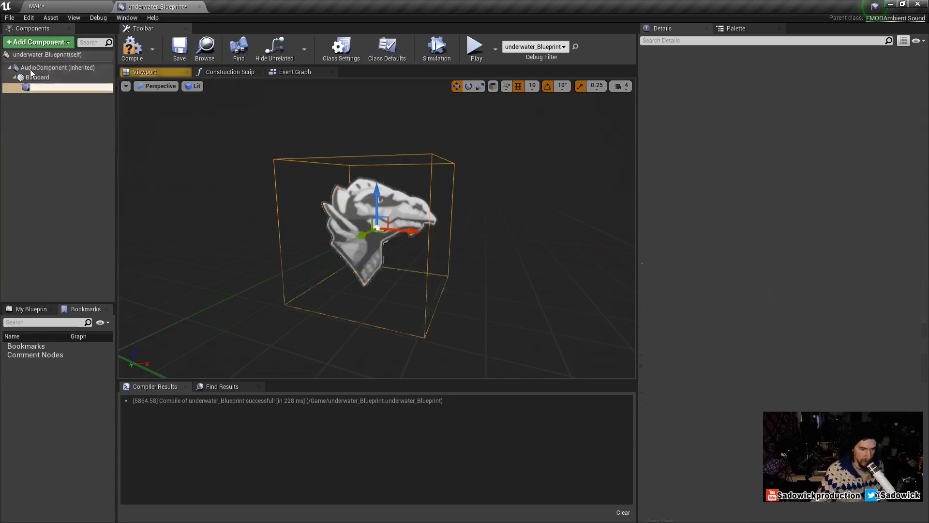
# Enlarge the collision box's Box Extent to about X 86.4, Y 60.0, Z 54.0
pyautogui.moveTo(442, 215); pyautogui.dragTo(459, 207)
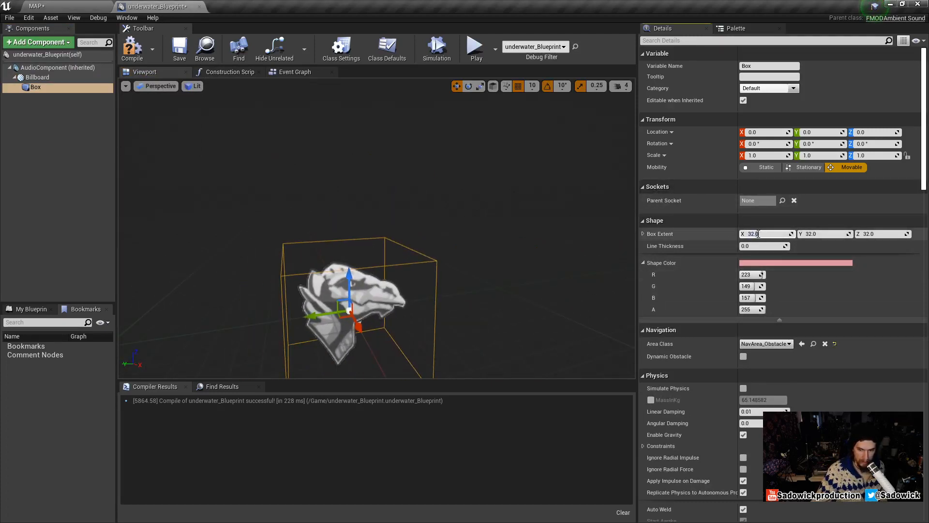
pyautogui.click(777, 222)
pyautogui.click(644, 220)
pyautogui.moveTo(786, 234); pyautogui.dragTo(895, 234)
pyautogui.moveTo(768, 234); pyautogui.dragTo(794, 234)
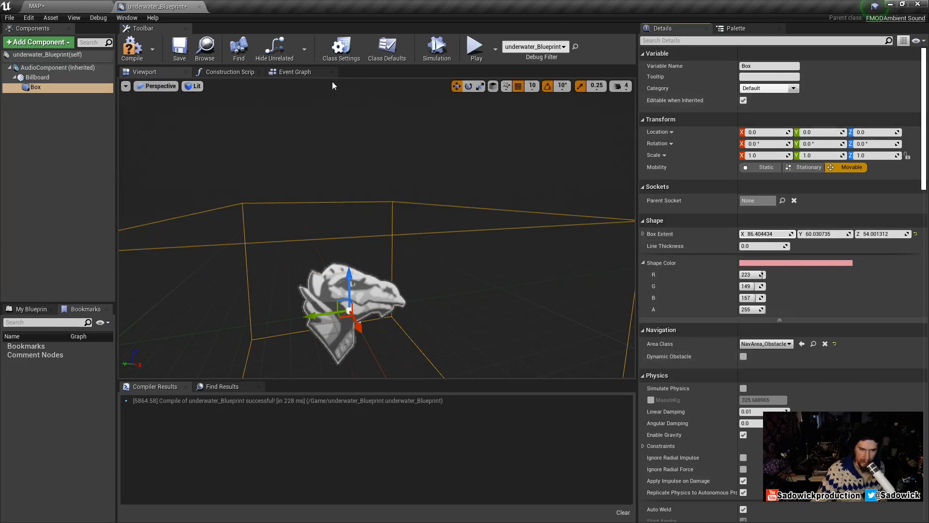
# Turn off Hidden in Game for the Box component, then compile and save the Blueprint
pyautogui.scroll(-2, 728, 318)
pyautogui.scroll(2, 728, 317)
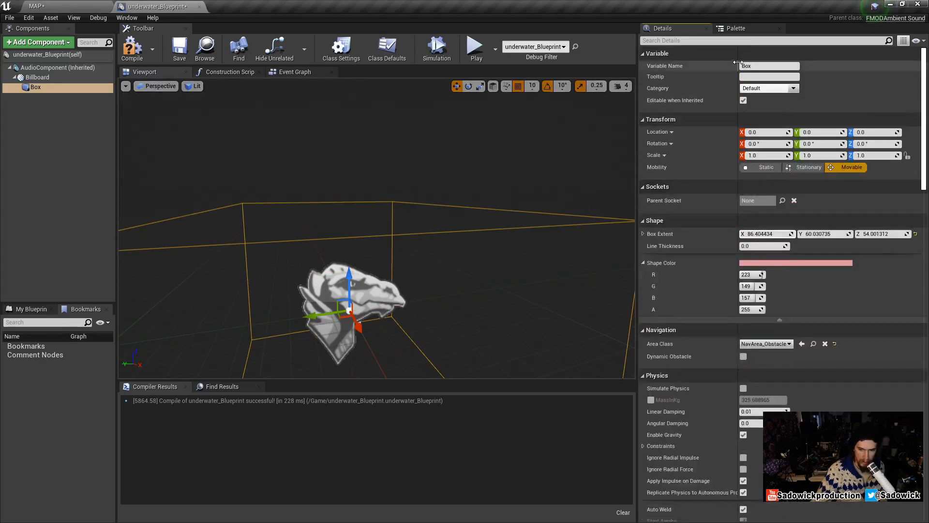
pyautogui.click(691, 41)
pyautogui.write('ren')
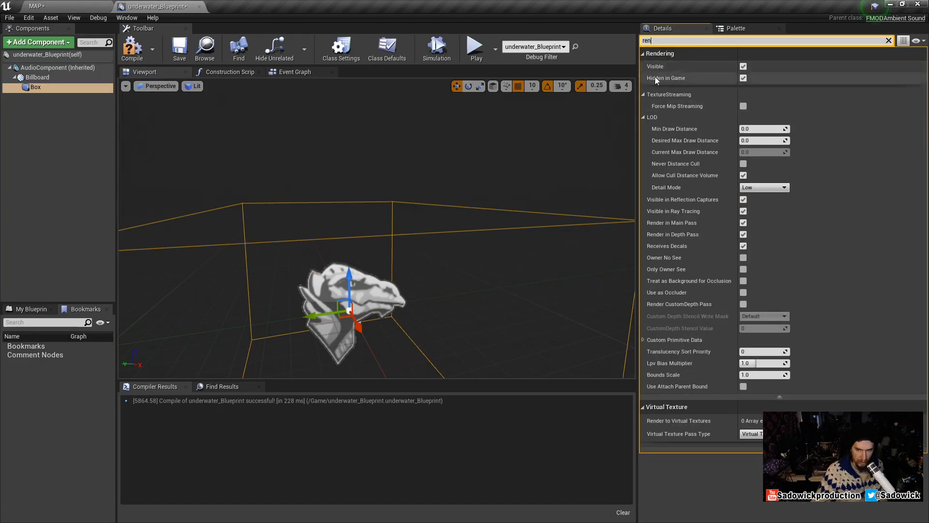
pyautogui.click(744, 79)
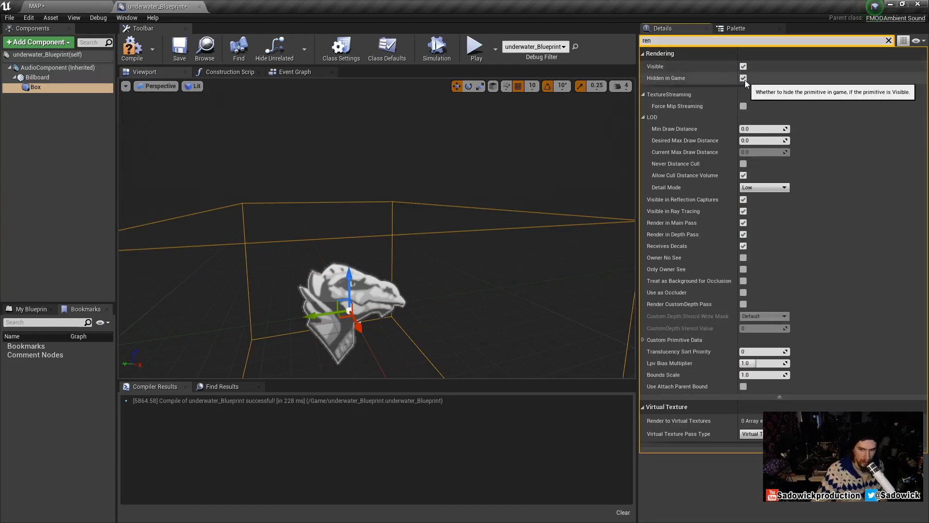
pyautogui.click(890, 41)
pyautogui.click(132, 48)
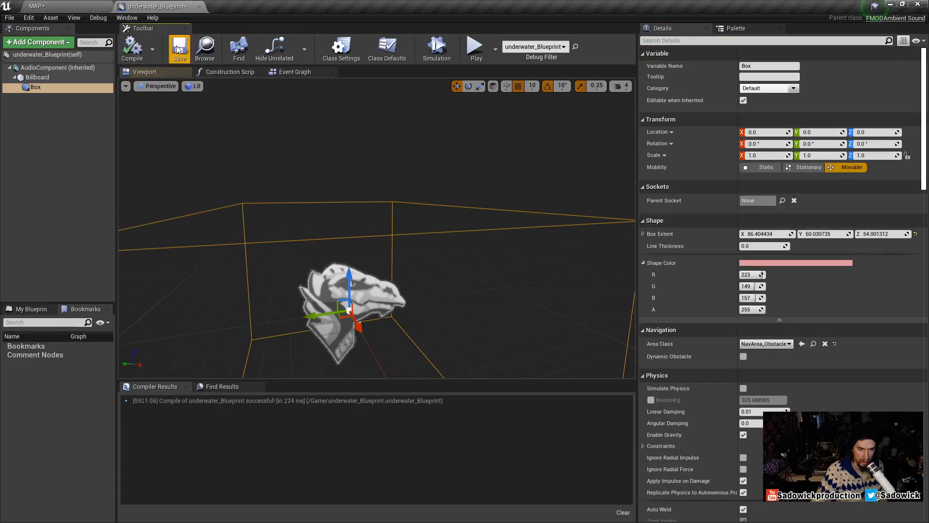
# Play-test the level to check the collision box's in-game visibility, and exit the preview
pyautogui.click(473, 48)
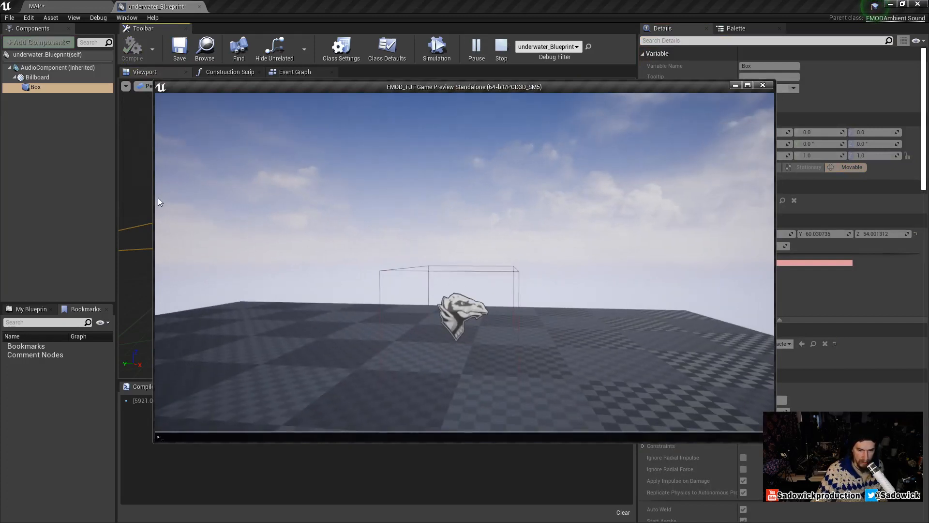
pyautogui.press('`')
pyautogui.press('`')
pyautogui.press('Escape')
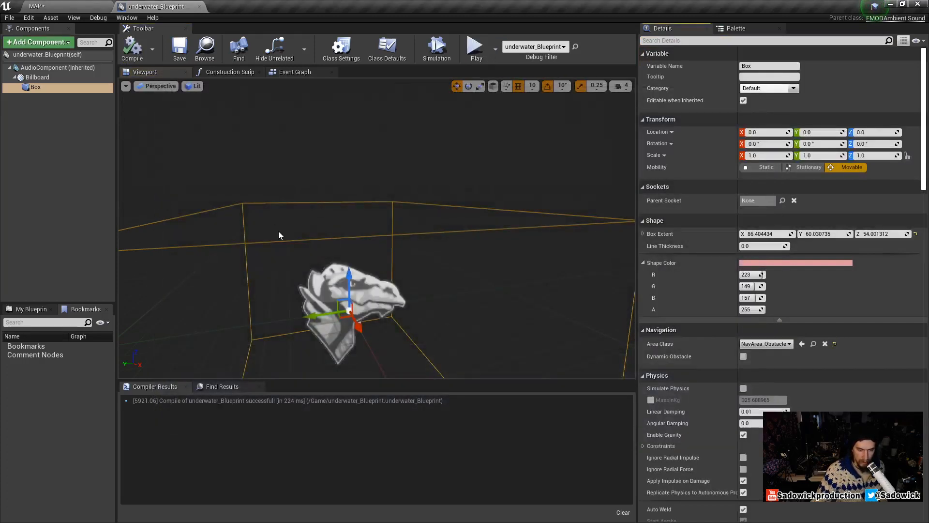
# In the MAP level, reposition the underwater_Blueprint actor to X 60, Y -80, Z 110
pyautogui.click(74, 9)
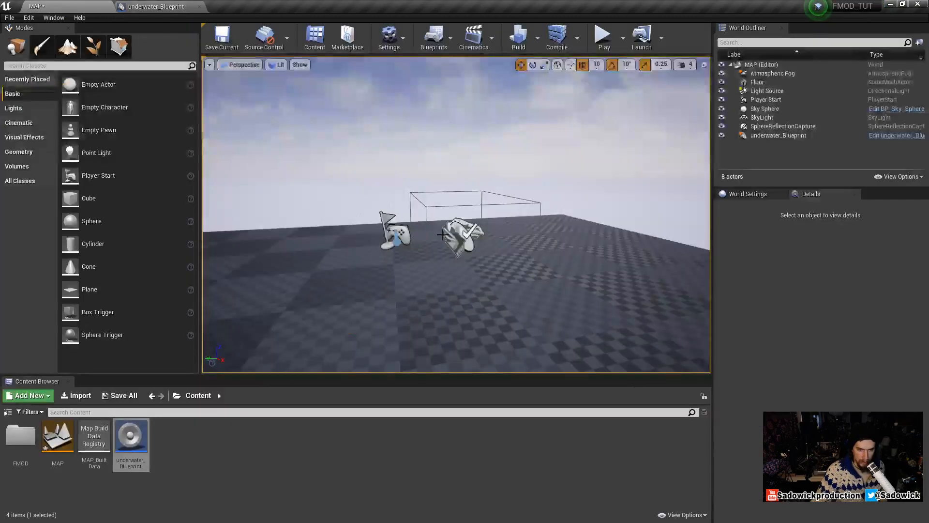
pyautogui.click(460, 231)
pyautogui.moveTo(463, 191); pyautogui.dragTo(464, 161)
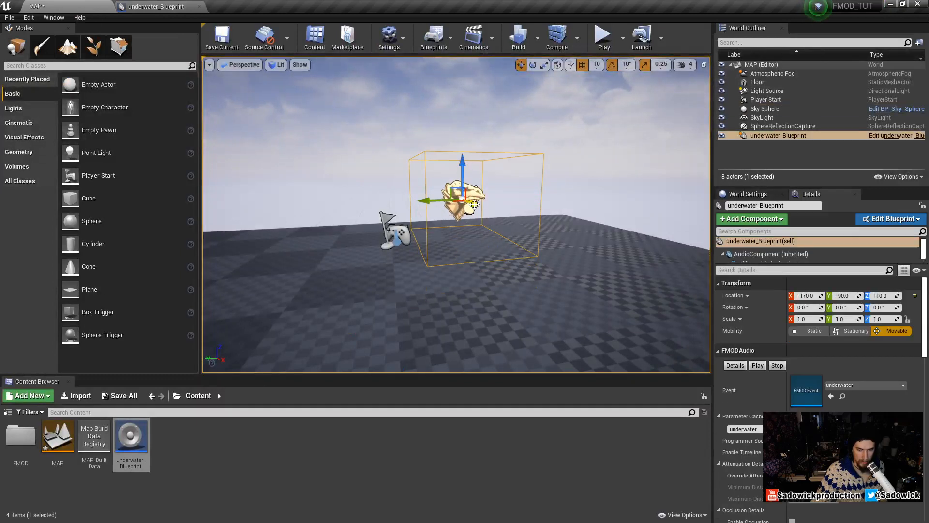
pyautogui.moveTo(472, 204); pyautogui.dragTo(602, 258)
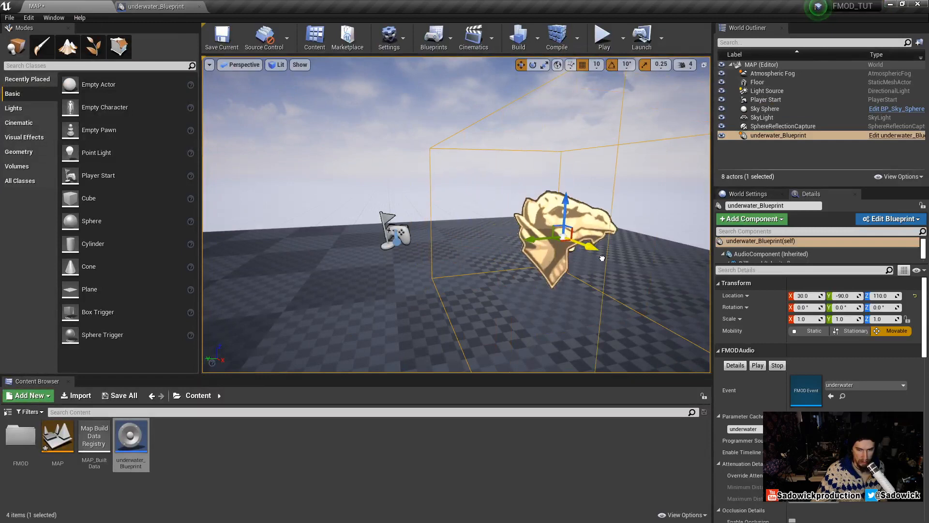
pyautogui.moveTo(534, 239); pyautogui.dragTo(618, 271)
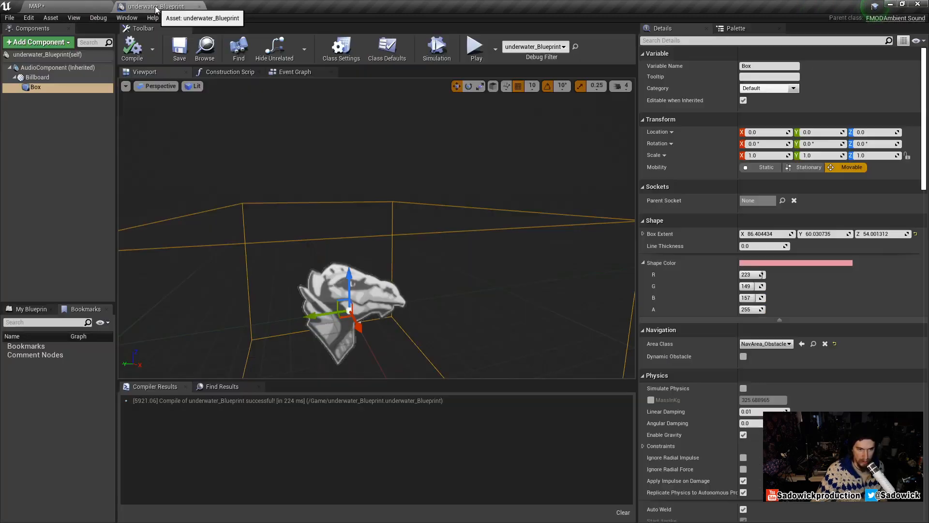
# Open underwater_Blueprint's Event Graph and place an Audio Component reference node to the right of the default event nodes
pyautogui.click(154, 7)
pyautogui.click(291, 72)
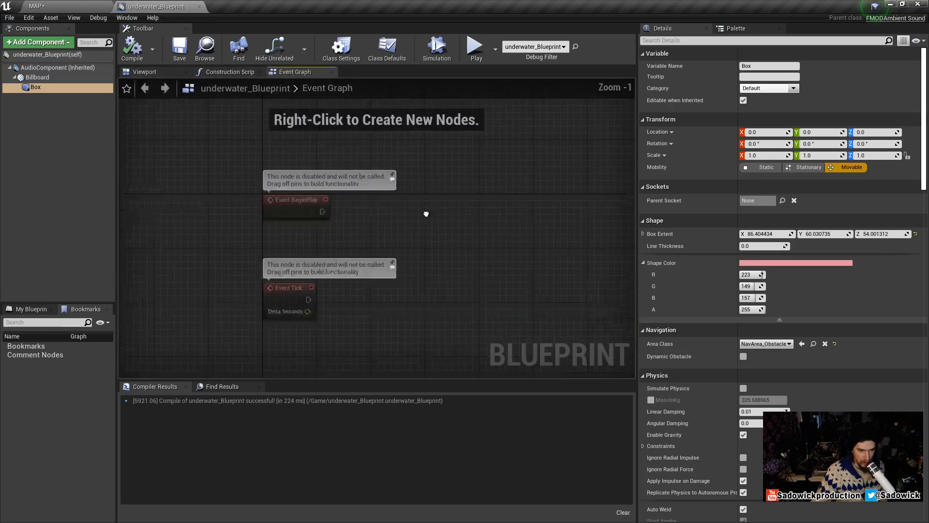
pyautogui.moveTo(58, 68); pyautogui.dragTo(396, 213)
pyautogui.click(437, 177)
pyautogui.scroll(-3, 371, 209)
pyautogui.scroll(3, 370, 205)
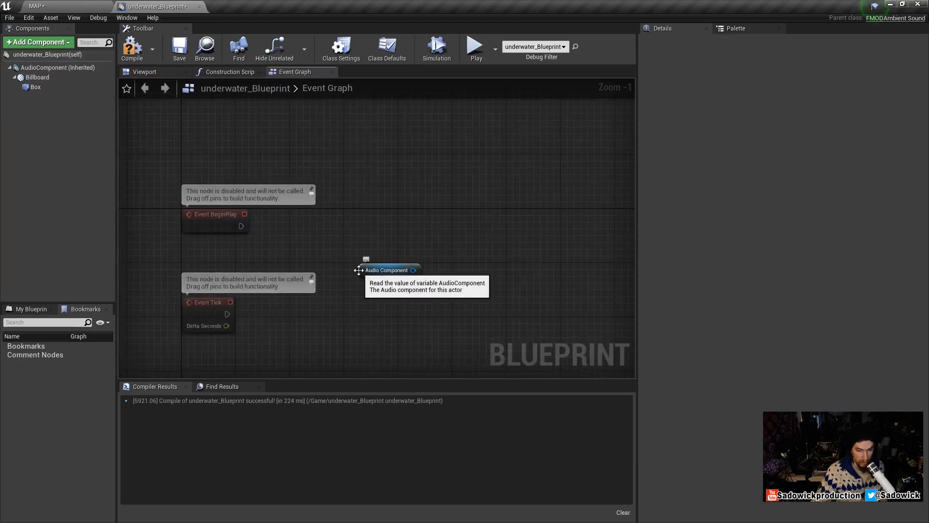
pyautogui.click(386, 273)
pyautogui.moveTo(388, 275); pyautogui.dragTo(402, 296)
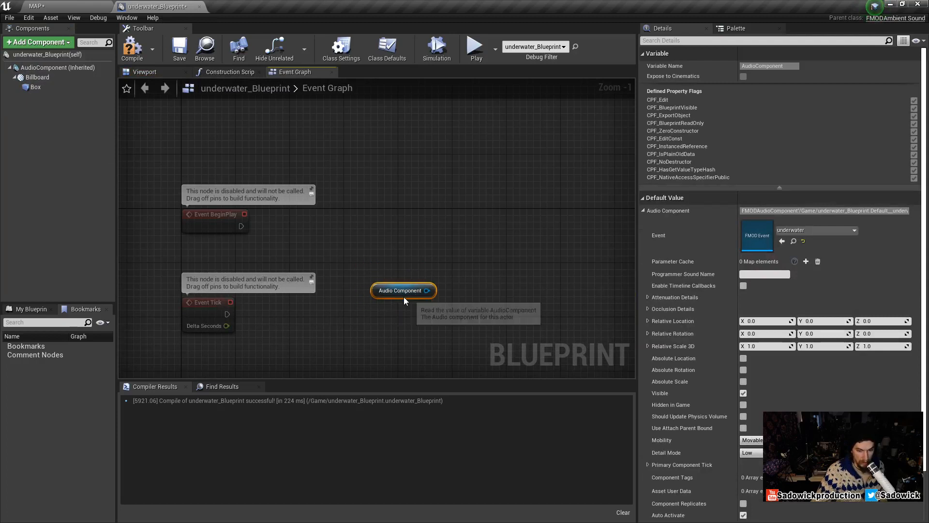
# Add On Component Begin Overlap and On Component End Overlap events for the Box component
pyautogui.click(34, 88)
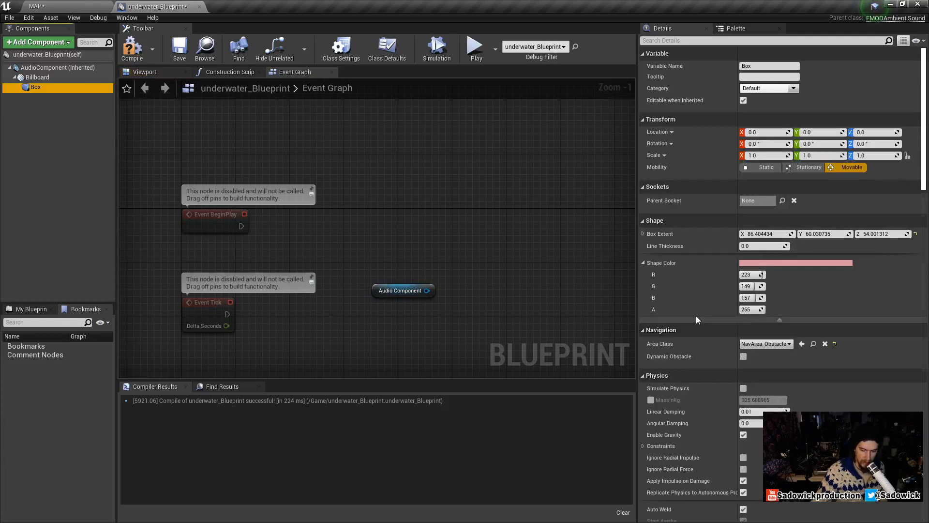
pyautogui.scroll(-10, 696, 316)
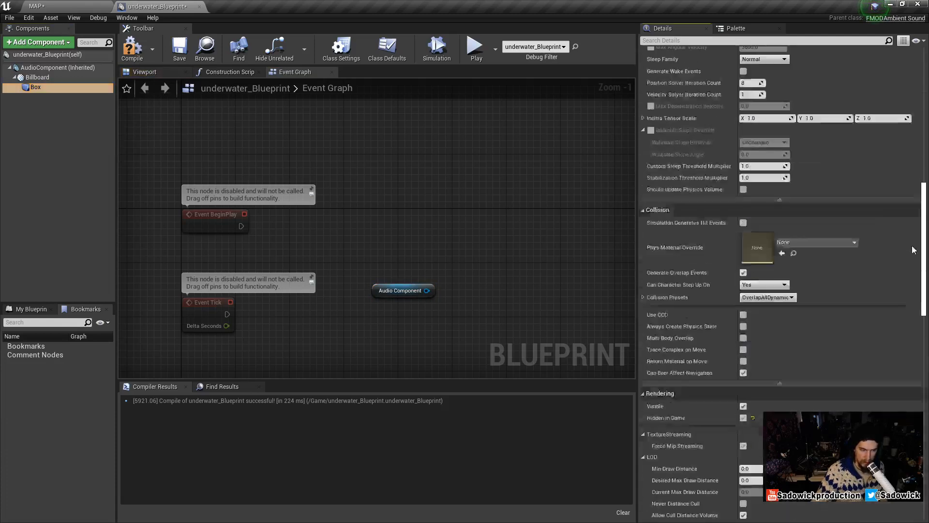
pyautogui.scroll(-15, 914, 250)
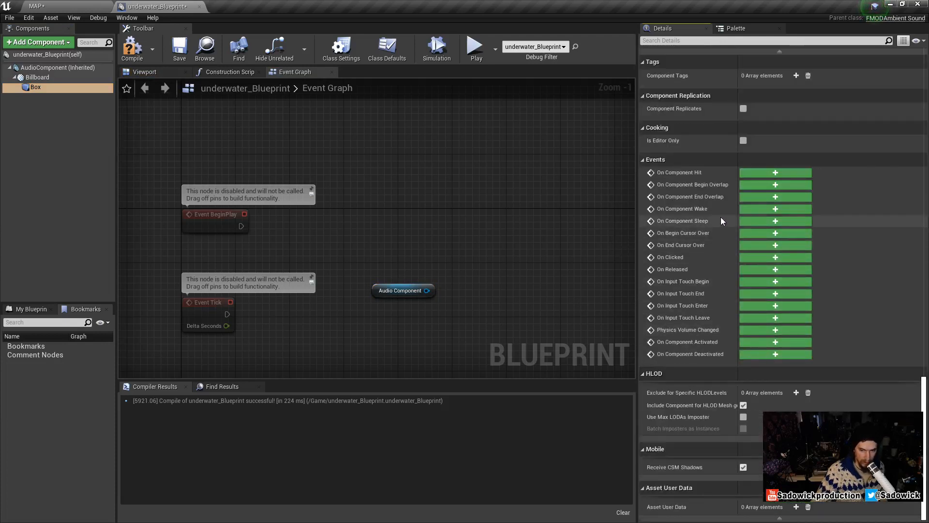
pyautogui.click(788, 185)
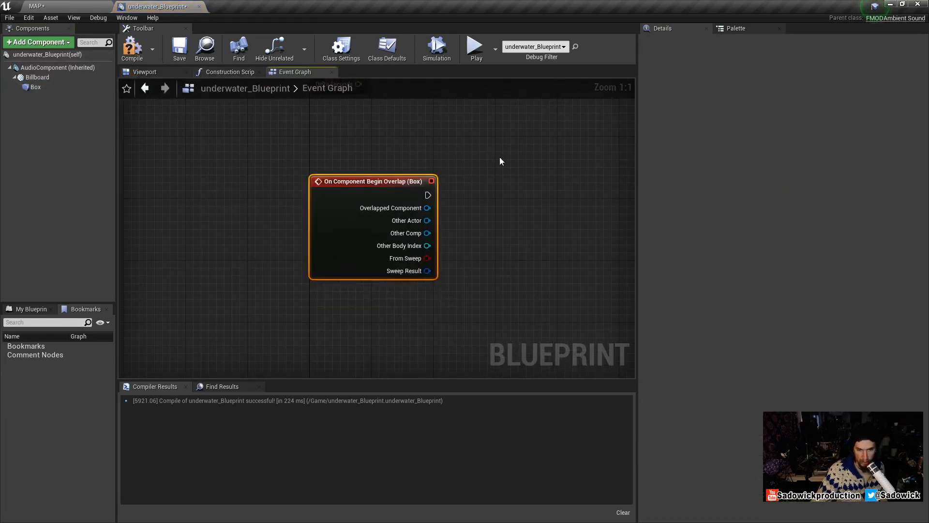
pyautogui.click(35, 87)
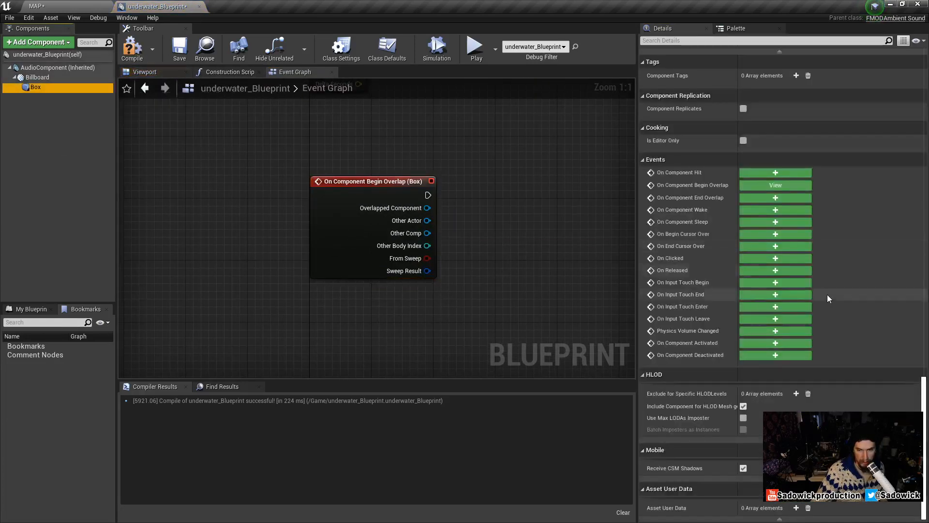
pyautogui.click(766, 197)
# Stack the End Overlap node beneath the Begin Overlap node and move both near the Audio Component node
pyautogui.moveTo(441, 307); pyautogui.dragTo(397, 218)
pyautogui.moveTo(566, 255); pyautogui.dragTo(474, 272)
pyautogui.moveTo(292, 224); pyautogui.dragTo(483, 121)
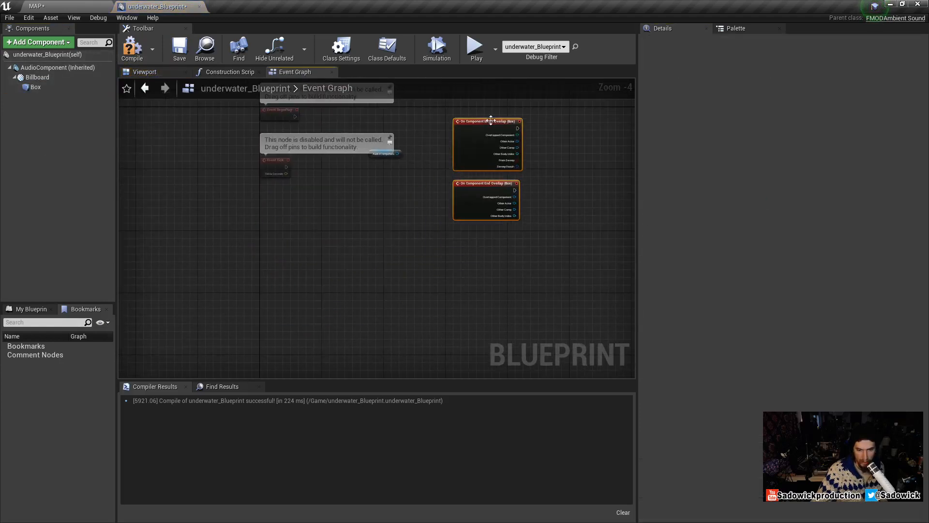
pyautogui.scroll(2, 443, 195)
pyautogui.moveTo(327, 150); pyautogui.dragTo(434, 327)
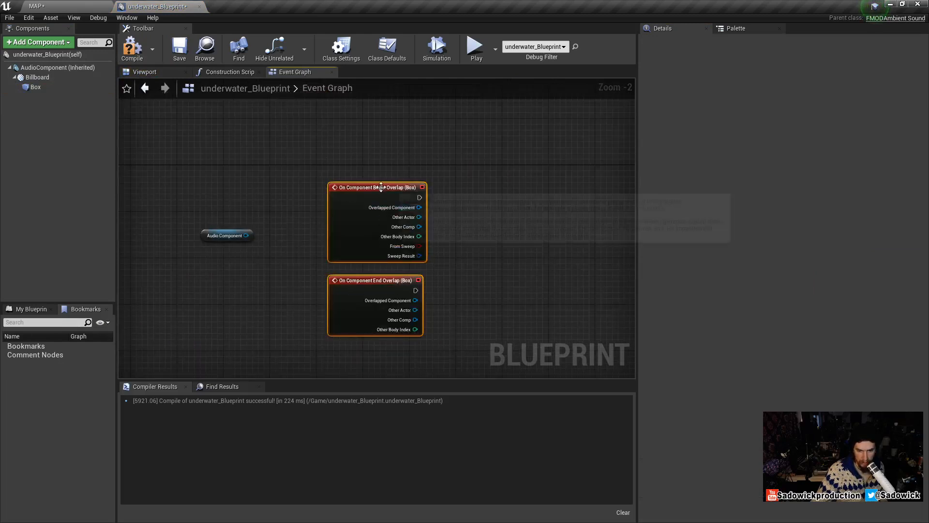
pyautogui.moveTo(381, 184); pyautogui.dragTo(365, 138)
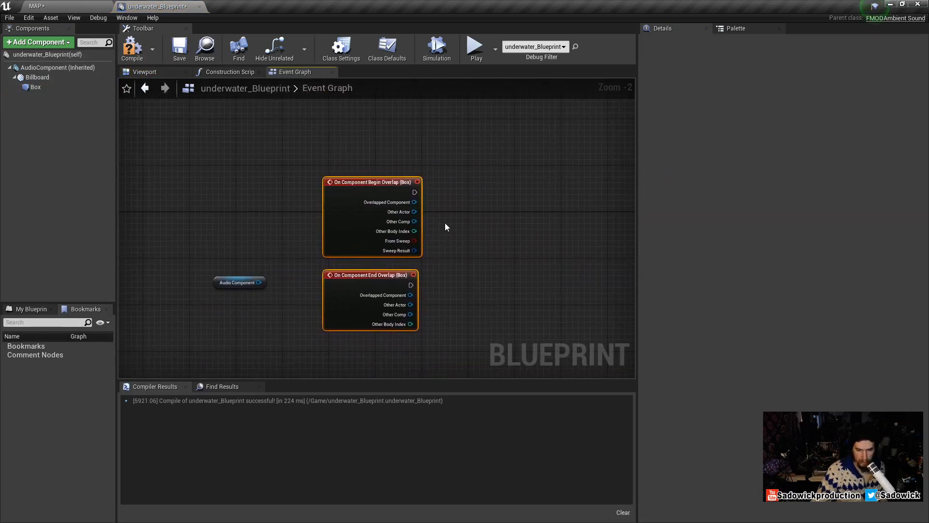
pyautogui.scroll(2, 424, 224)
pyautogui.moveTo(424, 224); pyautogui.dragTo(520, 193)
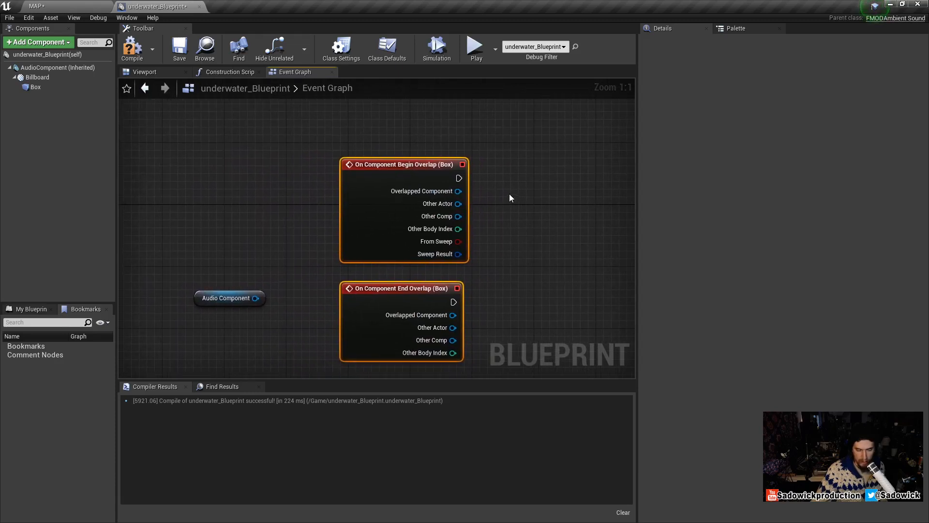
# Move the Audio Component node to the right of the overlap events and add a Set Parameter node from its output
pyautogui.moveTo(395, 168)
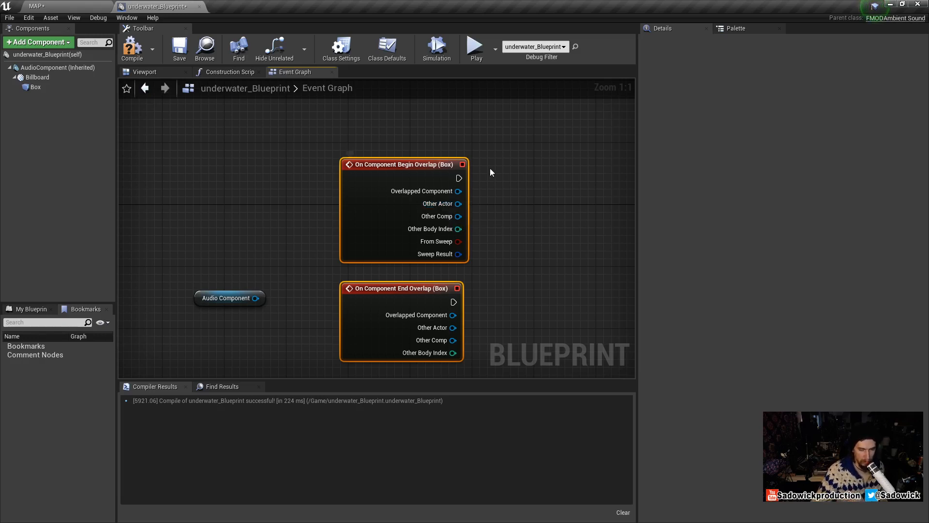
pyautogui.scroll(-2, 375, 182)
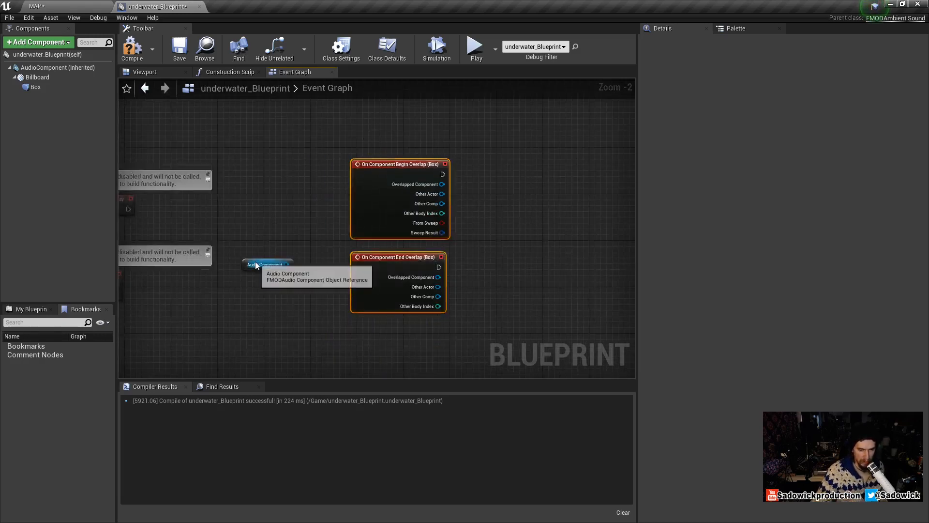
pyautogui.moveTo(249, 264); pyautogui.dragTo(479, 266)
pyautogui.moveTo(503, 217); pyautogui.dragTo(366, 286)
pyautogui.scroll(1, 365, 286)
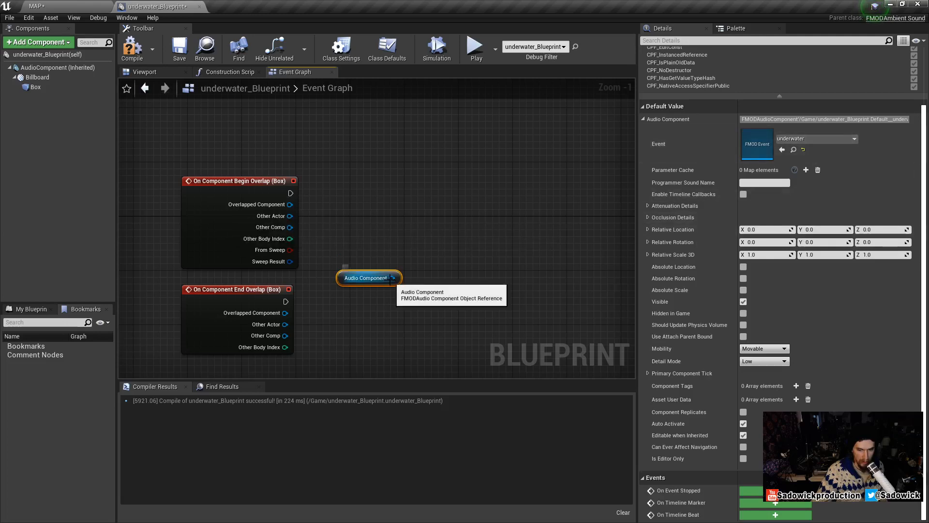
pyautogui.moveTo(392, 278); pyautogui.dragTo(466, 212)
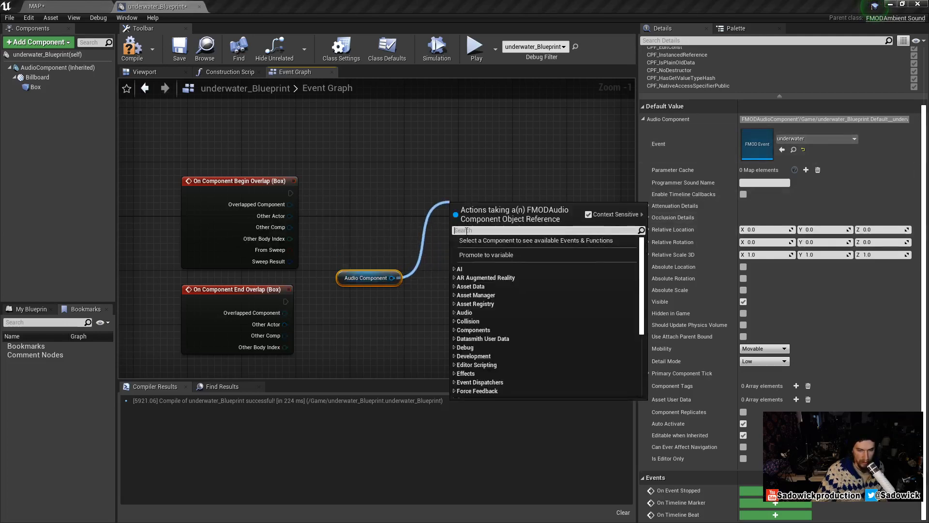
pyautogui.write('param')
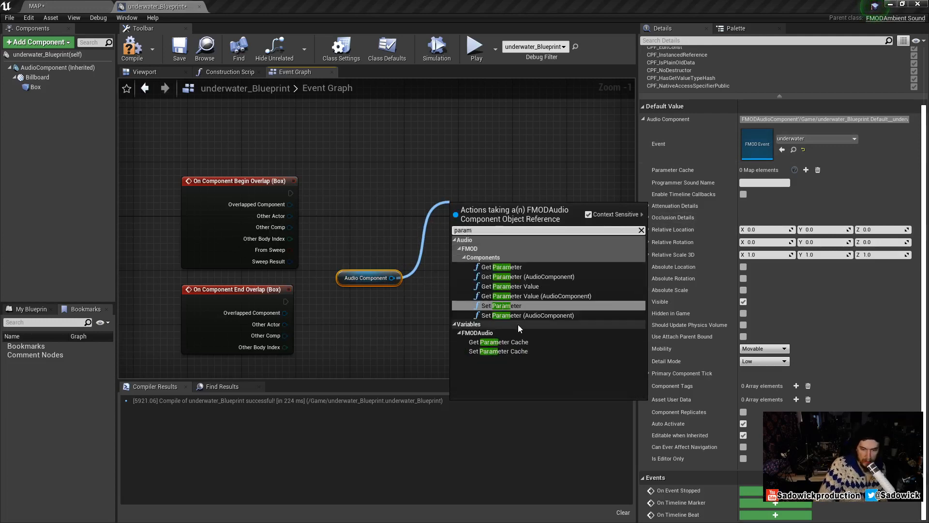
pyautogui.click(513, 305)
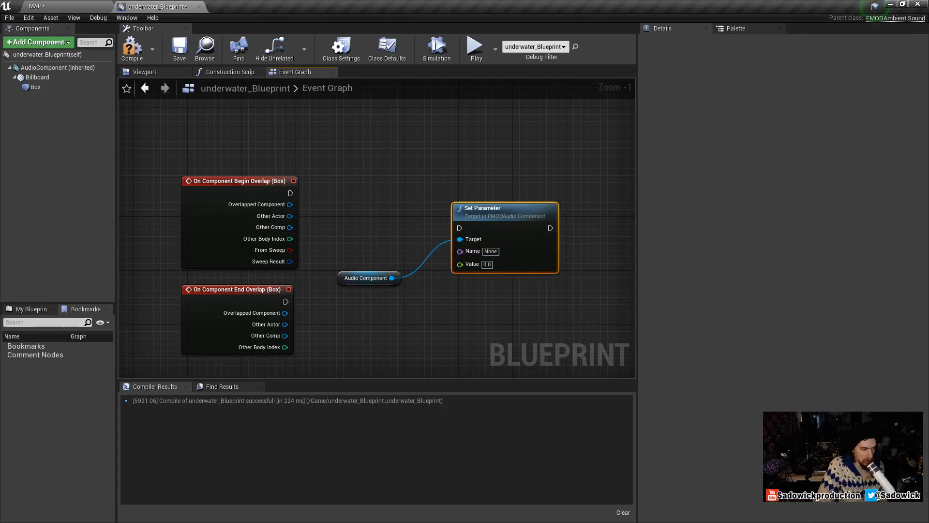
# Check the parameter's name in FMOD Studio and the level, and enter underwater as the Set Parameter node's Name
pyautogui.hotkey('alt', 'Tab')
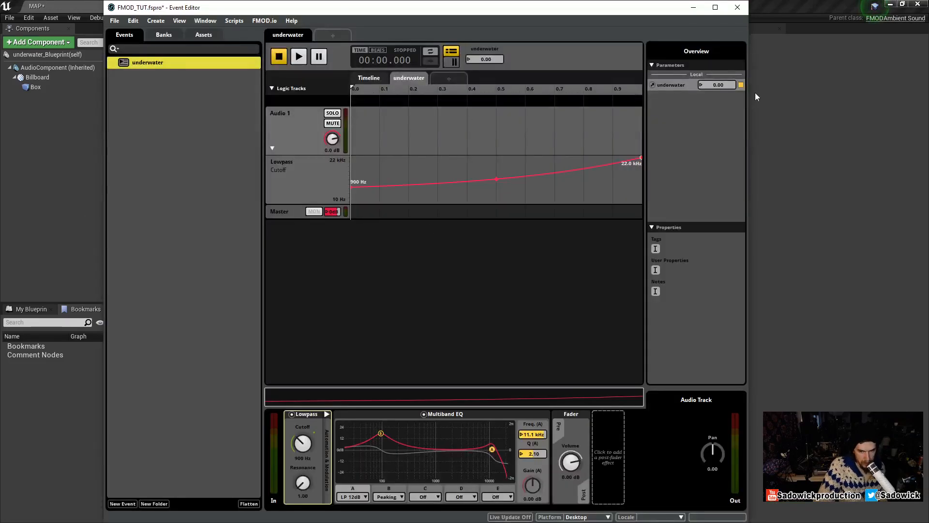
pyautogui.click(65, 8)
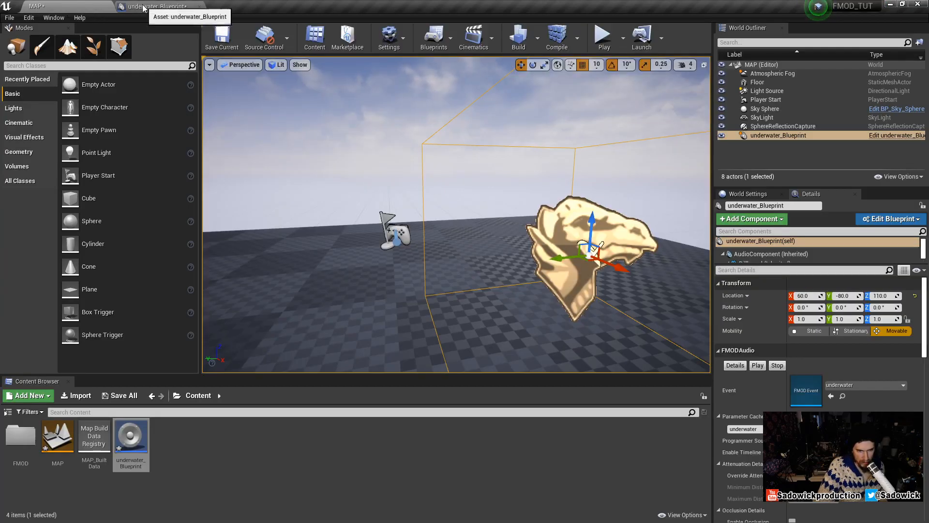
pyautogui.click(155, 6)
pyautogui.click(493, 252)
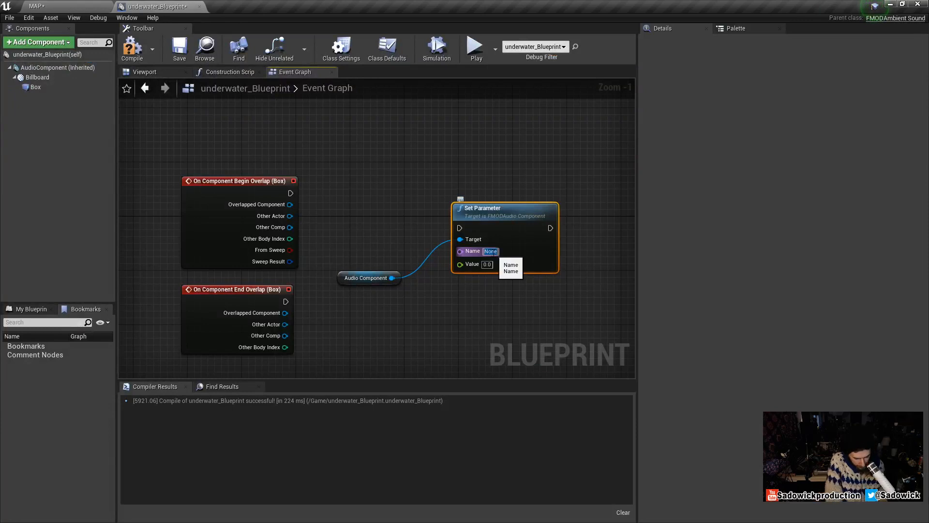
pyautogui.write('underwater')
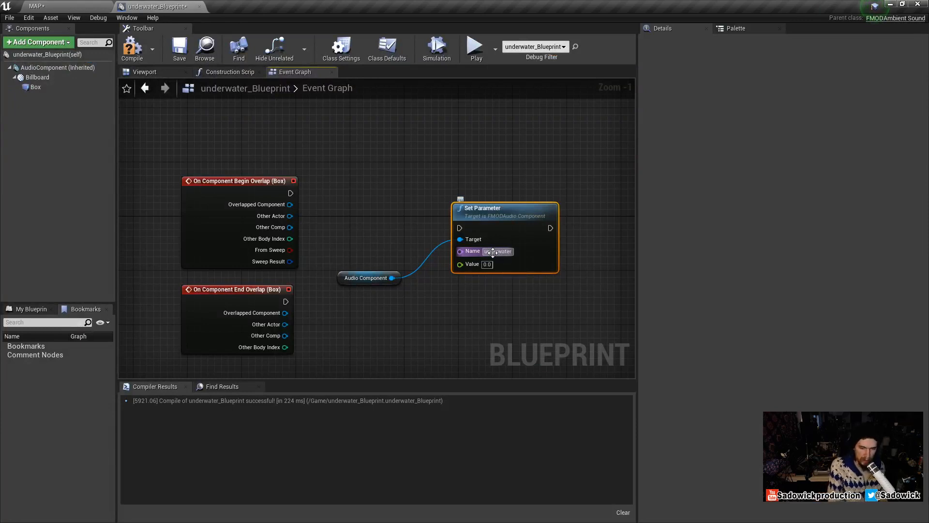
pyautogui.press('Return')
pyautogui.click(372, 232)
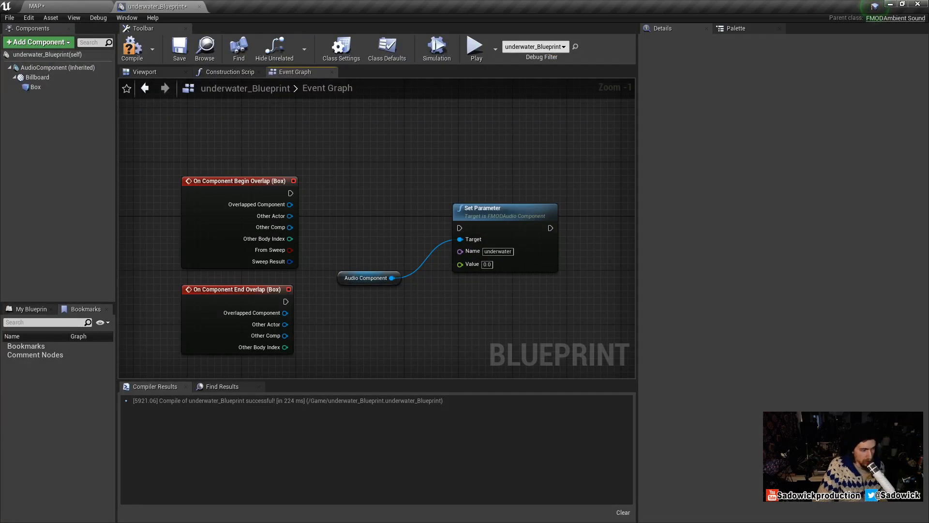
# In FMOD Studio, rename the underwater event's parameter to underwater filter and build the project
pyautogui.hotkey('alt', 'Tab')
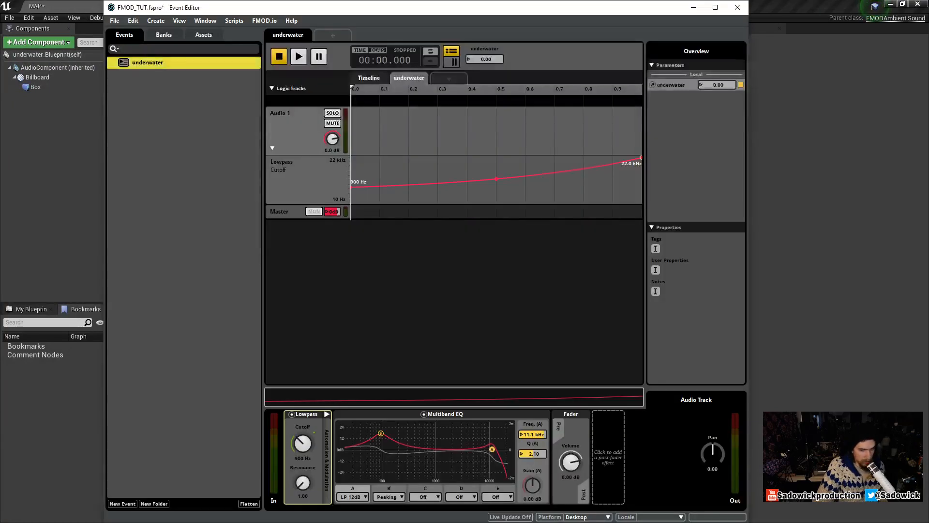
pyautogui.click(675, 86)
pyautogui.rightClick(679, 84)
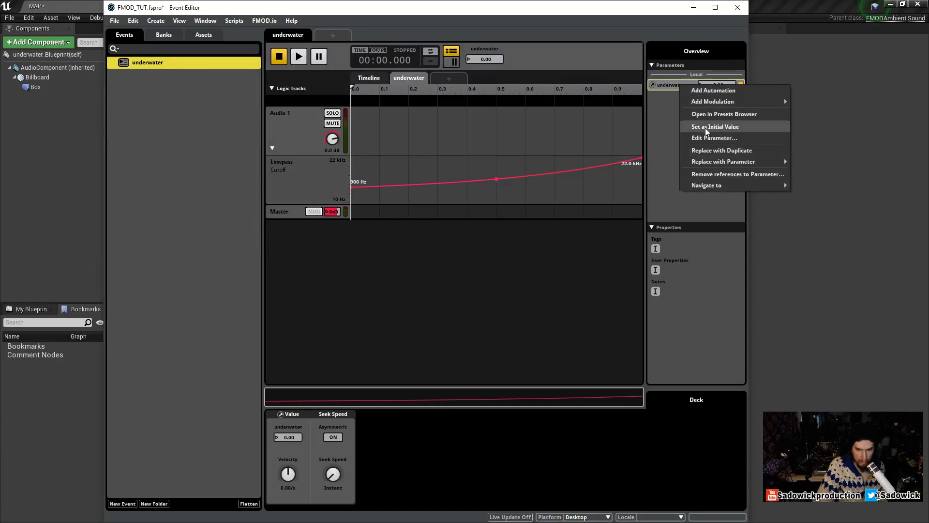
pyautogui.click(668, 81)
pyautogui.rightClick(404, 79)
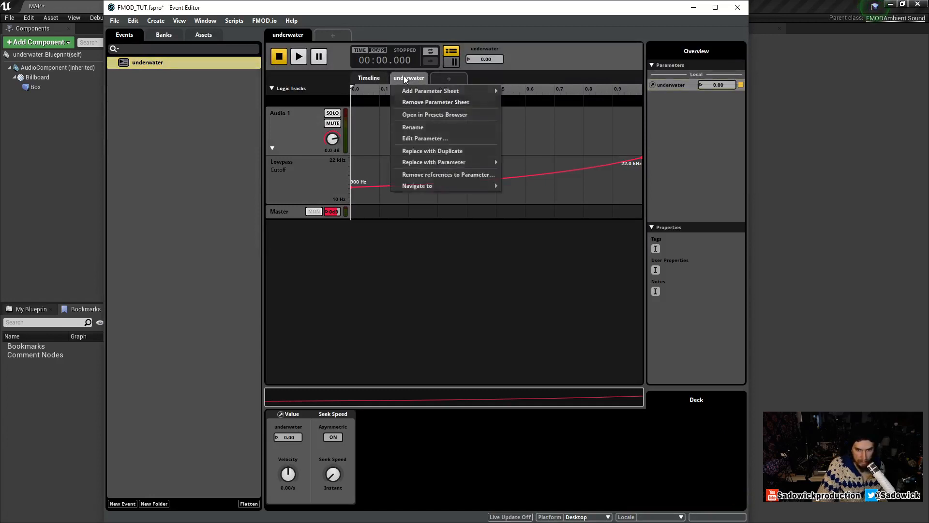
pyautogui.click(426, 139)
pyautogui.click(419, 228)
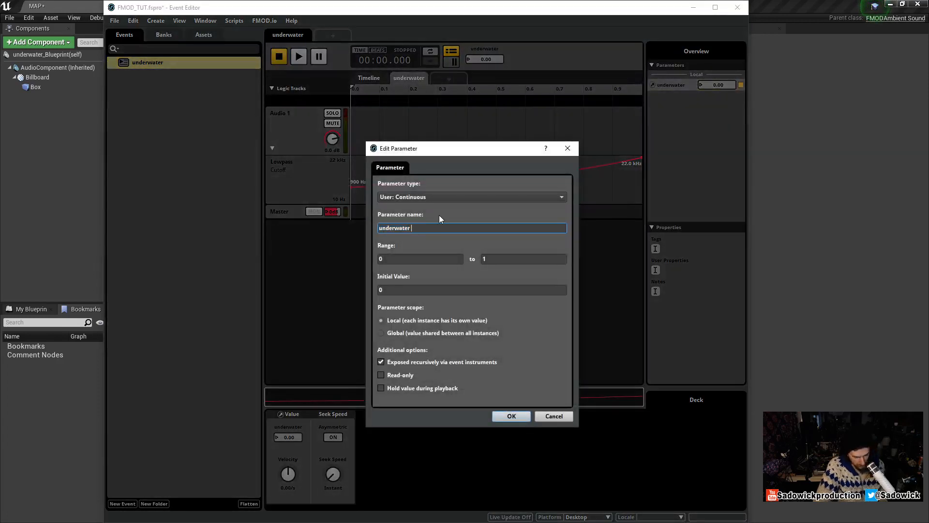
pyautogui.write('filter')
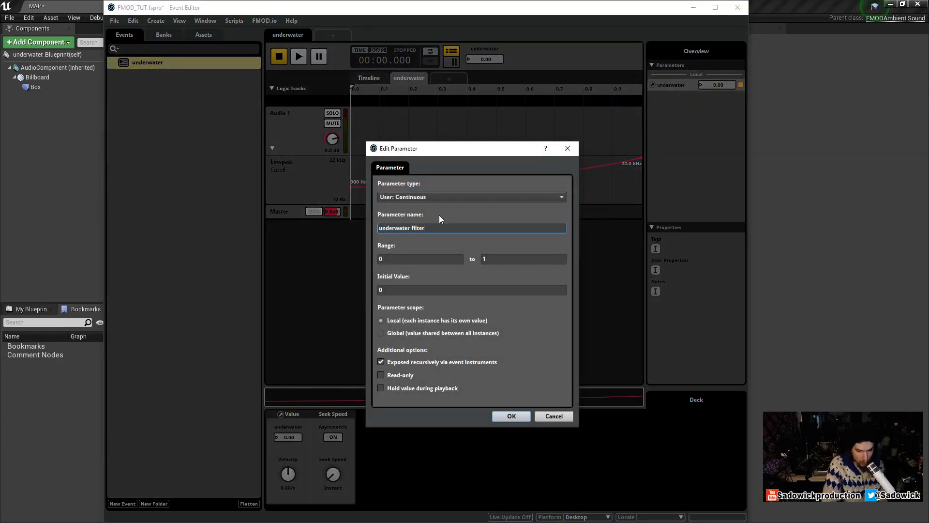
pyautogui.click(512, 415)
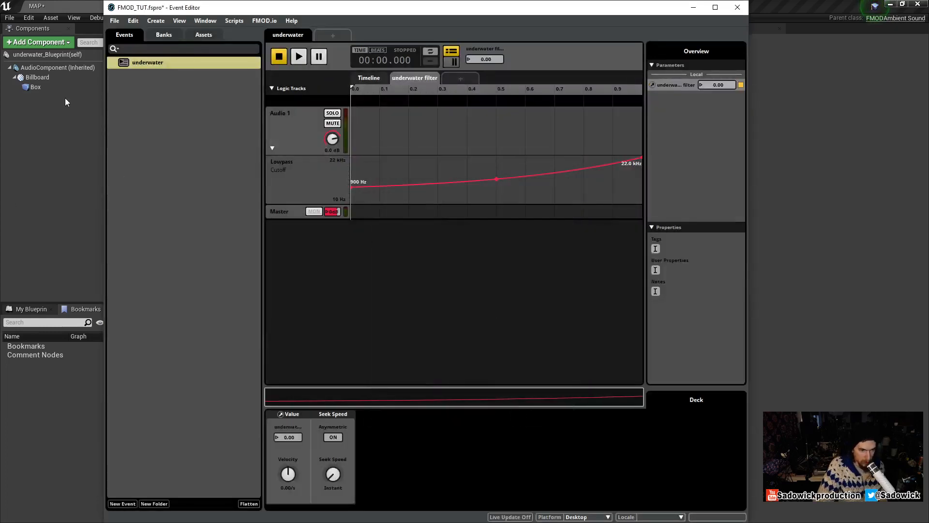
pyautogui.click(115, 21)
pyautogui.click(147, 138)
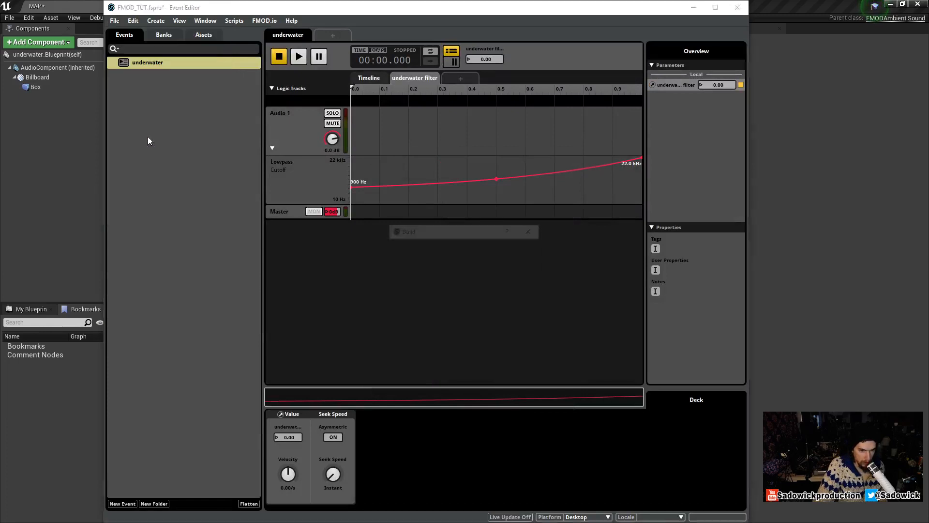
# Return to the underwater_Blueprint event graph in Unreal and change the Set Parameter node's Name to underwater filter
pyautogui.click(61, 7)
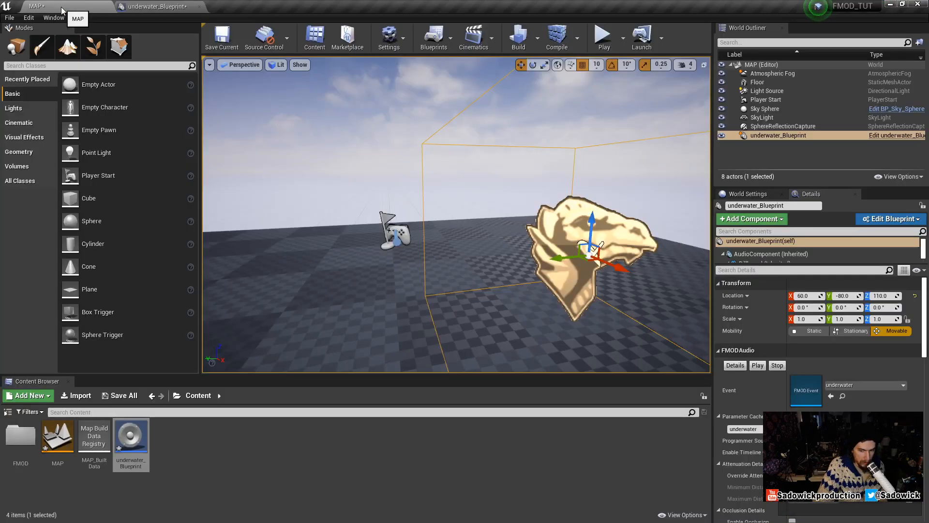
pyautogui.click(169, 7)
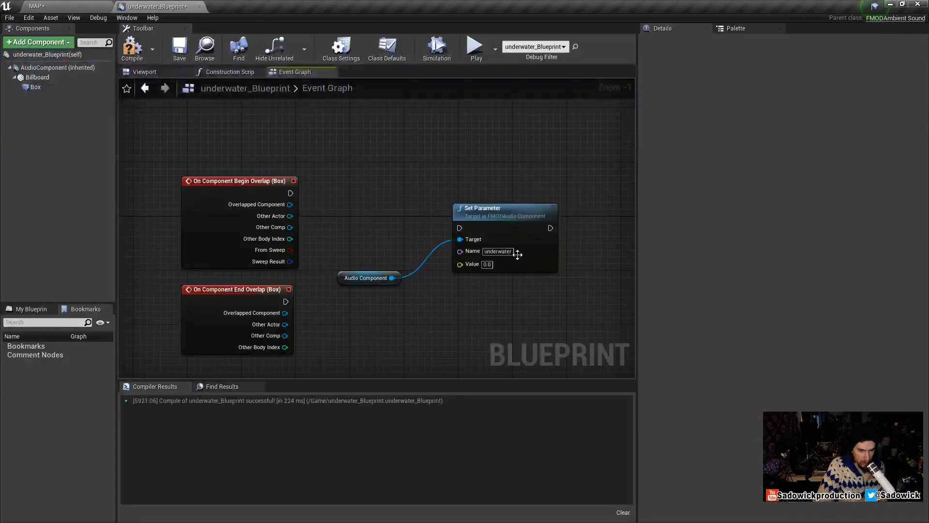
pyautogui.click(498, 251)
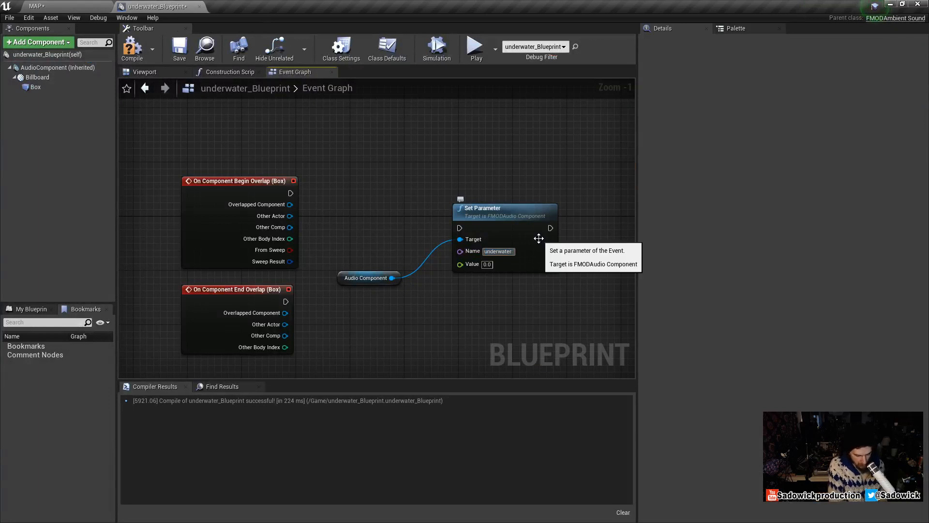
pyautogui.write('filter')
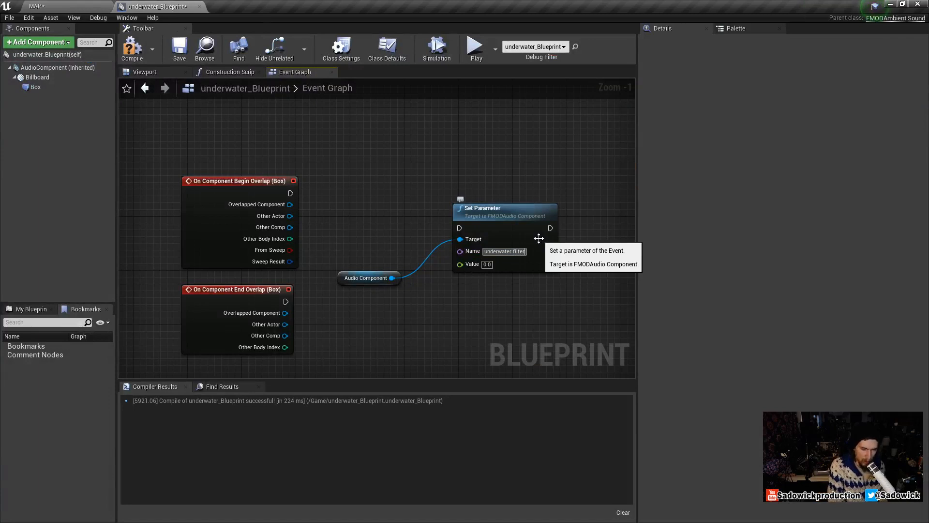
pyautogui.press('Return')
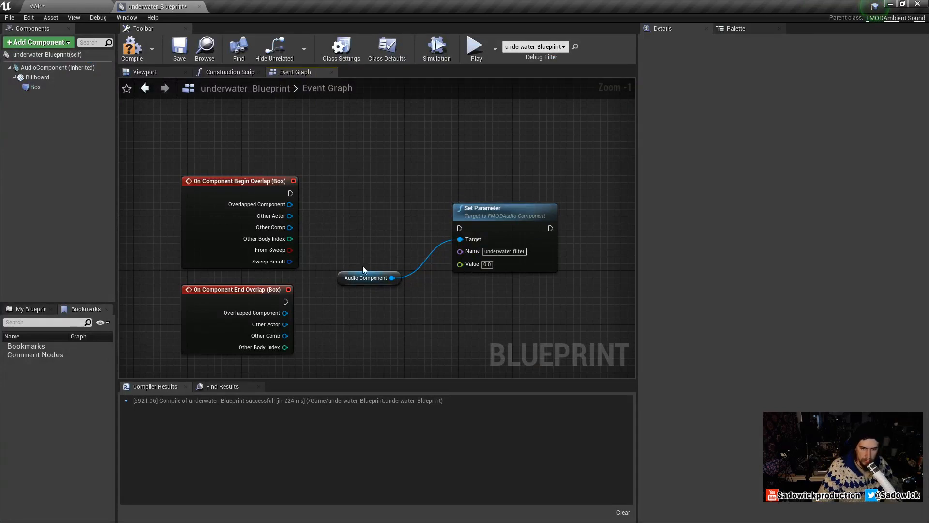
# Place the Audio Component and Set Parameter nodes beside the Begin Overlap event and connect the event's execution output to Set Parameter
pyautogui.moveTo(363, 272); pyautogui.dragTo(390, 252)
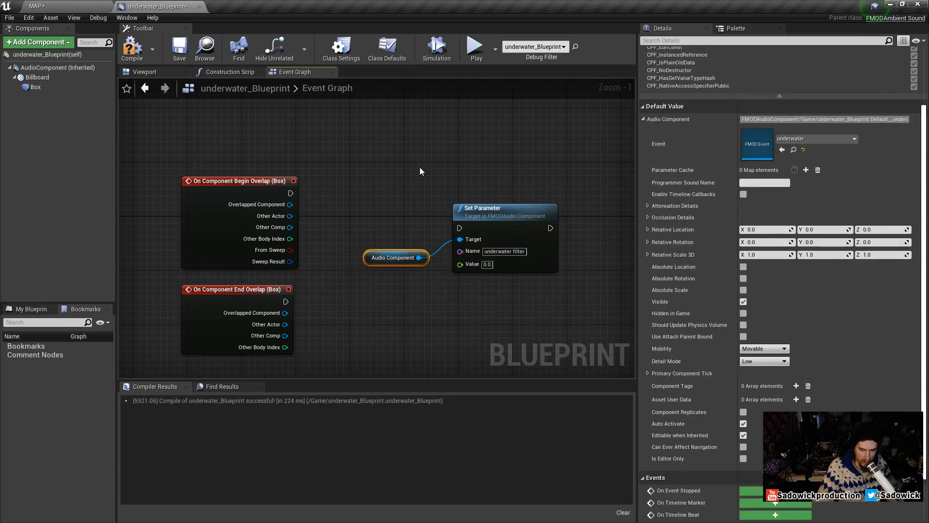
pyautogui.moveTo(374, 257); pyautogui.dragTo(388, 250)
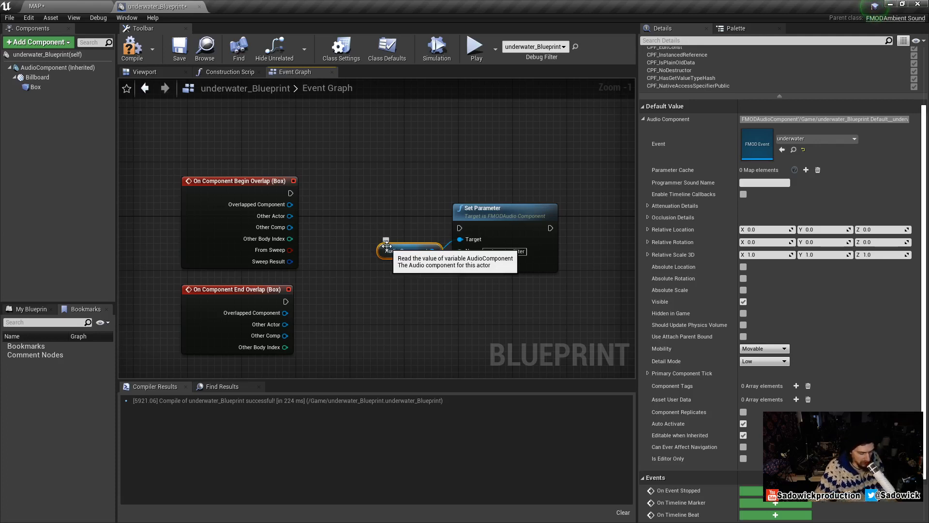
pyautogui.click(257, 181)
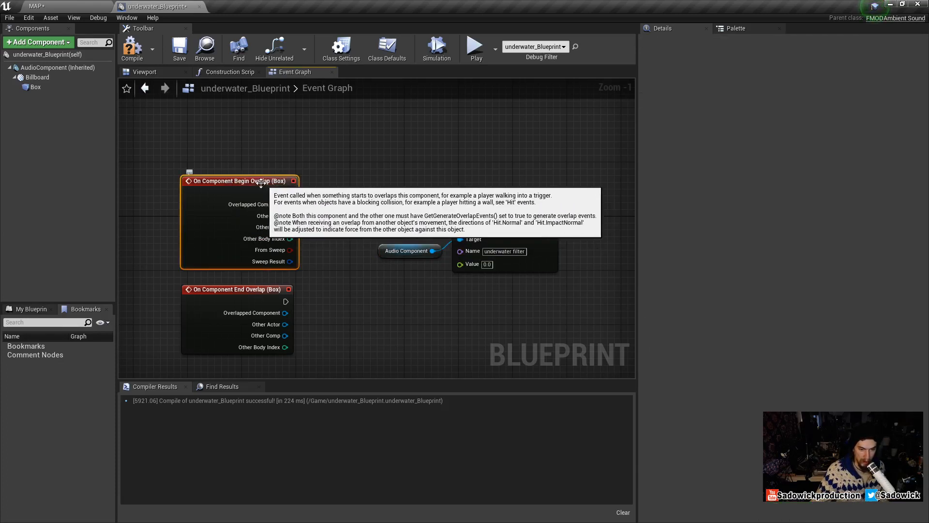
pyautogui.moveTo(366, 182); pyautogui.dragTo(513, 278)
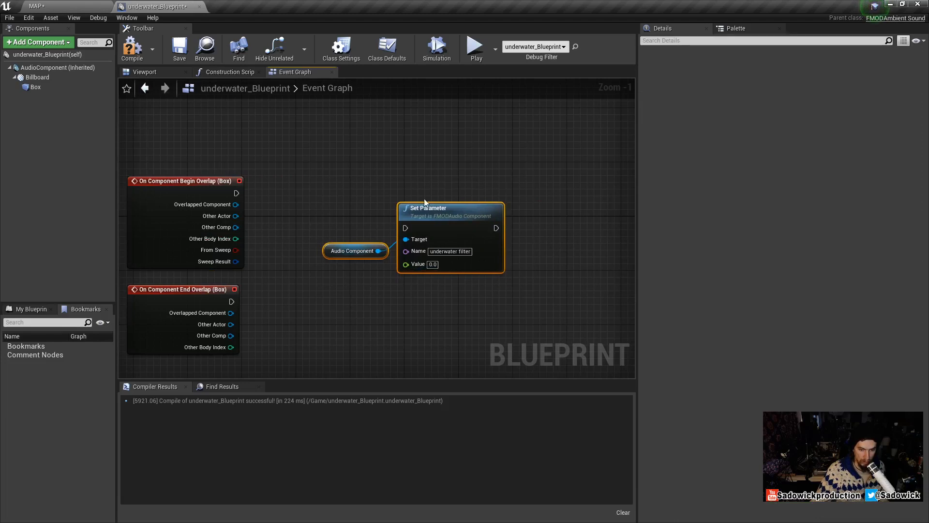
pyautogui.moveTo(440, 208); pyautogui.dragTo(433, 201)
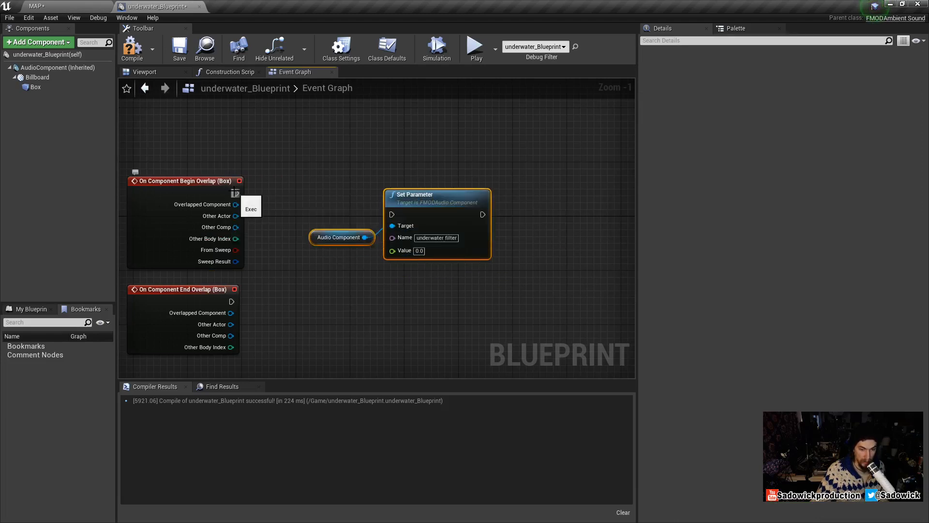
pyautogui.moveTo(236, 193); pyautogui.dragTo(392, 214)
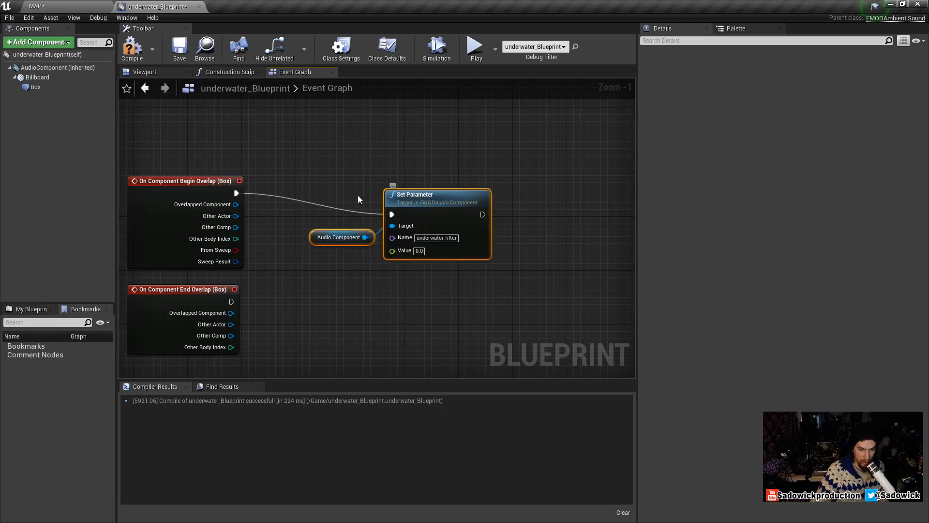
# Duplicate the Audio Component and Set Parameter nodes beneath the originals and connect the End Overlap event's execution output to the copy
pyautogui.moveTo(342, 161); pyautogui.dragTo(482, 263)
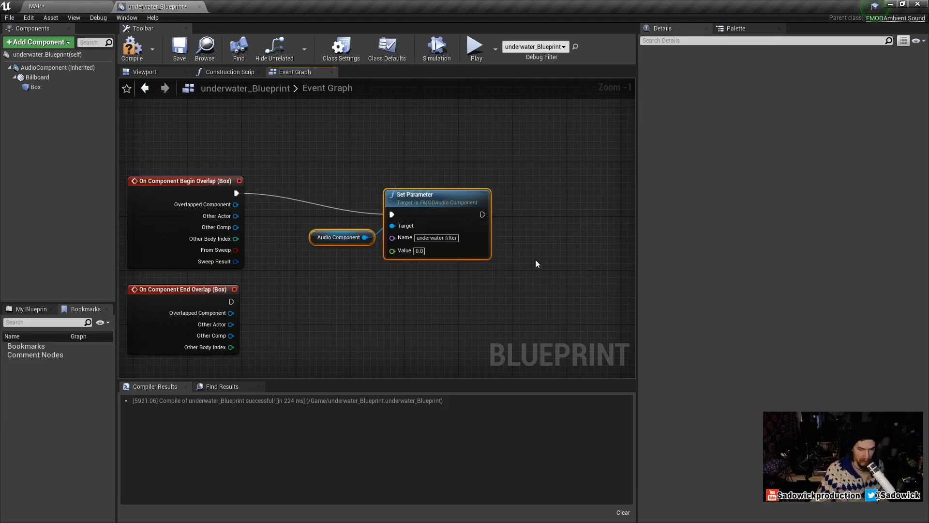
pyautogui.hotkey('ctrl', 'c')
pyautogui.hotkey('ctrl', 'v')
pyautogui.moveTo(567, 249); pyautogui.dragTo(442, 286)
pyautogui.moveTo(344, 280); pyautogui.dragTo(380, 252)
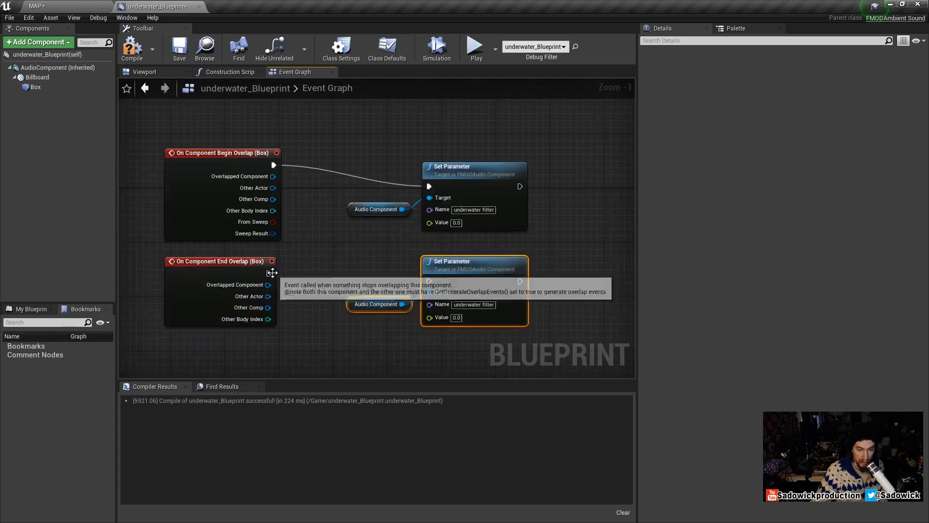
pyautogui.moveTo(269, 274); pyautogui.dragTo(428, 281)
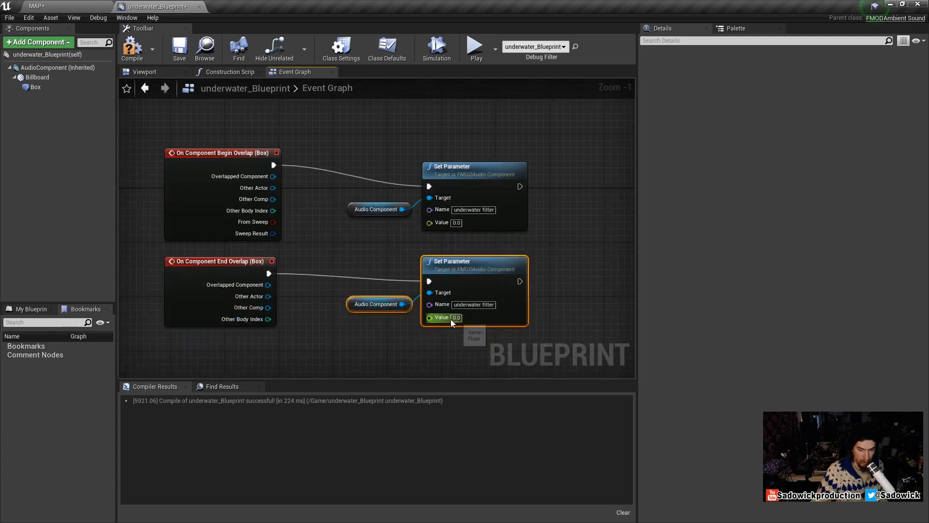
# Set the End Overlap Set Parameter node's Value to 1.0 and check it against the parameter's automation in FMOD Studio
pyautogui.click(456, 317)
pyautogui.write('1')
pyautogui.click(564, 255)
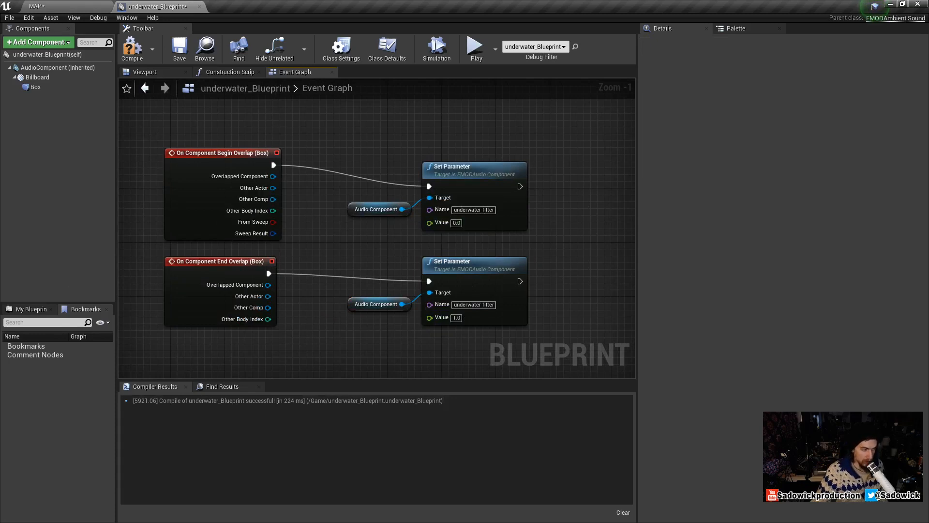
pyautogui.hotkey('alt', 'Tab')
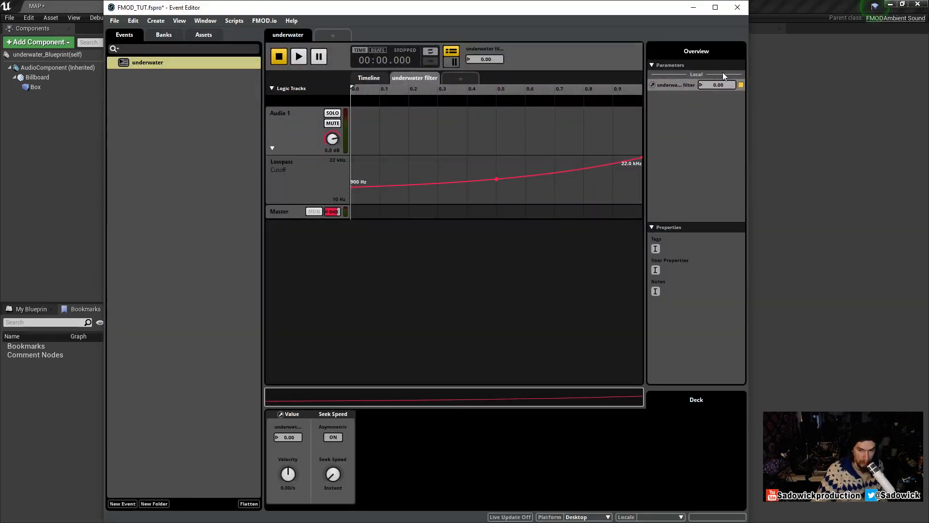
pyautogui.moveTo(741, 90)
pyautogui.mouseDown()
pyautogui.moveTo(742, 29)
pyautogui.moveTo(742, 91)
pyautogui.mouseUp()
pyautogui.click(780, 7)
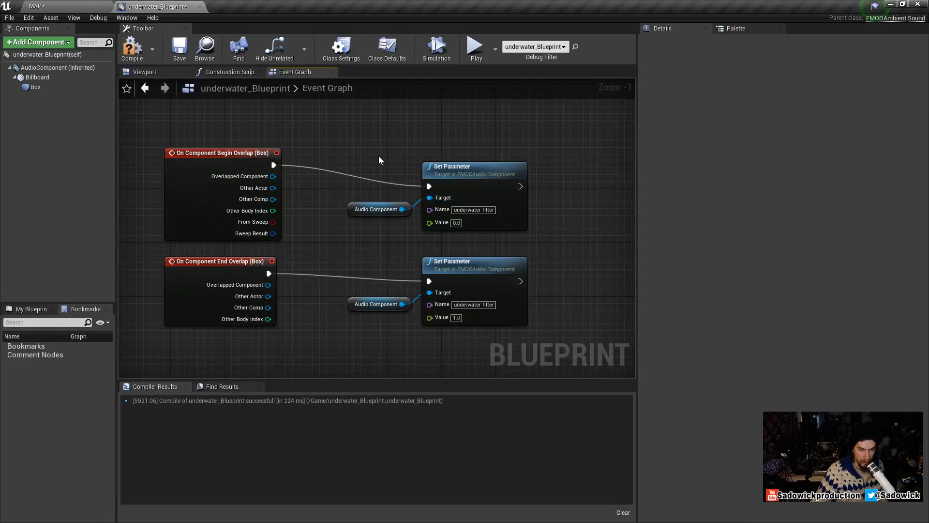
# Compile the Blueprint and start a game preview
pyautogui.scroll(-3, 409, 226)
pyautogui.moveTo(409, 216); pyautogui.dragTo(442, 184)
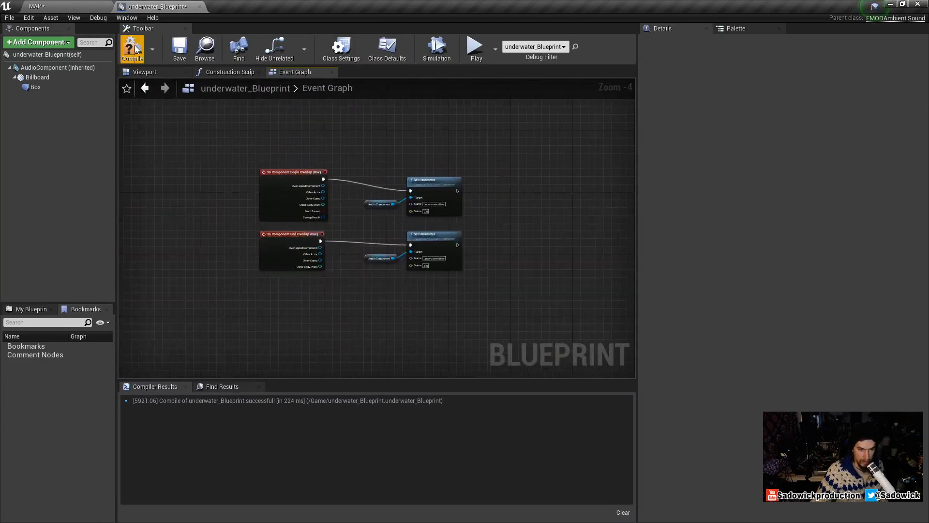
pyautogui.click(475, 46)
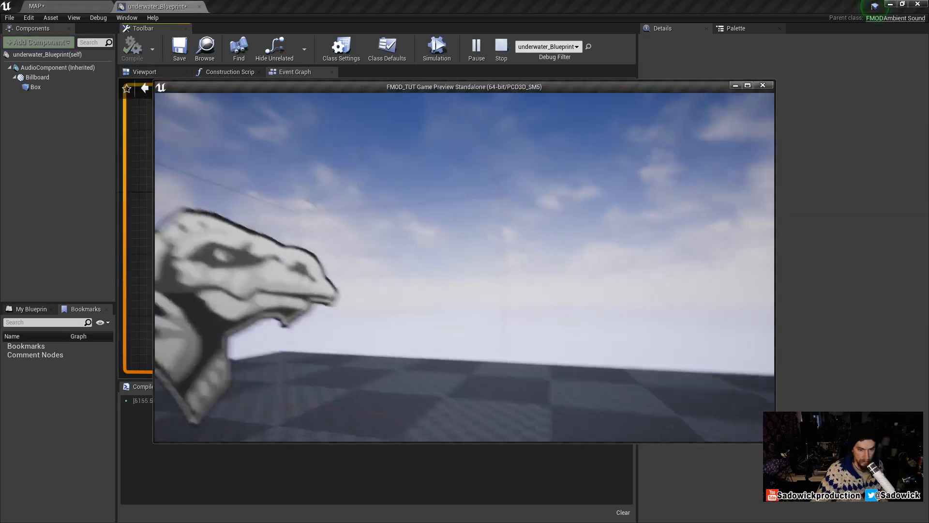
# Move repeatedly in and out of the collision box to test the underwater filter, and end the game preview
pyautogui.press('s')
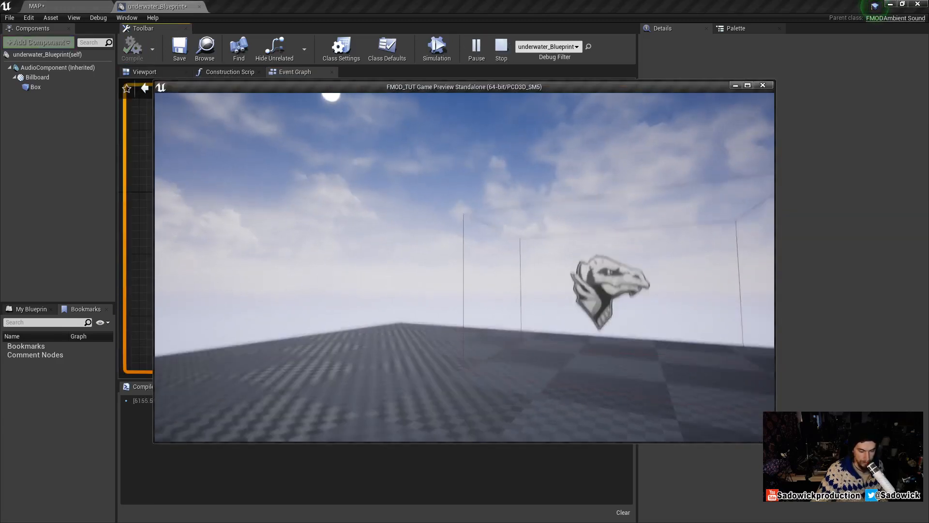
pyautogui.press('w')
pyautogui.press('s')
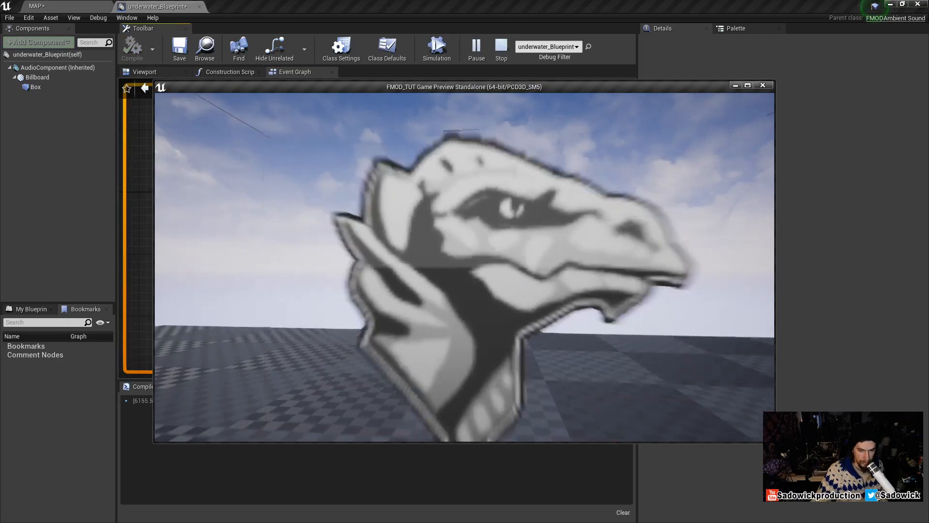
pyautogui.press('w')
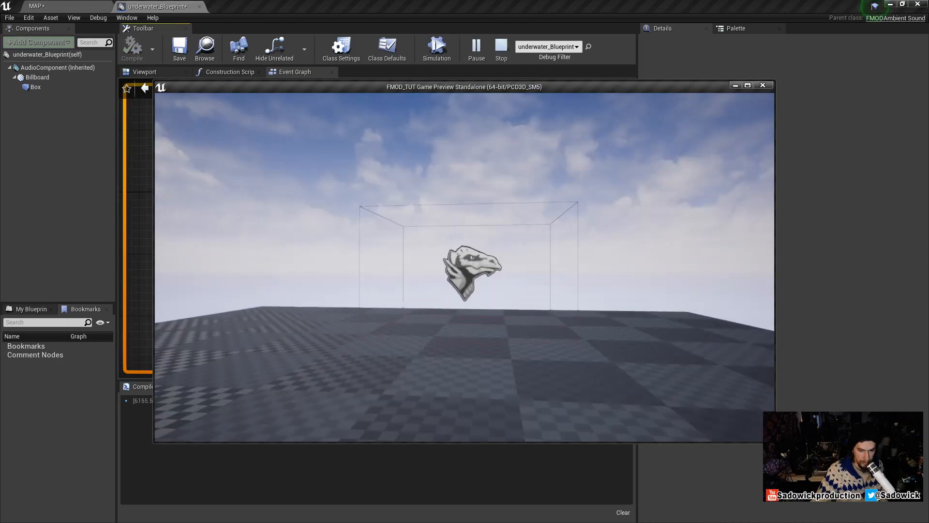
pyautogui.press('w')
pyautogui.press('s')
pyautogui.press('w')
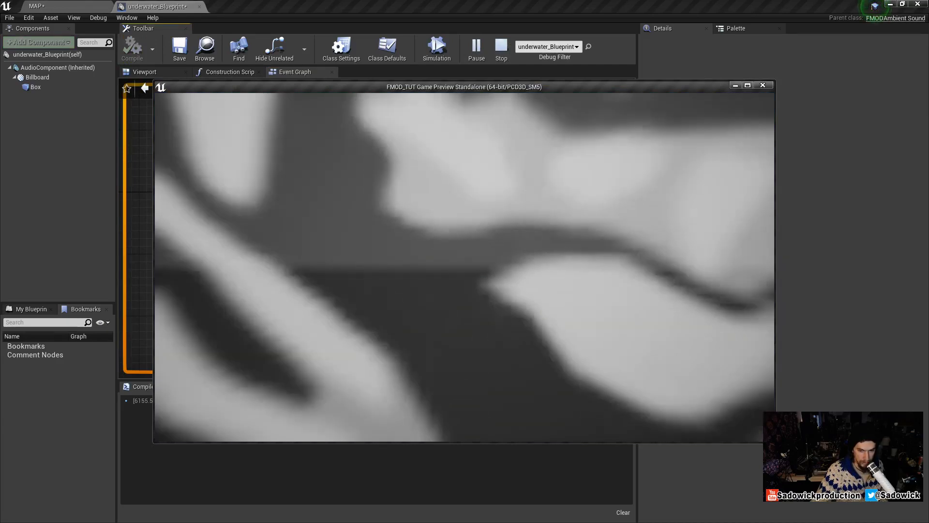
pyautogui.press('s')
pyautogui.press('w')
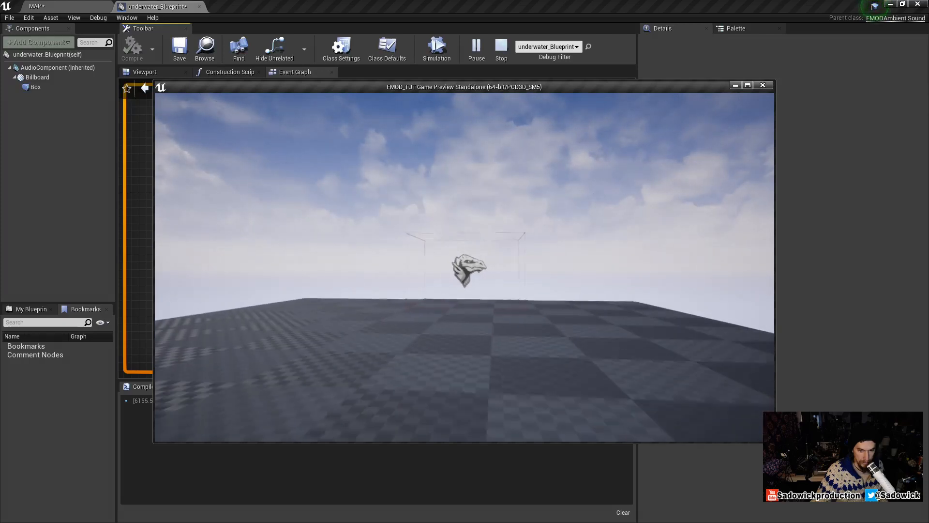
pyautogui.press('Escape')
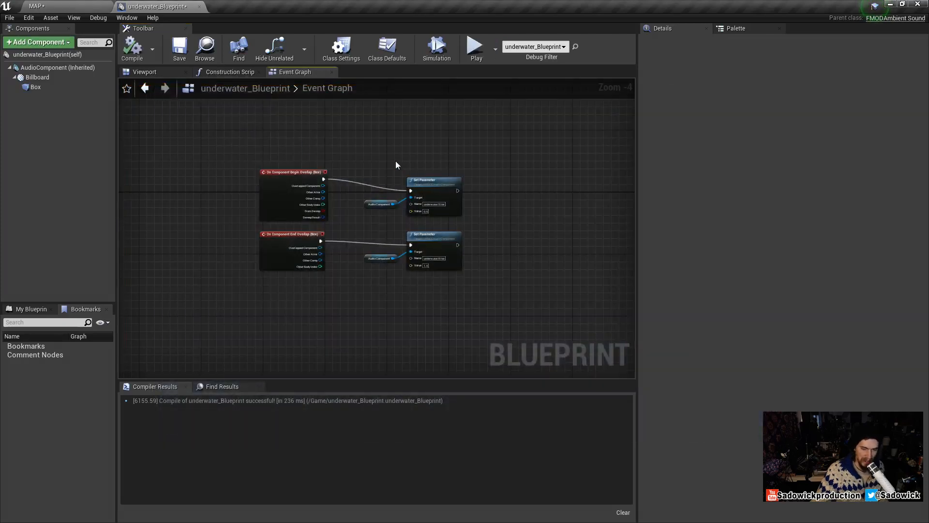
# Align both Audio Component and Set Parameter pairs with their overlap events so the execution wires run straight
pyautogui.moveTo(463, 162); pyautogui.dragTo(363, 222)
pyautogui.moveTo(445, 188); pyautogui.dragTo(437, 177)
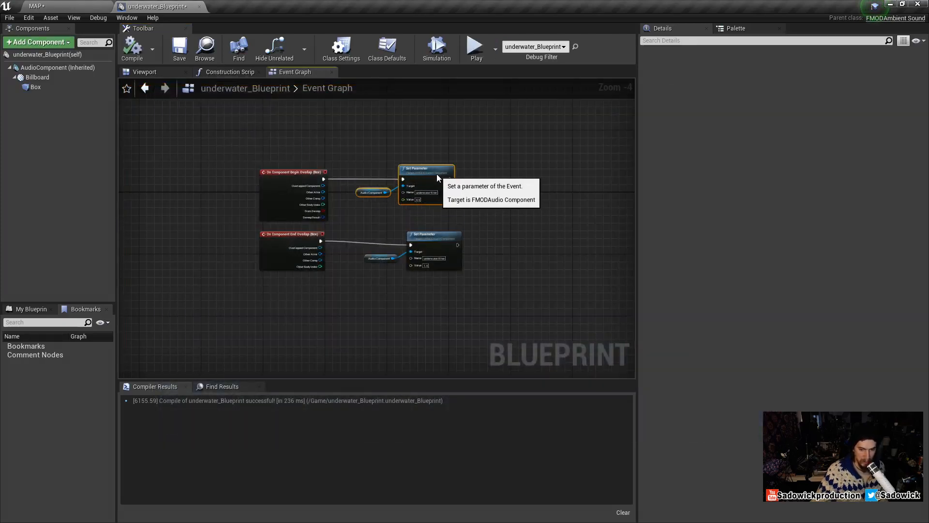
pyautogui.moveTo(460, 257); pyautogui.dragTo(426, 234)
pyautogui.scroll(3, 388, 227)
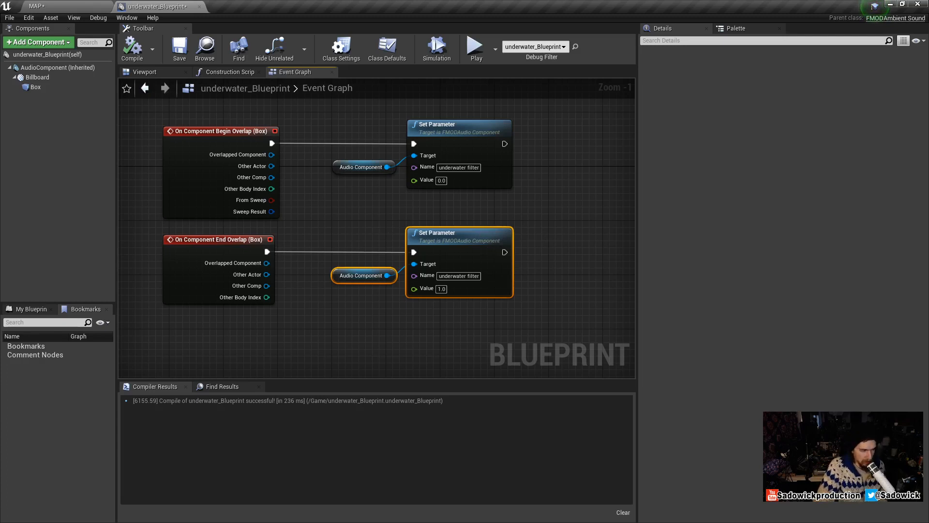
# Switch to the Unreal MAP level and start a game preview
pyautogui.hotkey('alt', 'Tab')
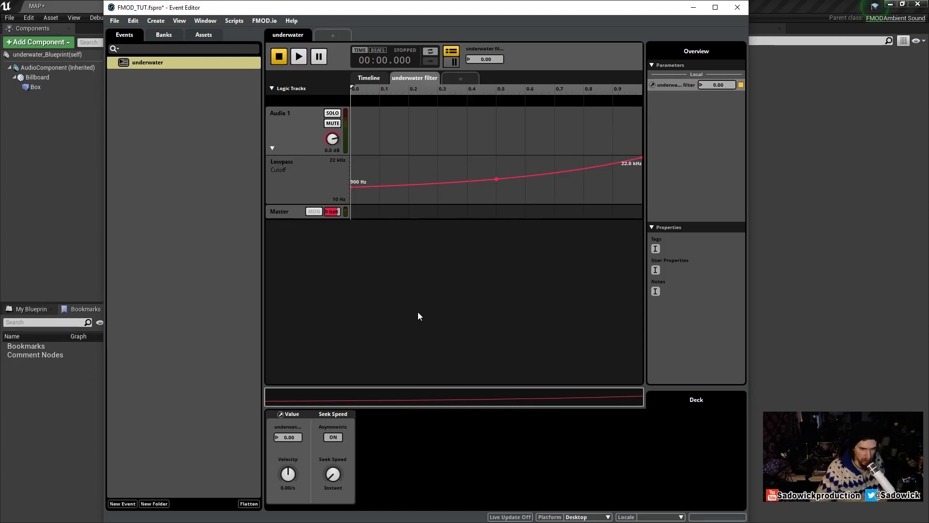
pyautogui.click(68, 10)
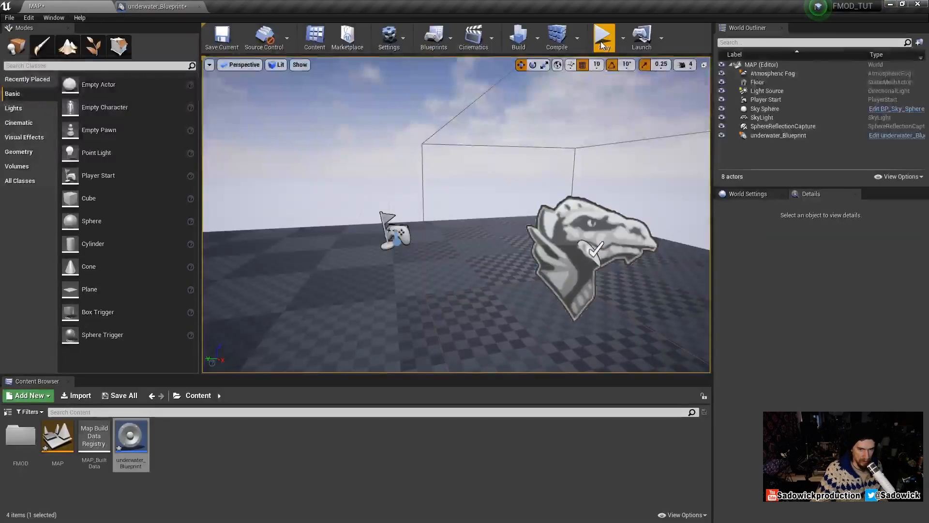
pyautogui.click(600, 42)
# Move quickly in and out of the collision box to hear the instant filter switching, and end the game preview
pyautogui.press('s')
pyautogui.press('w')
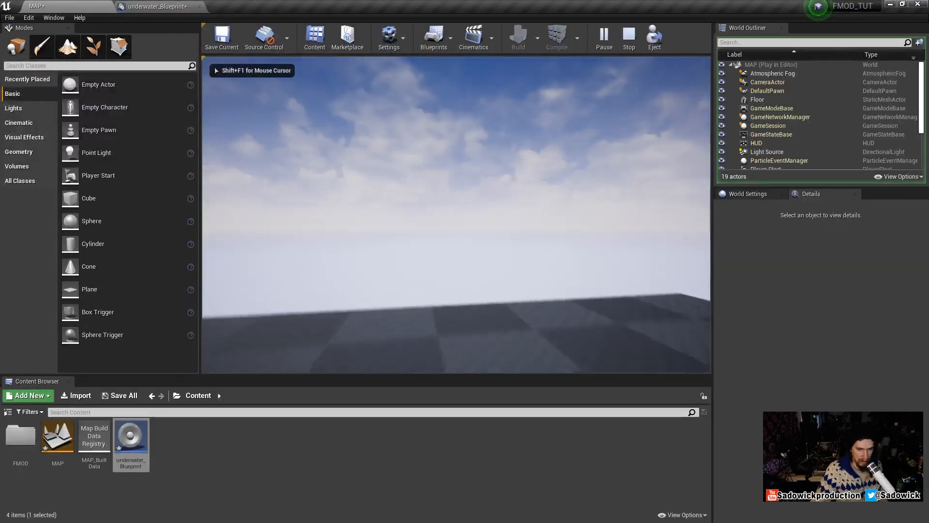
pyautogui.press('s')
pyautogui.press('w')
pyautogui.press('s')
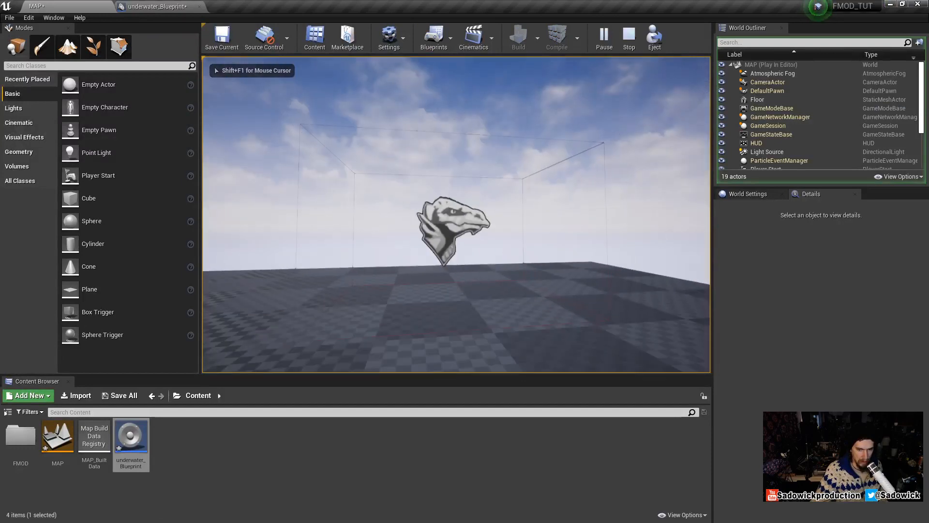
pyautogui.press('w')
pyautogui.press('s')
pyautogui.press('s')
pyautogui.press('w')
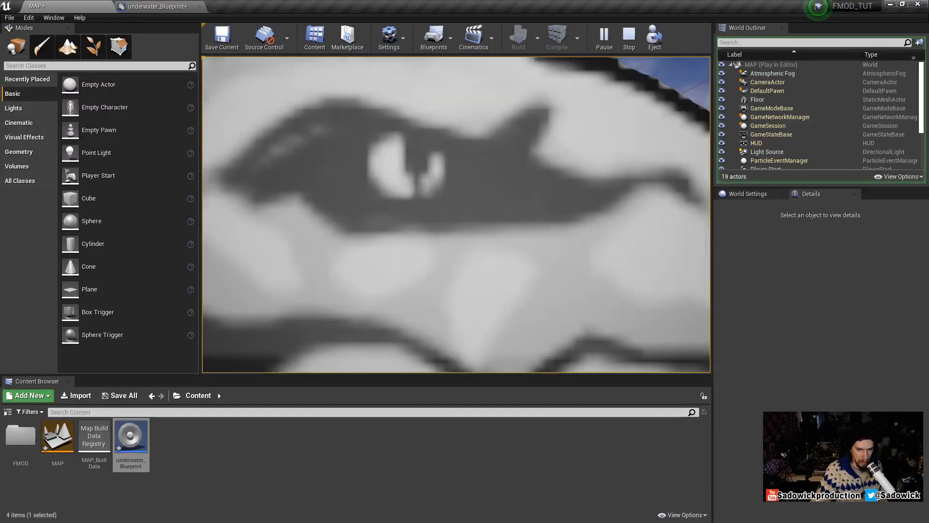
pyautogui.press('s')
pyautogui.press('w')
pyautogui.press('s')
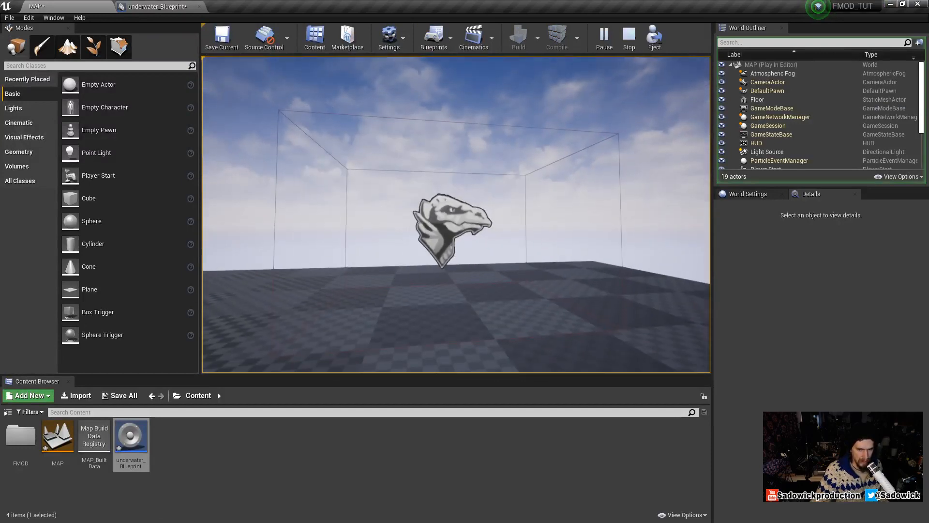
pyautogui.press('Escape')
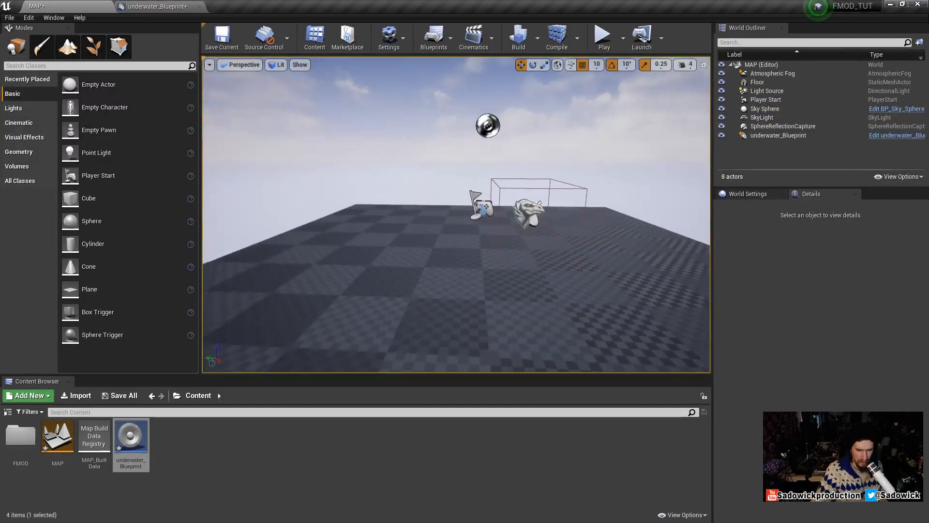
# Move the Player Start along Y to -90, inside the collision box
pyautogui.click(462, 213)
pyautogui.moveTo(462, 213); pyautogui.dragTo(556, 148)
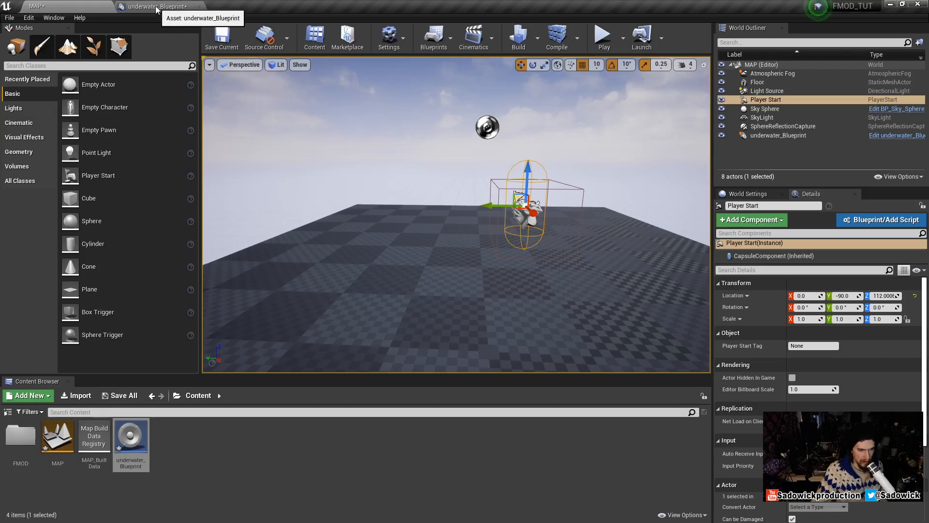
# In FMOD Studio, set the underwater filter parameter's seek speed to about 0.85/s
pyautogui.hotkey('alt', 'Tab')
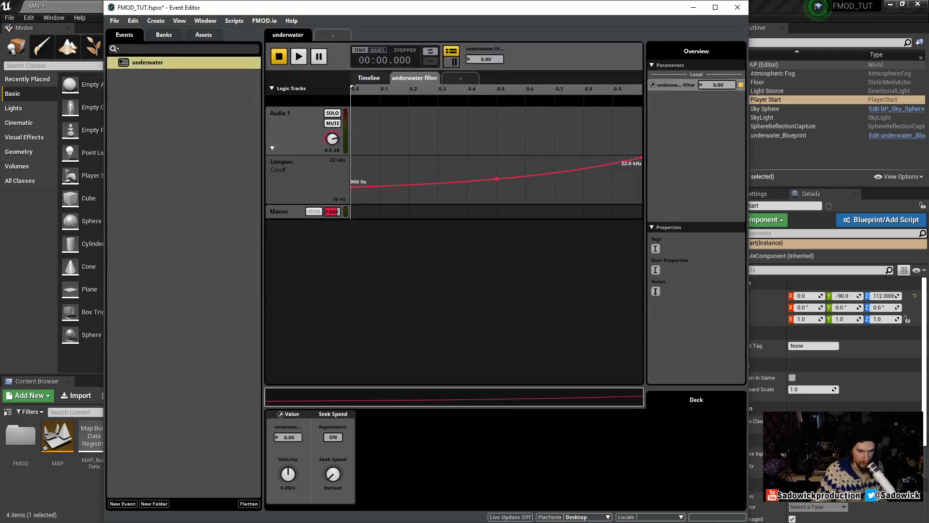
pyautogui.click(378, 77)
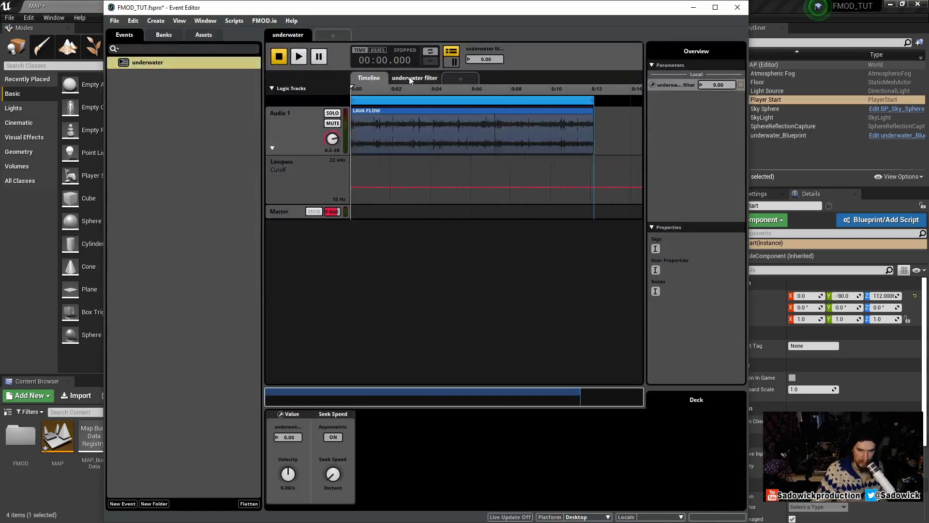
pyautogui.click(408, 76)
pyautogui.click(680, 84)
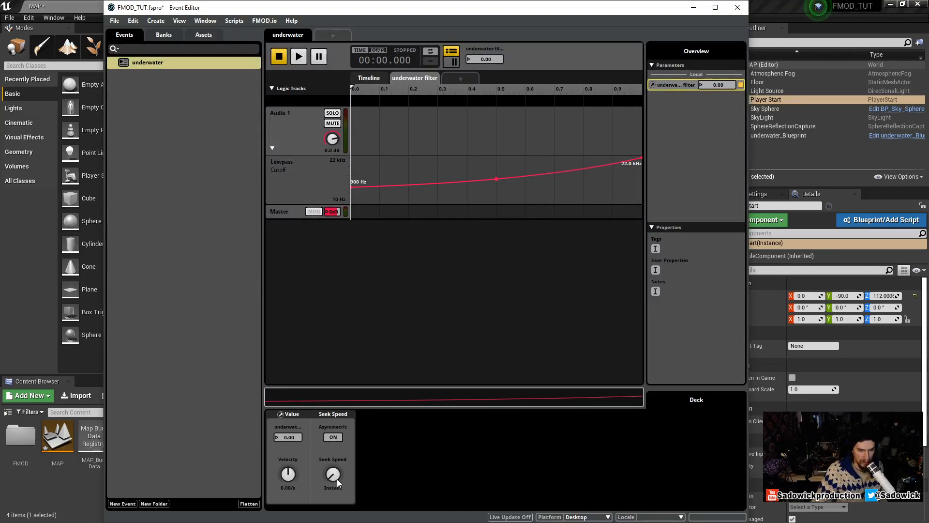
pyautogui.moveTo(333, 476); pyautogui.dragTo(333, 471)
pyautogui.moveTo(333, 475); pyautogui.dragTo(339, 486)
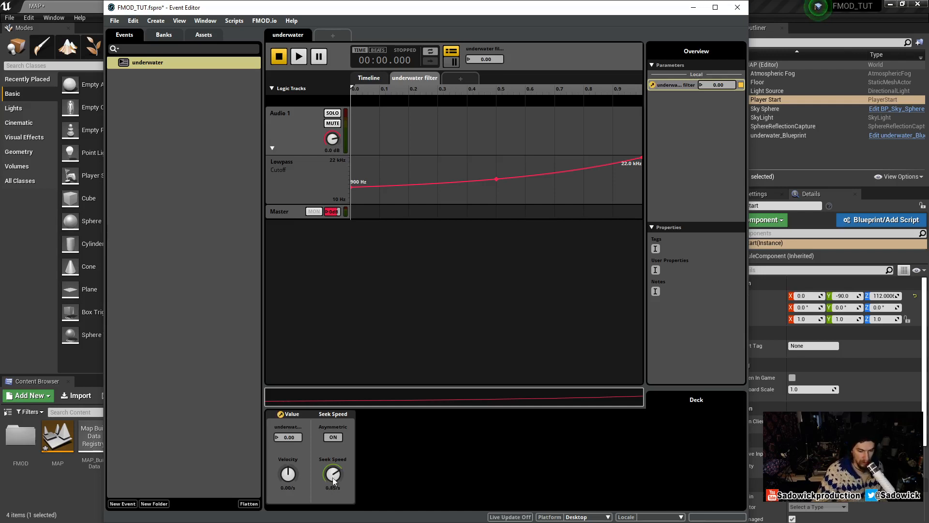
pyautogui.moveTo(333, 477); pyautogui.dragTo(340, 472)
# Build the FMOD project and test the gradual filter change in an Unreal game preview of the MAP level
pyautogui.click(119, 21)
pyautogui.click(142, 137)
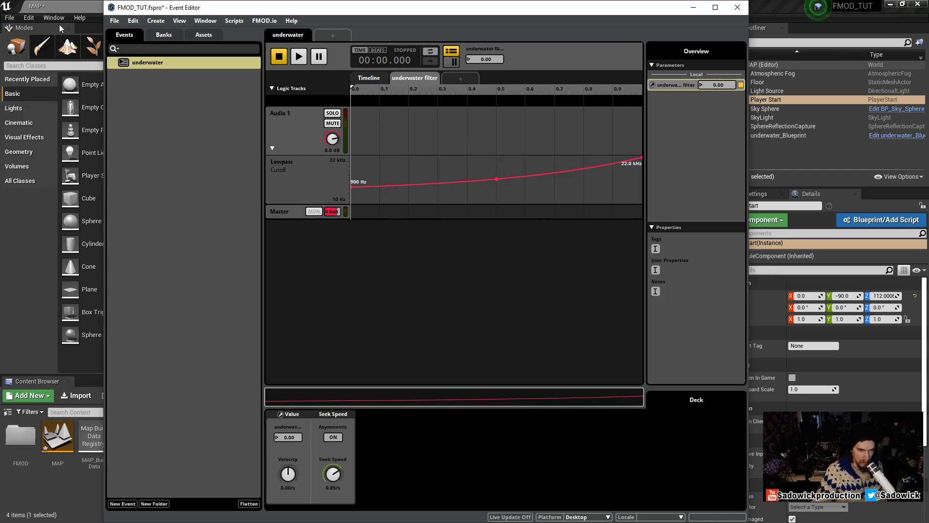
pyautogui.click(58, 7)
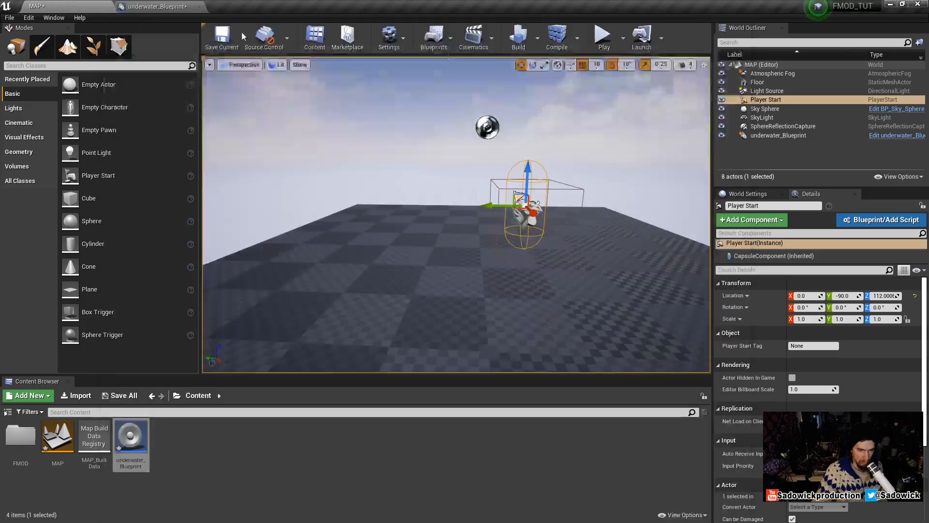
pyautogui.click(602, 39)
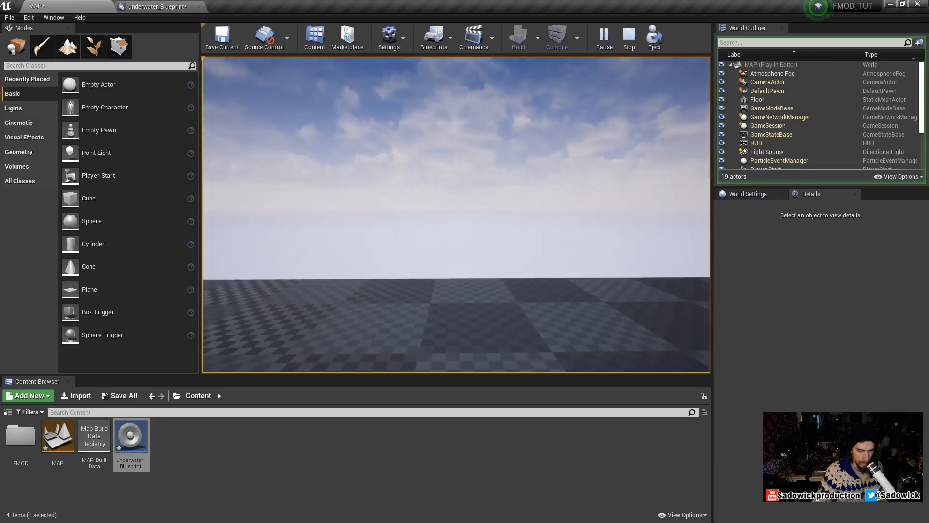
pyautogui.press('Escape')
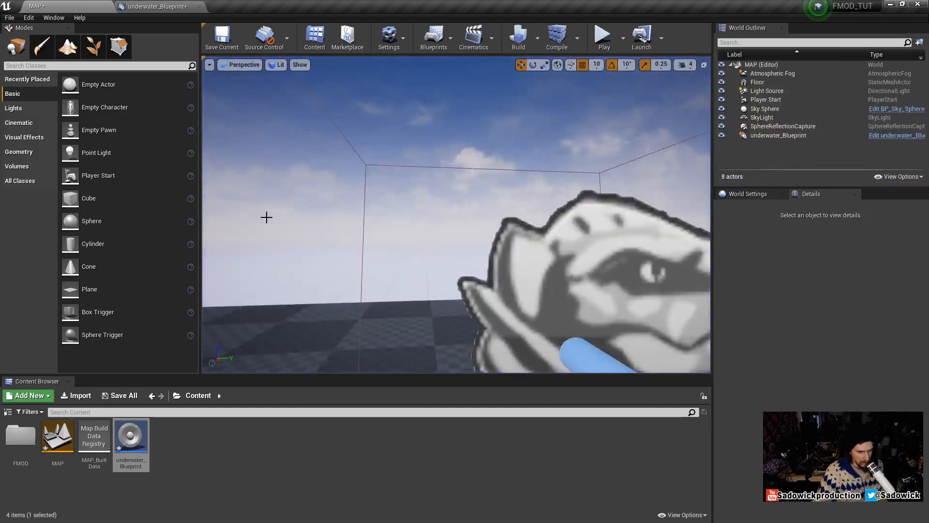
# In FMOD Studio, add automation to the Gain of band B in Audio 1's Multiband EQ
pyautogui.hotkey('alt', 'Tab')
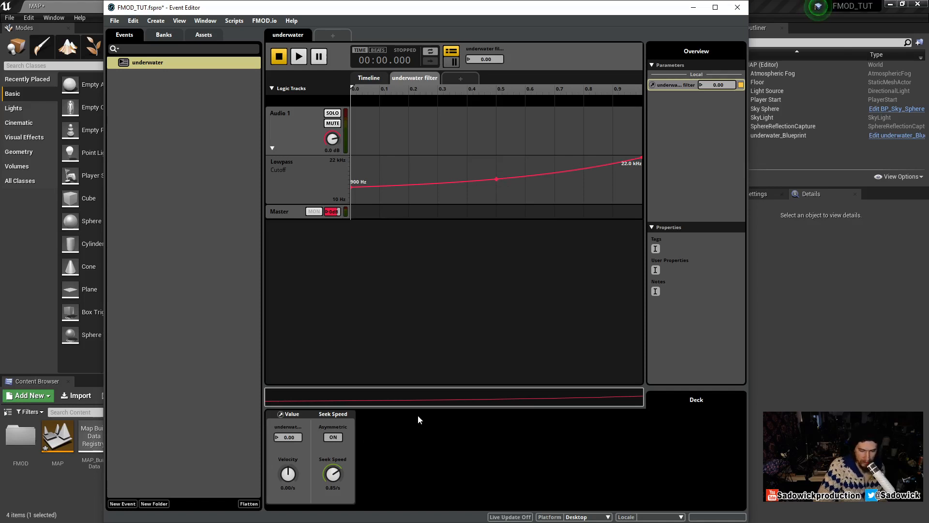
pyautogui.click(291, 162)
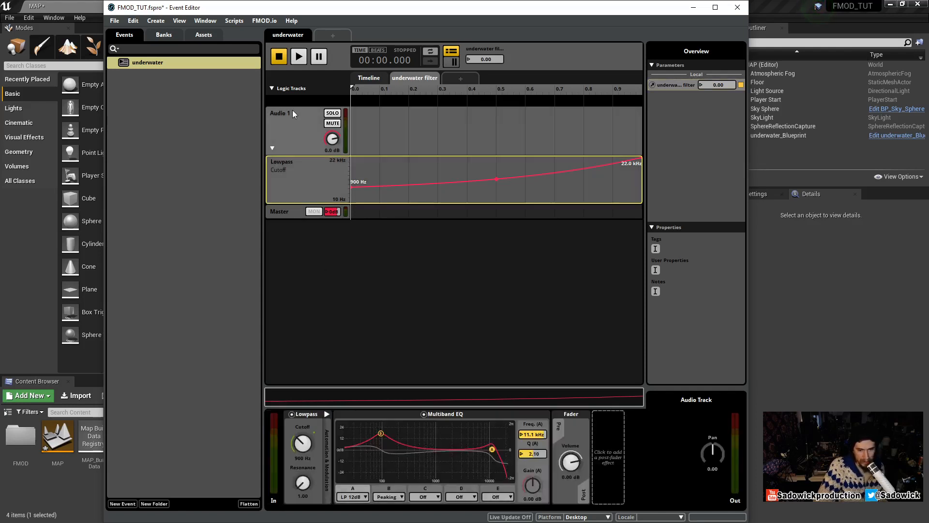
pyautogui.click(382, 433)
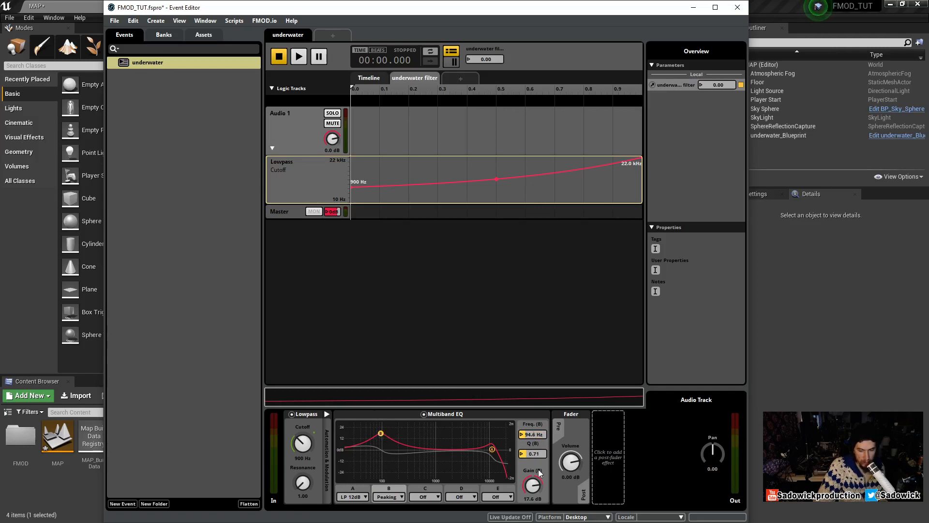
pyautogui.rightClick(534, 486)
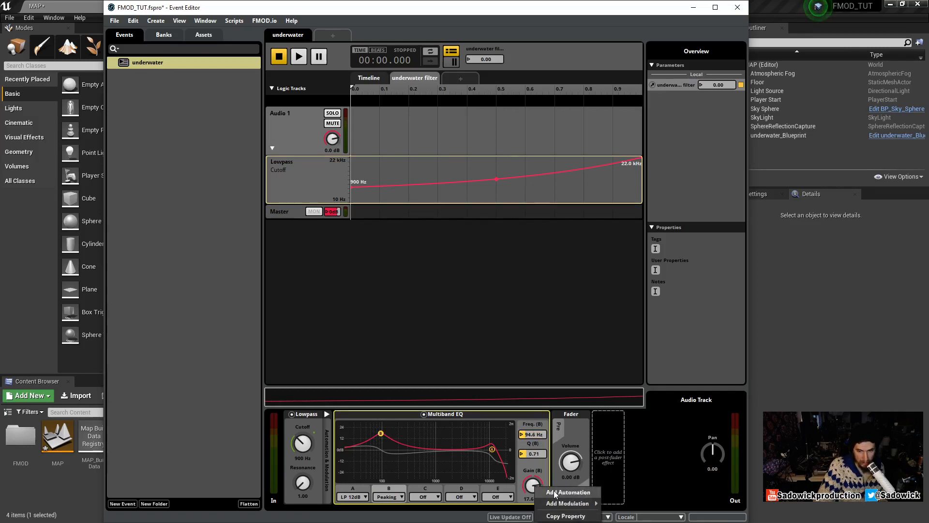
pyautogui.click(554, 491)
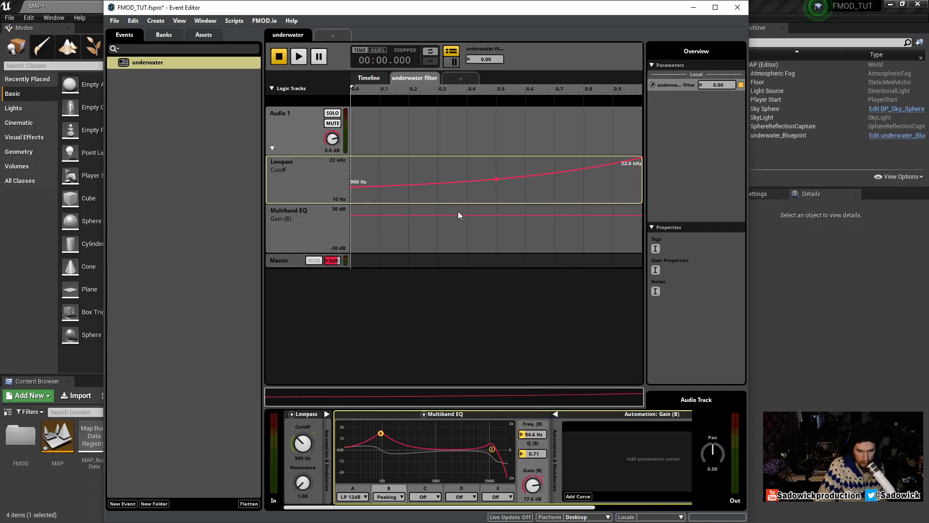
# Automate Gain (B) from 17.6 dB near parameter value 0 to -2.00 dB at the far end, and sweep the parameter to check it
pyautogui.click(356, 214)
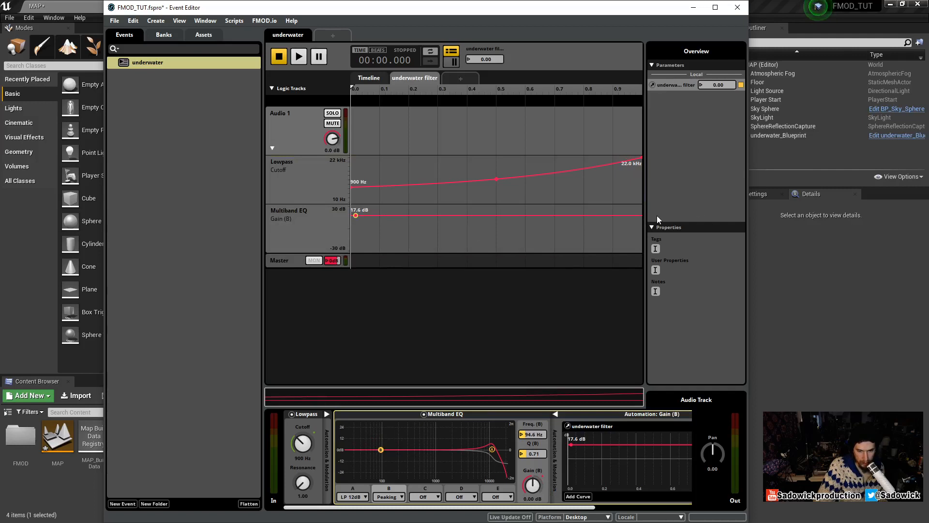
pyautogui.moveTo(635, 216); pyautogui.dragTo(641, 230)
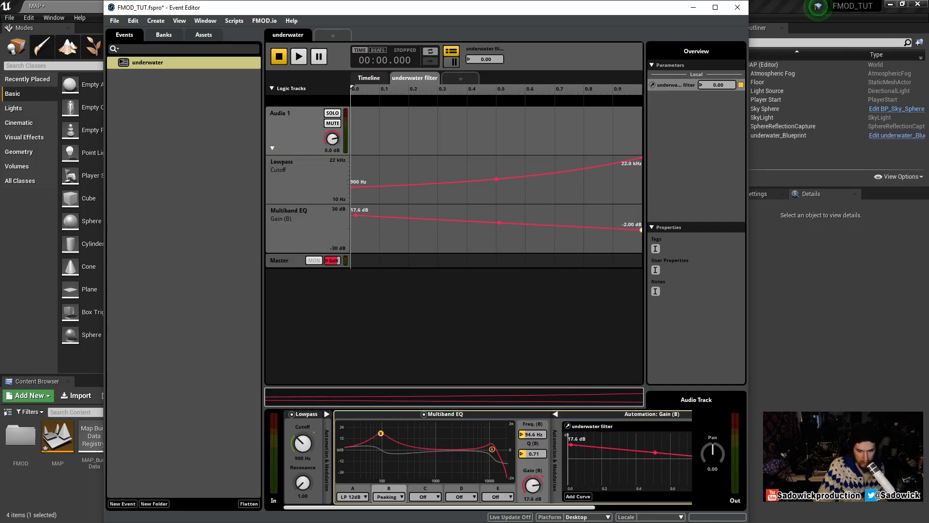
pyautogui.moveTo(451, 88); pyautogui.dragTo(352, 89)
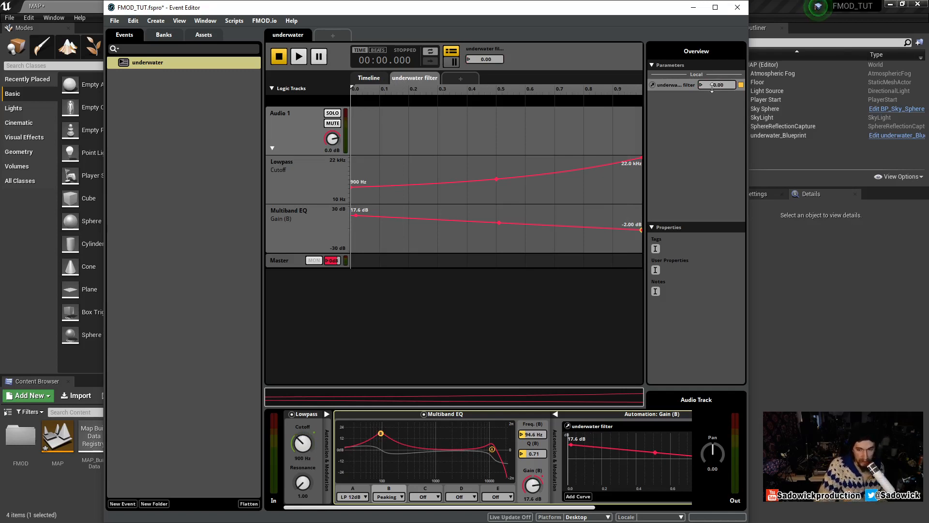
pyautogui.moveTo(712, 88)
pyautogui.mouseDown()
pyautogui.moveTo(712, 57)
pyautogui.moveTo(712, 89)
pyautogui.moveTo(722, 72)
pyautogui.moveTo(722, 84)
pyautogui.mouseUp()
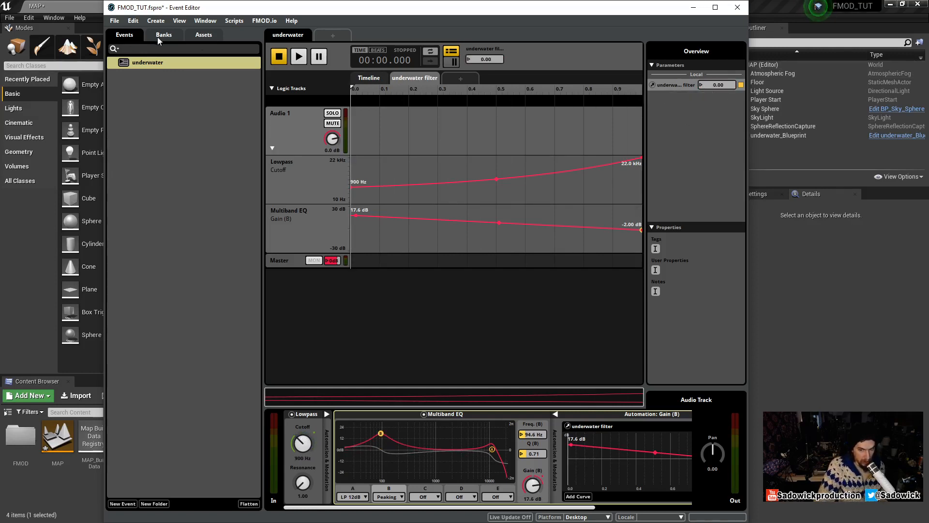
# Build the FMOD project and start a game preview of the Unreal MAP level
pyautogui.click(114, 20)
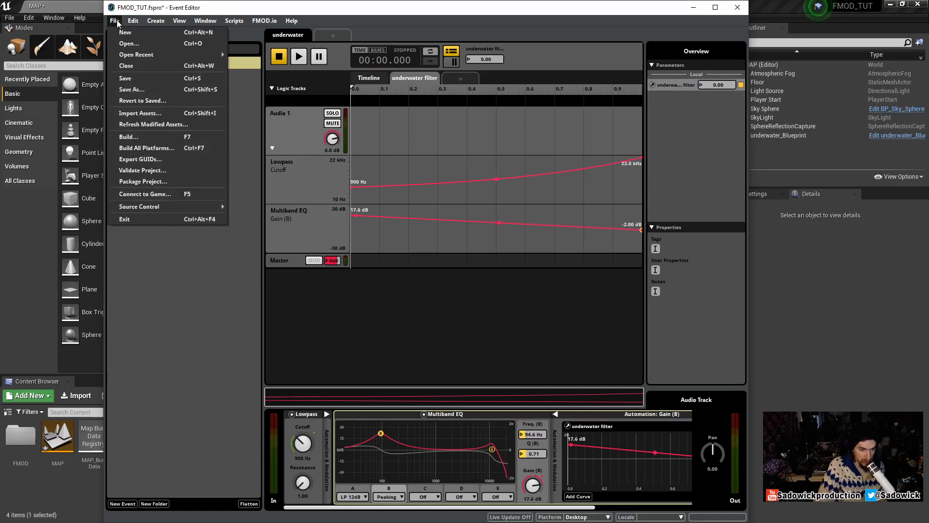
pyautogui.click(146, 138)
pyautogui.click(66, 8)
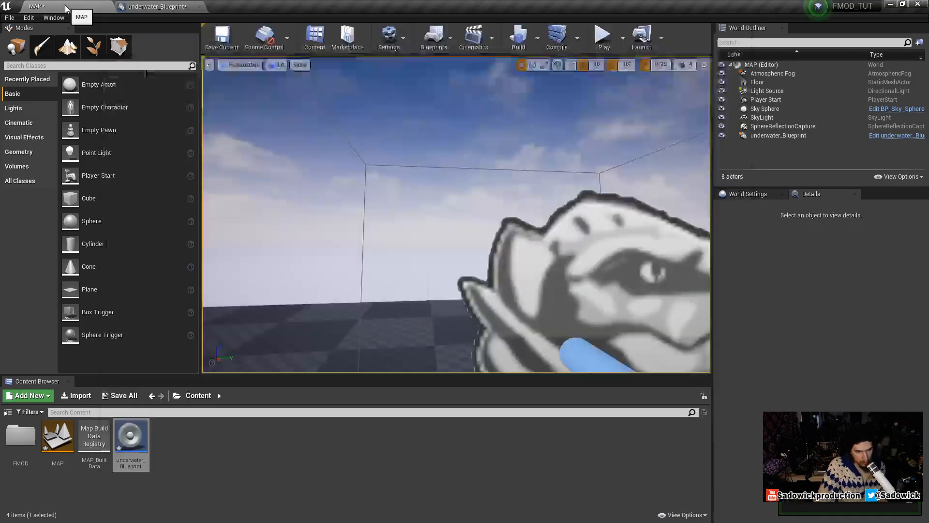
pyautogui.click(604, 38)
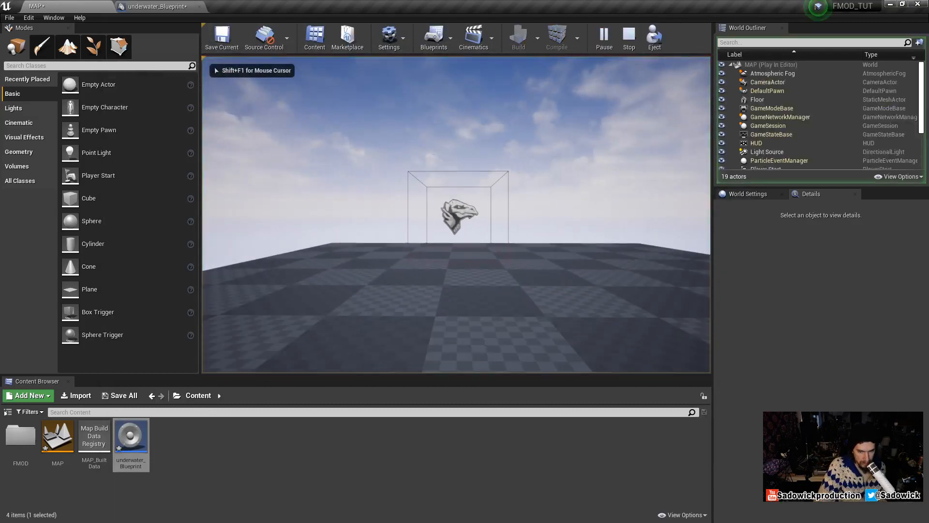
# Move in and out of the collision box to hear the automated EQ gain, and end the game preview
pyautogui.press('w')
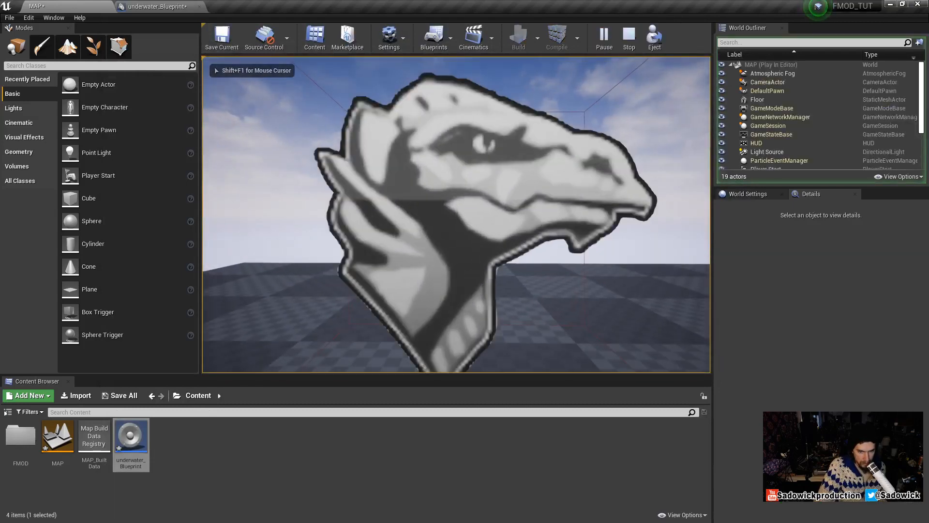
pyautogui.press('s')
pyautogui.press('w')
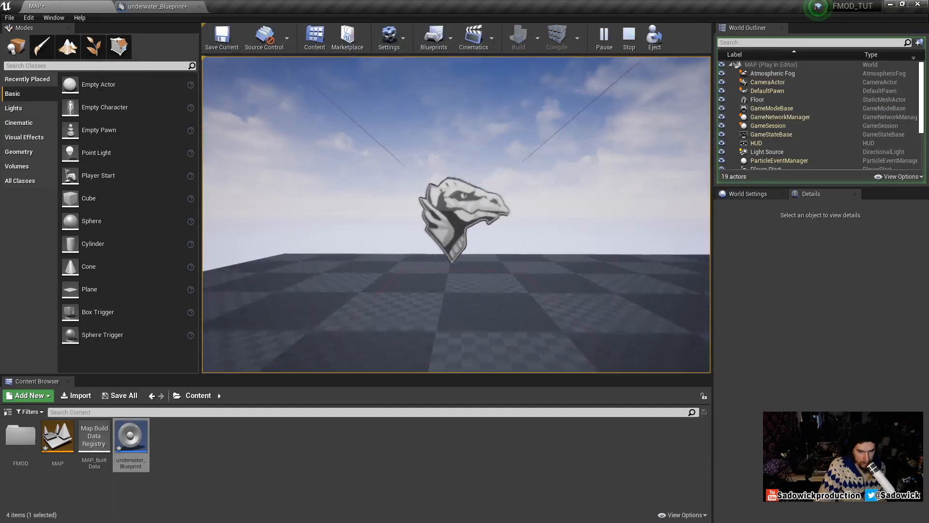
pyautogui.press('s')
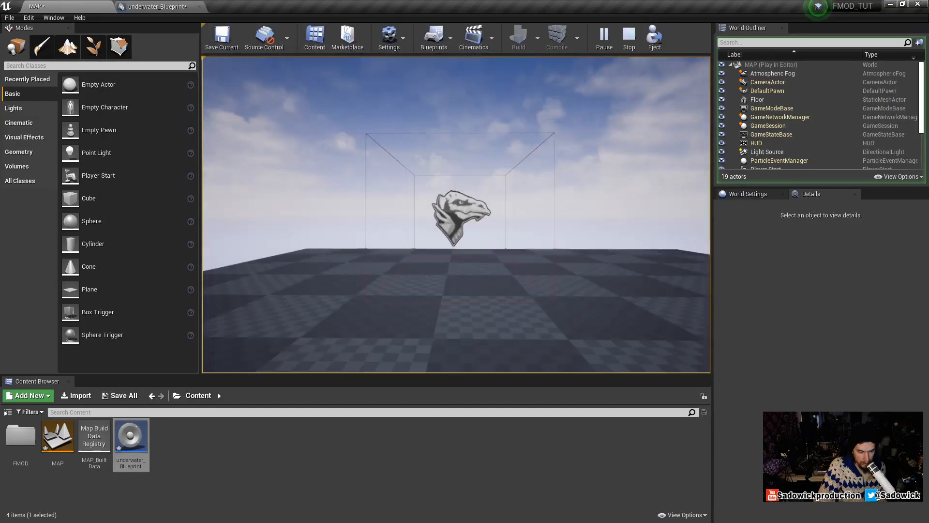
pyautogui.press('Escape')
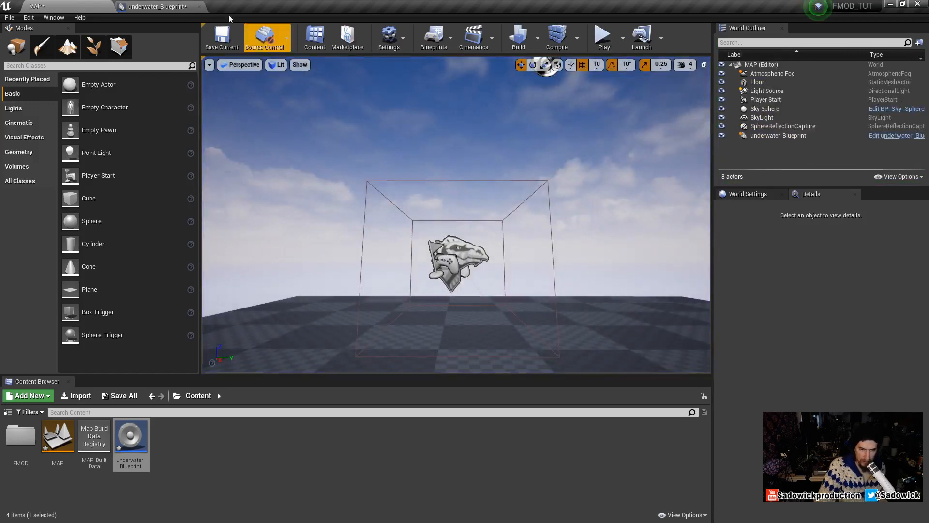
# In underwater_Blueprint's Event Graph, duplicate the Audio Component node into the empty space below the End Overlap nodes
pyautogui.click(159, 7)
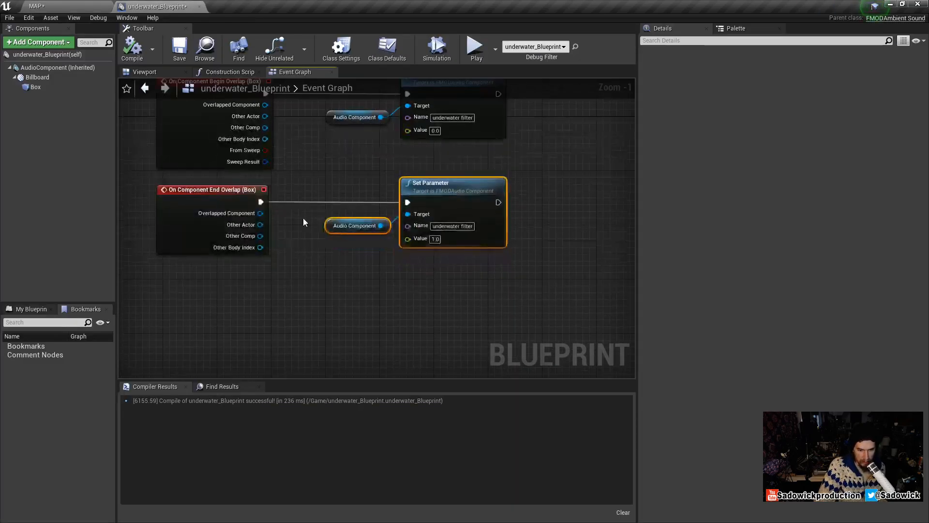
pyautogui.scroll(-3, 321, 247)
pyautogui.click(338, 234)
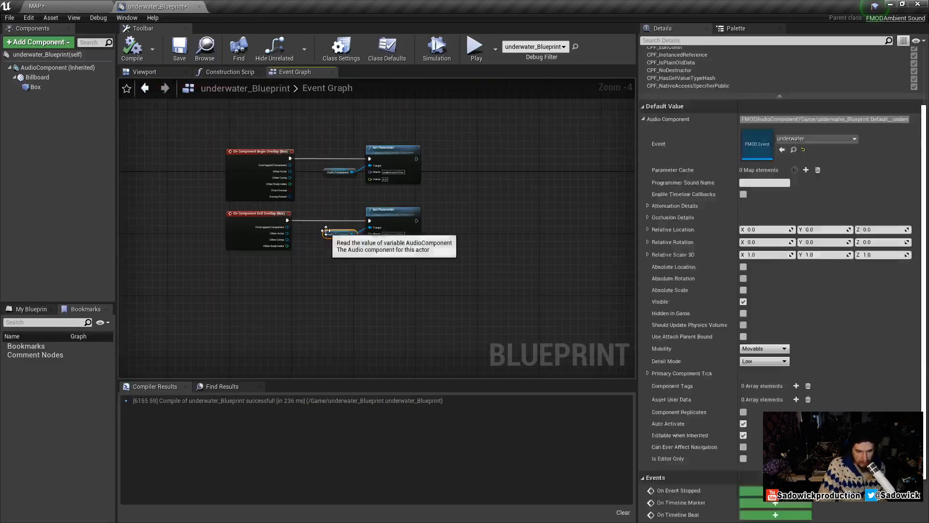
pyautogui.hotkey('ctrl', 'c')
pyautogui.hotkey('ctrl', 'v')
pyautogui.scroll(4, 370, 295)
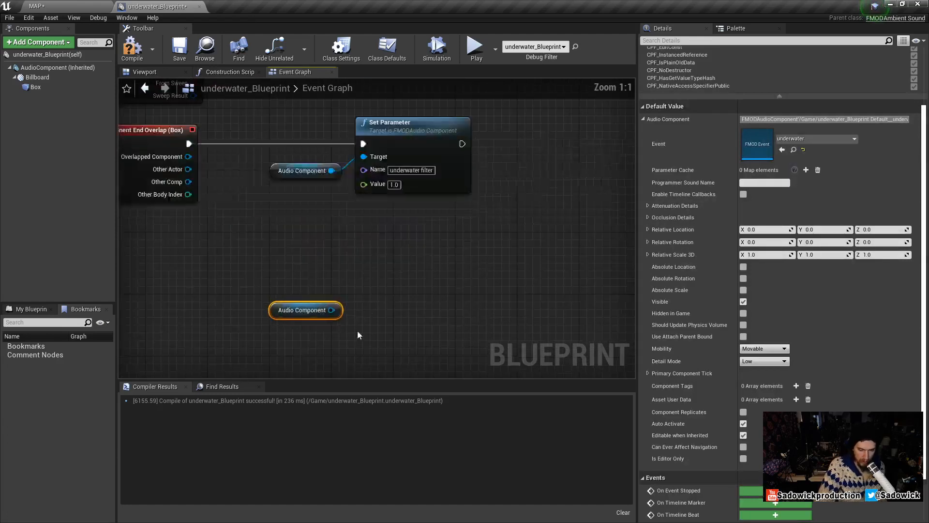
pyautogui.scroll(-3, 362, 281)
pyautogui.moveTo(343, 272); pyautogui.dragTo(364, 298)
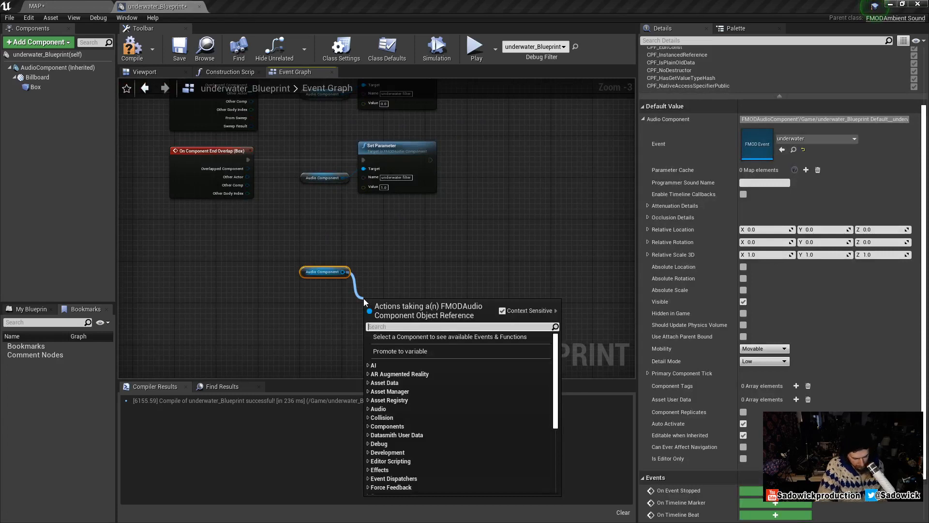
pyautogui.write('get para')
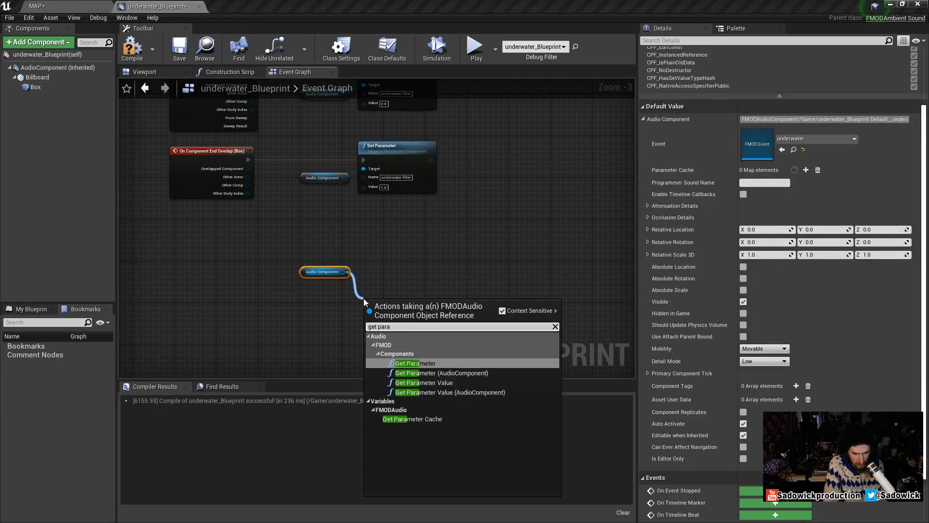
pyautogui.press('Return')
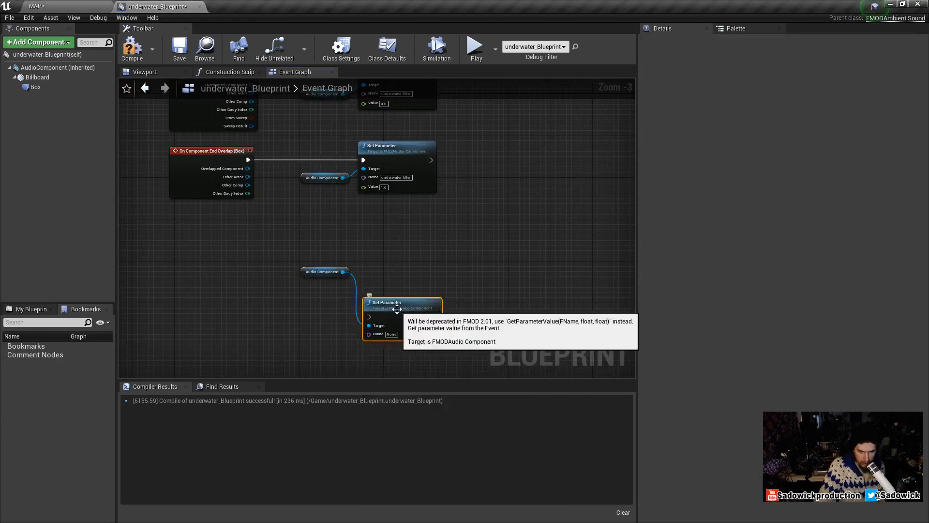
pyautogui.press('Delete')
# Add a Get Parameter Value node from the duplicated Audio Component and set its Name to underwater filter
pyautogui.moveTo(343, 271); pyautogui.dragTo(362, 297)
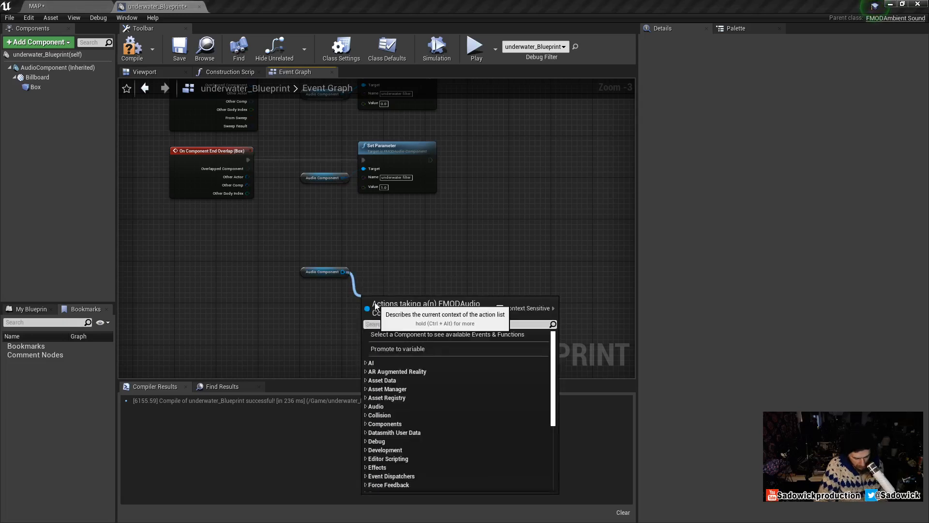
pyautogui.write('param')
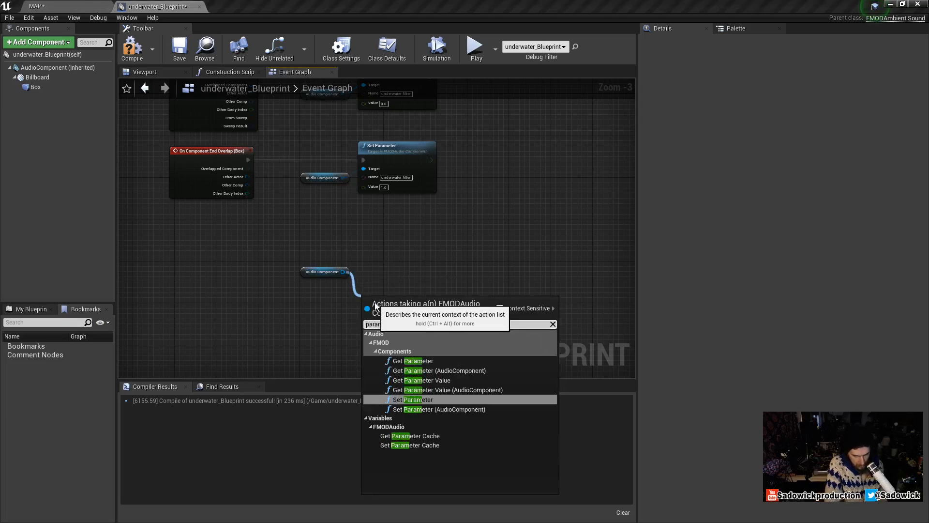
pyautogui.click(410, 380)
pyautogui.scroll(3, 386, 315)
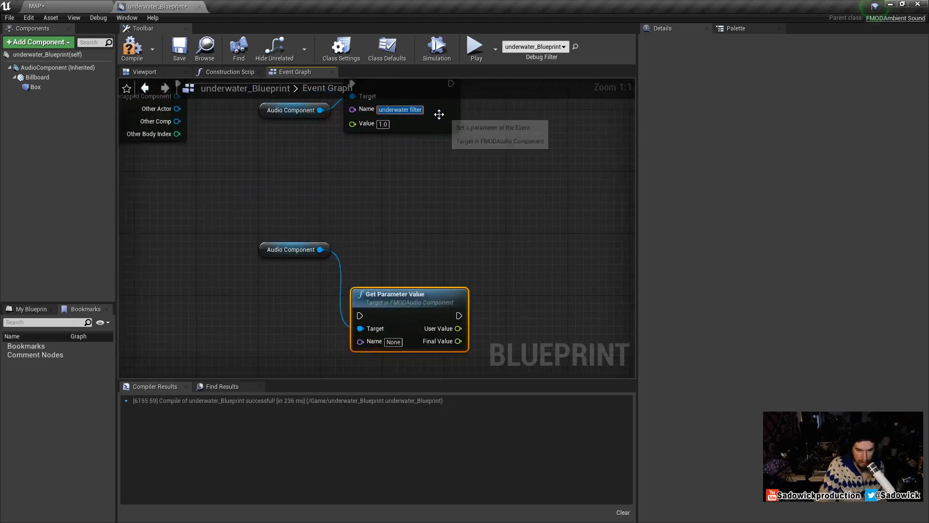
pyautogui.click(393, 342)
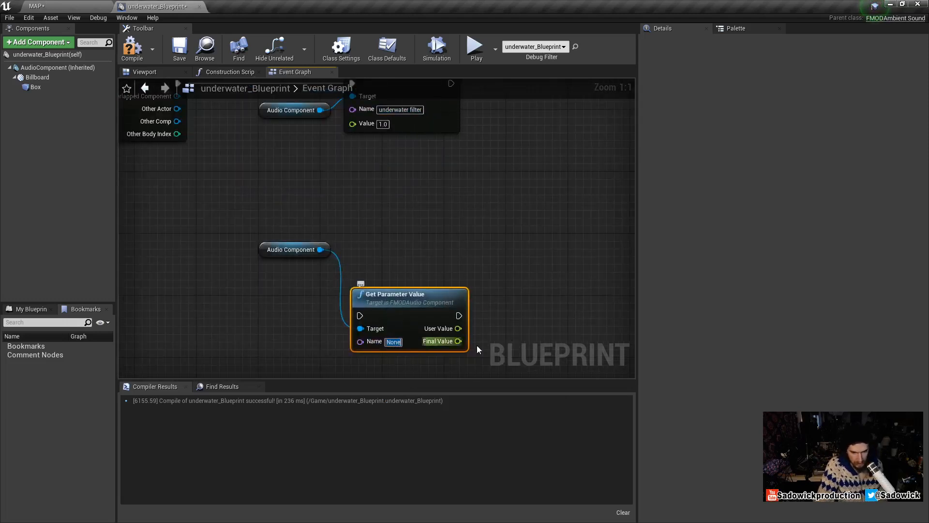
pyautogui.hotkey('ctrl', 'v')
pyautogui.click(498, 256)
# Move the Event Tick node beside the duplicated Audio Component and wire its execution output to Get Parameter Value
pyautogui.scroll(-3, 499, 255)
pyautogui.moveTo(317, 228); pyautogui.dragTo(431, 327)
pyautogui.moveTo(399, 226); pyautogui.dragTo(497, 218)
pyautogui.scroll(-4, 498, 217)
pyautogui.scroll(4, 417, 220)
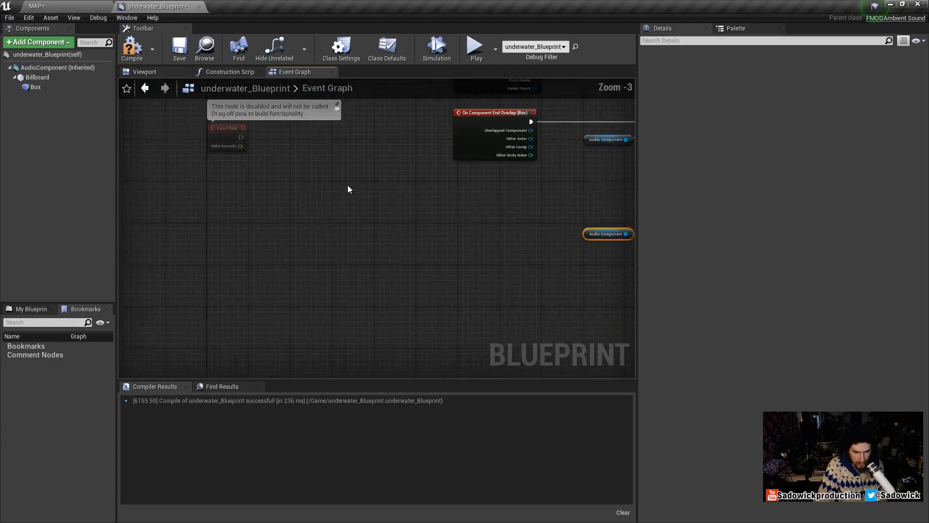
pyautogui.moveTo(347, 185); pyautogui.dragTo(403, 278)
pyautogui.moveTo(292, 225); pyautogui.dragTo(522, 323)
pyautogui.moveTo(537, 293); pyautogui.dragTo(321, 208)
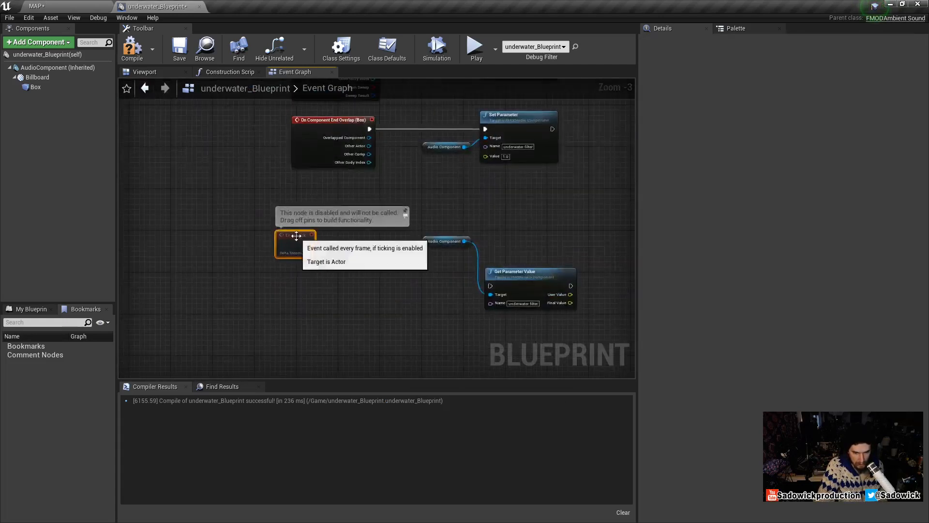
pyautogui.moveTo(296, 236); pyautogui.dragTo(489, 285)
# Add a Print String node wired to the execution output of Get Parameter Value
pyautogui.scroll(1, 576, 263)
pyautogui.moveTo(593, 259); pyautogui.dragTo(476, 234)
pyautogui.write('p')
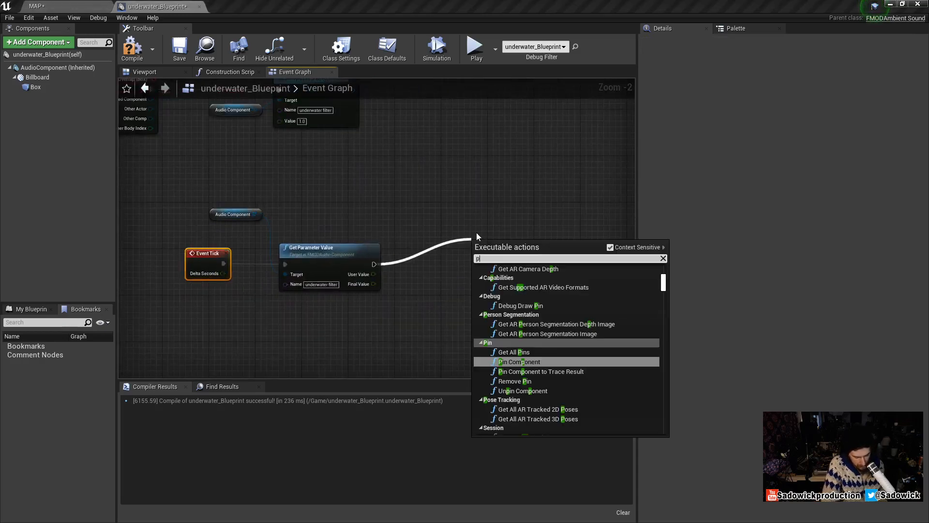
pyautogui.write('rint string')
pyautogui.press('Return')
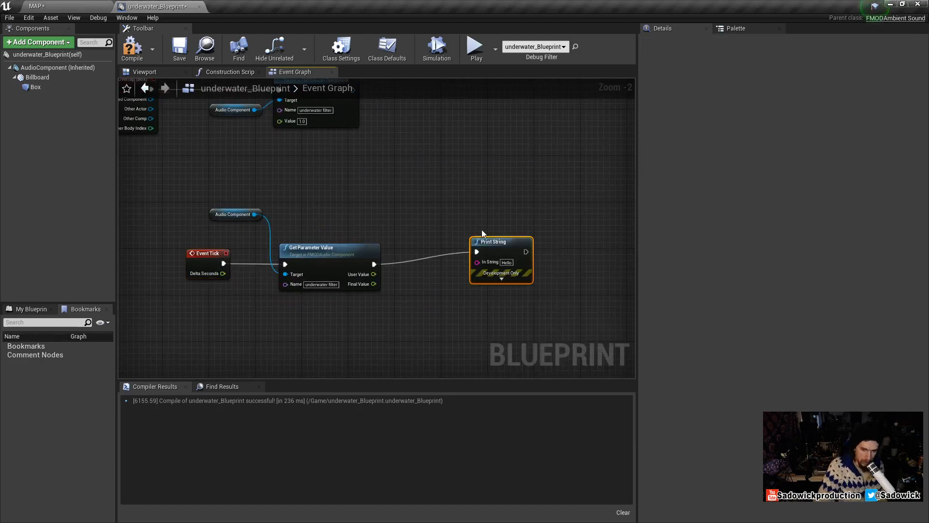
# Connect Get Parameter Value's Final Value to Print String's In String and adjust the conversion node's position between them
pyautogui.scroll(2, 420, 320)
pyautogui.moveTo(355, 276); pyautogui.dragTo(498, 245)
pyautogui.moveTo(429, 280); pyautogui.dragTo(421, 280)
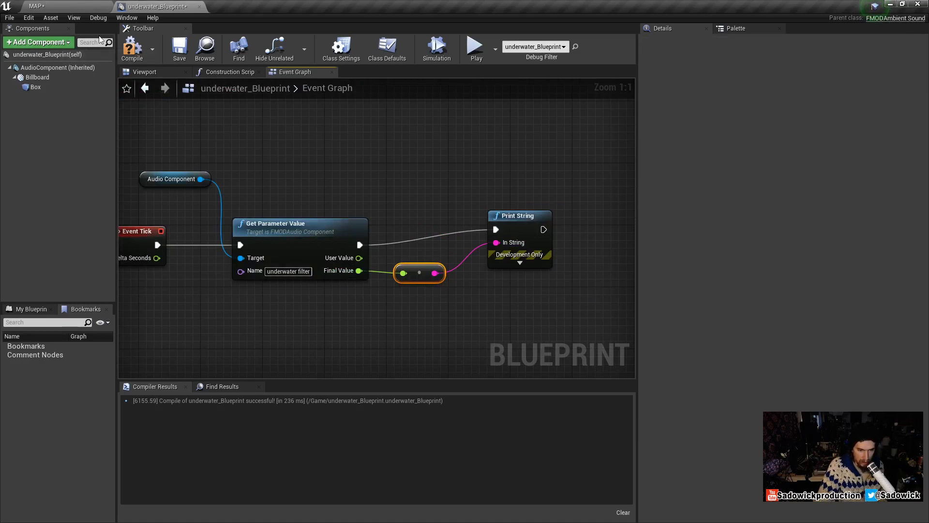
# Compile the Blueprint and run a game preview to check the printed underwater filter value
pyautogui.click(131, 48)
pyautogui.click(476, 47)
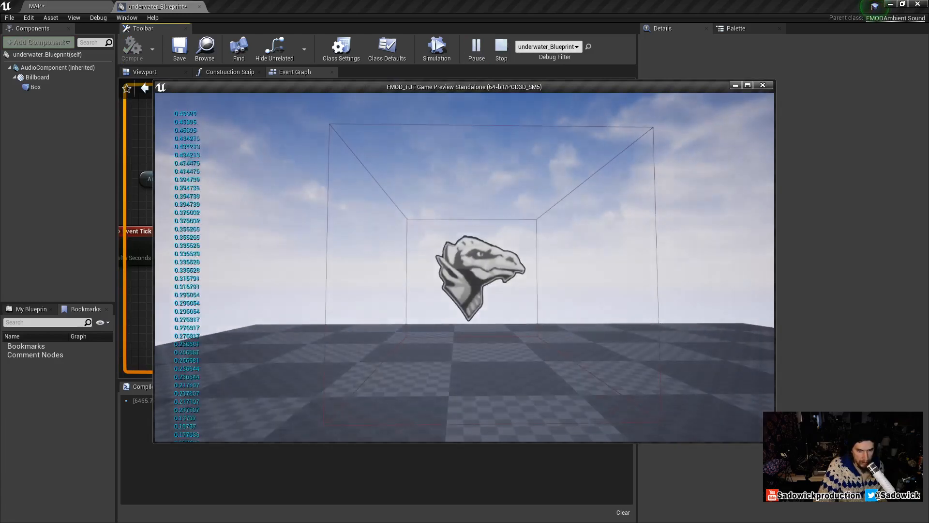
pyautogui.press('Escape')
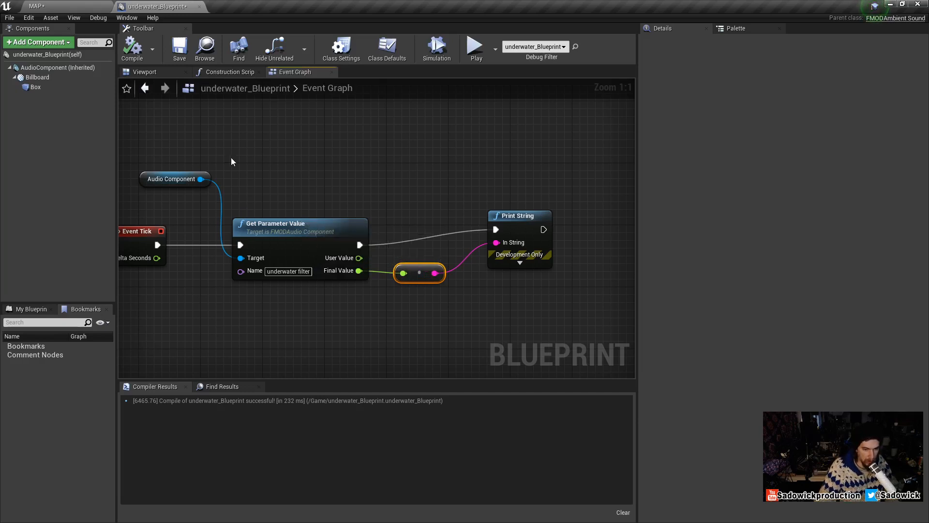
# Move the Audio Component node feeding Get Parameter Value to just below the Event Tick node
pyautogui.moveTo(255, 180); pyautogui.dragTo(347, 177)
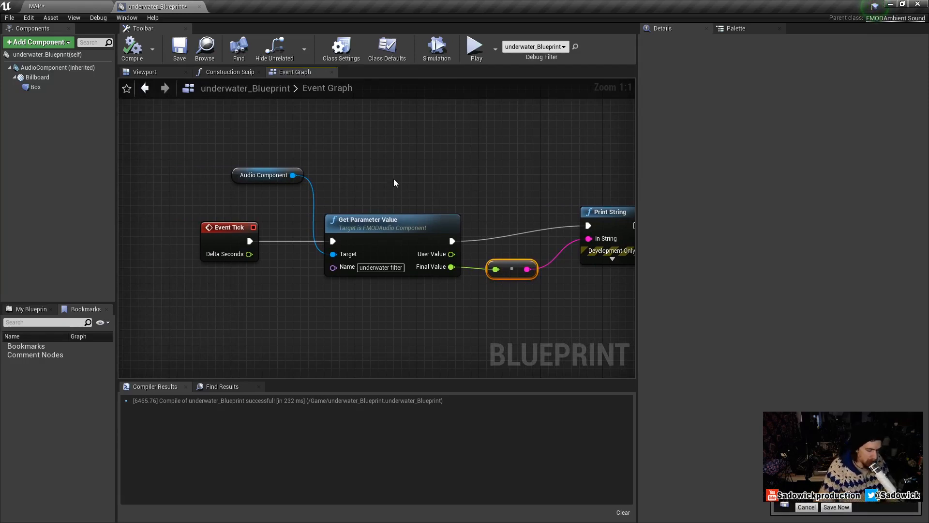
pyautogui.scroll(-1, 475, 192)
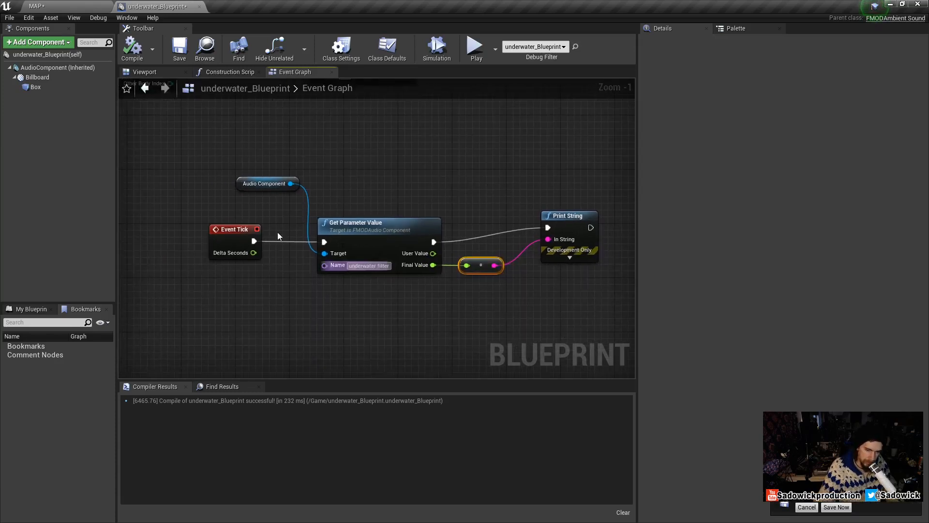
pyautogui.moveTo(415, 269)
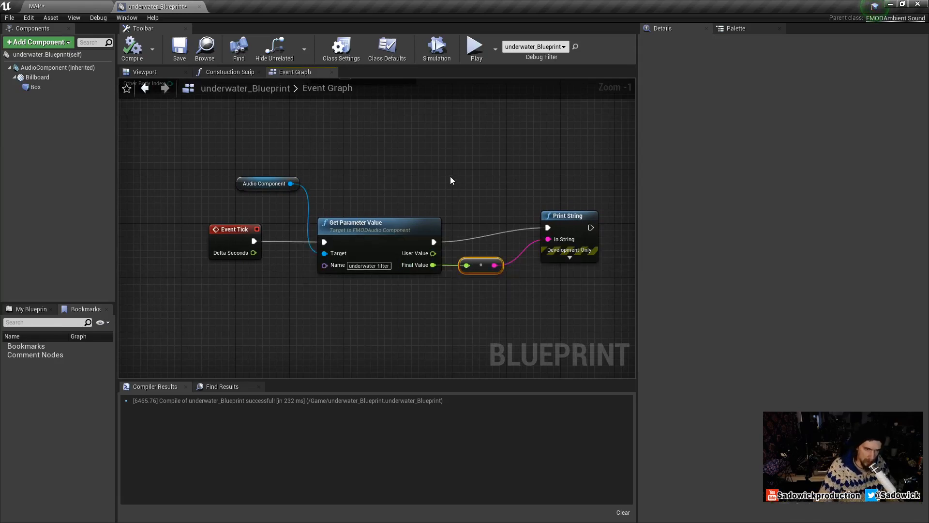
pyautogui.moveTo(248, 178); pyautogui.dragTo(235, 266)
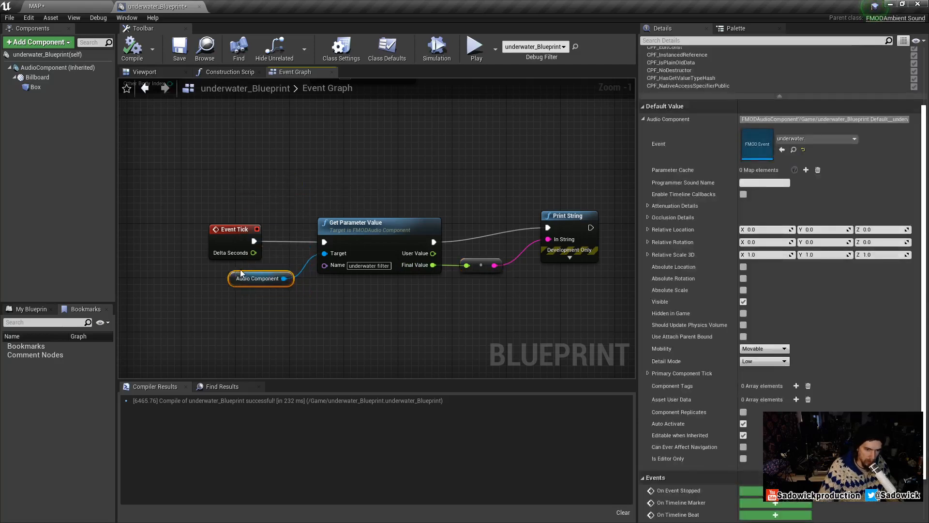